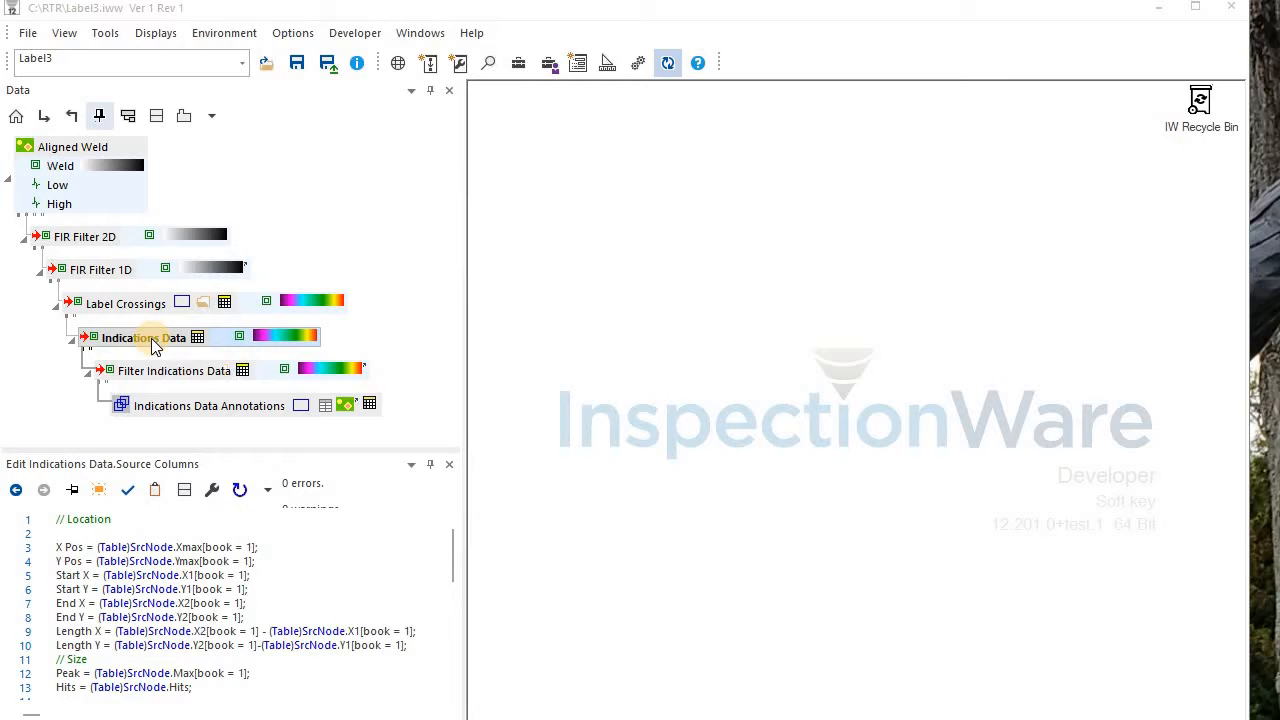
Add the column definition "Id = (Table)SrcNode.Id;" under the Location comment in the Indications Data source columns.
click(147, 519)
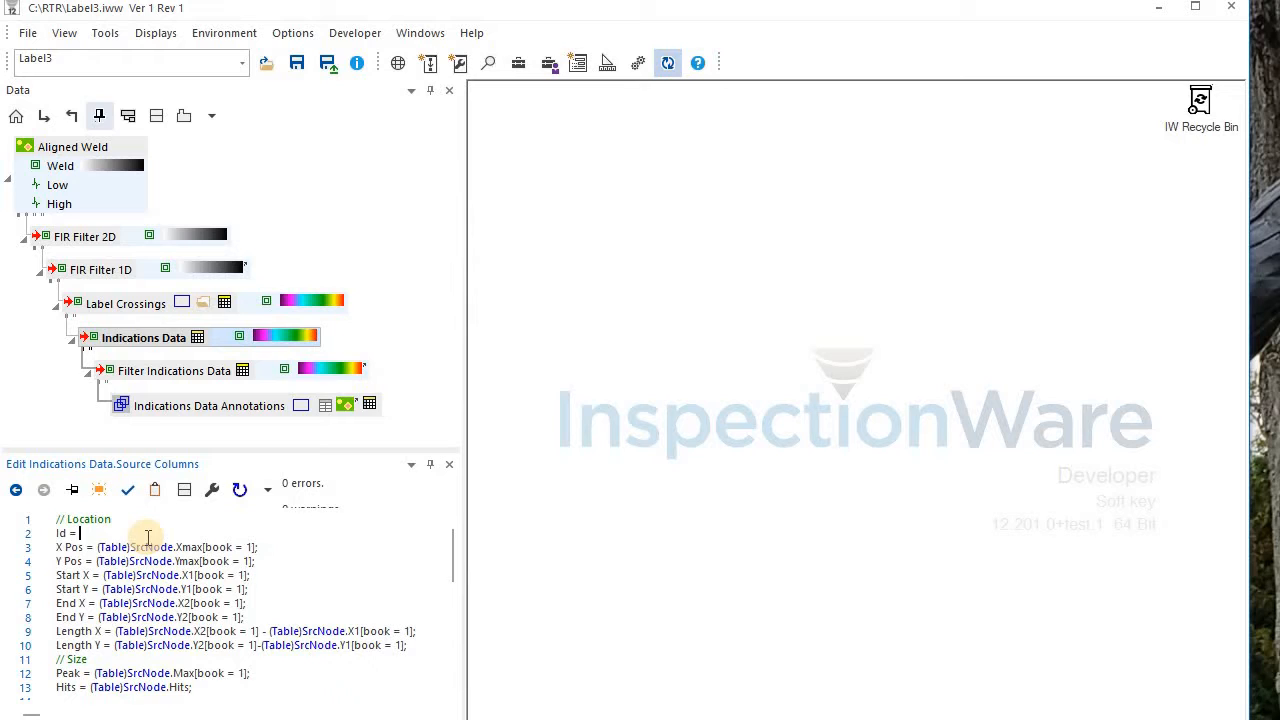
drag(96, 547, 201, 547)
click(166, 534)
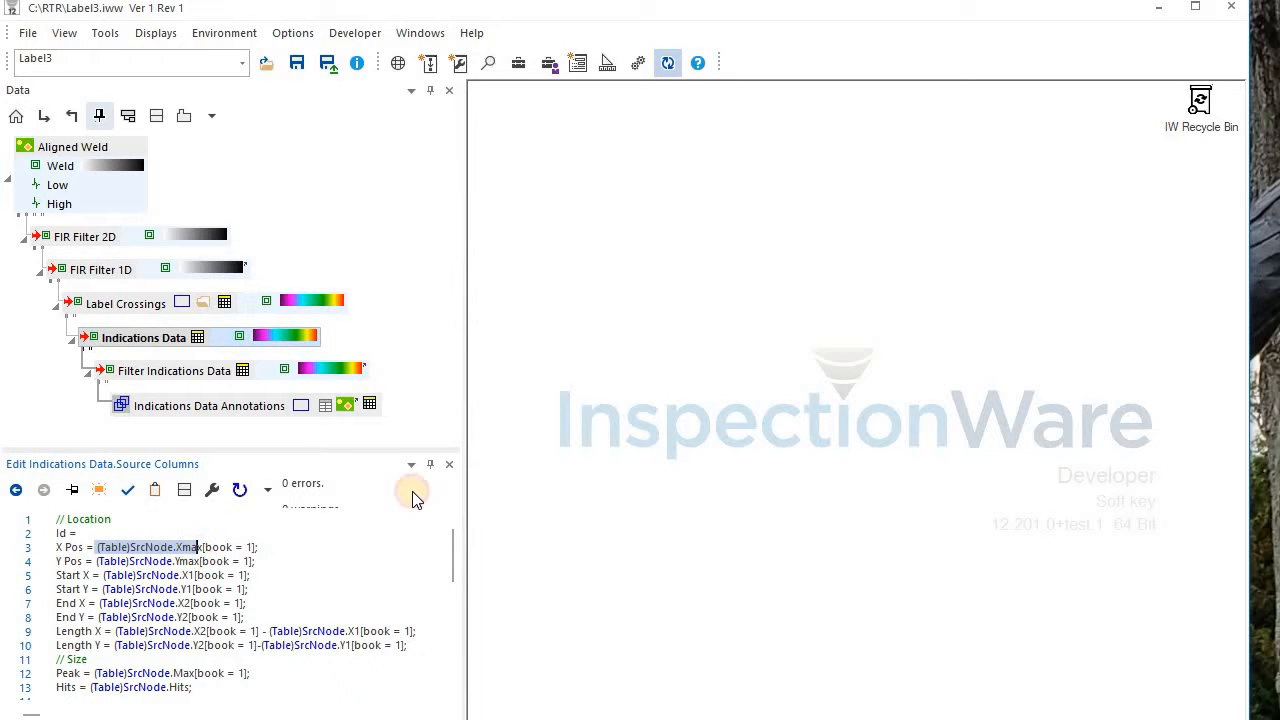
key(BackSpace)
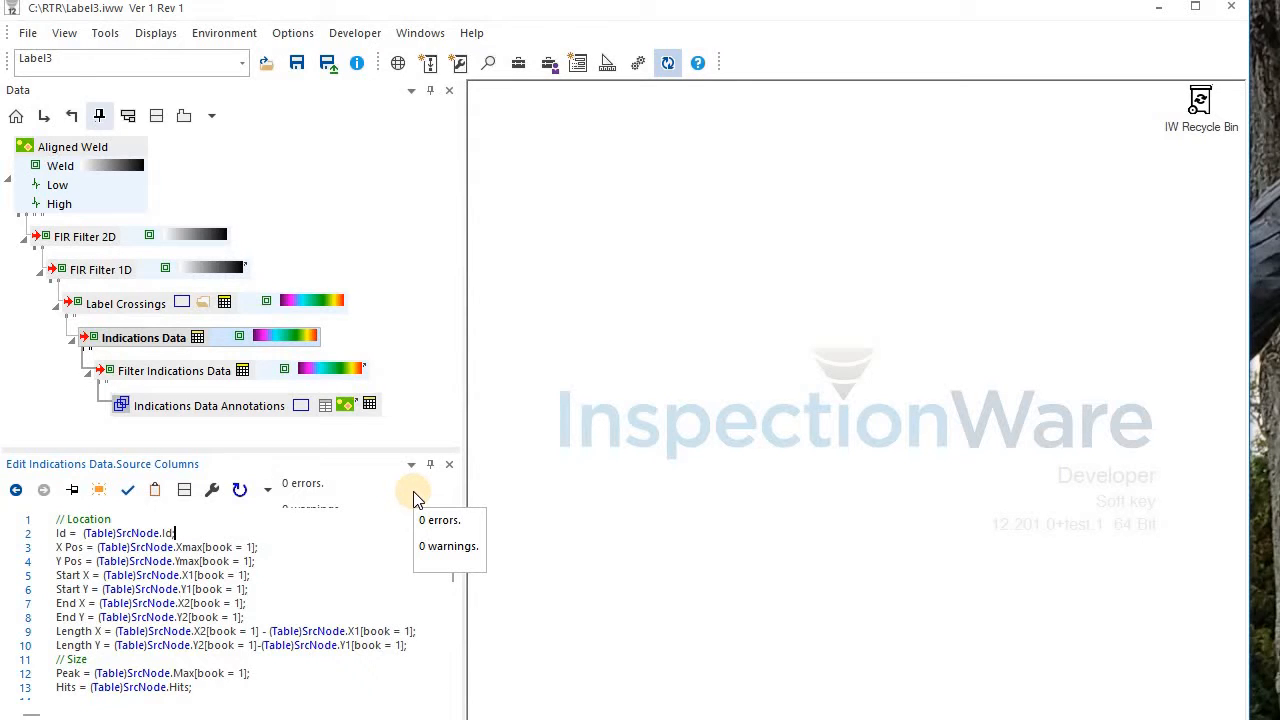
Append "Selected = 0;" to the end of the Indications Data source columns and apply the code.
key(ctrl+End)
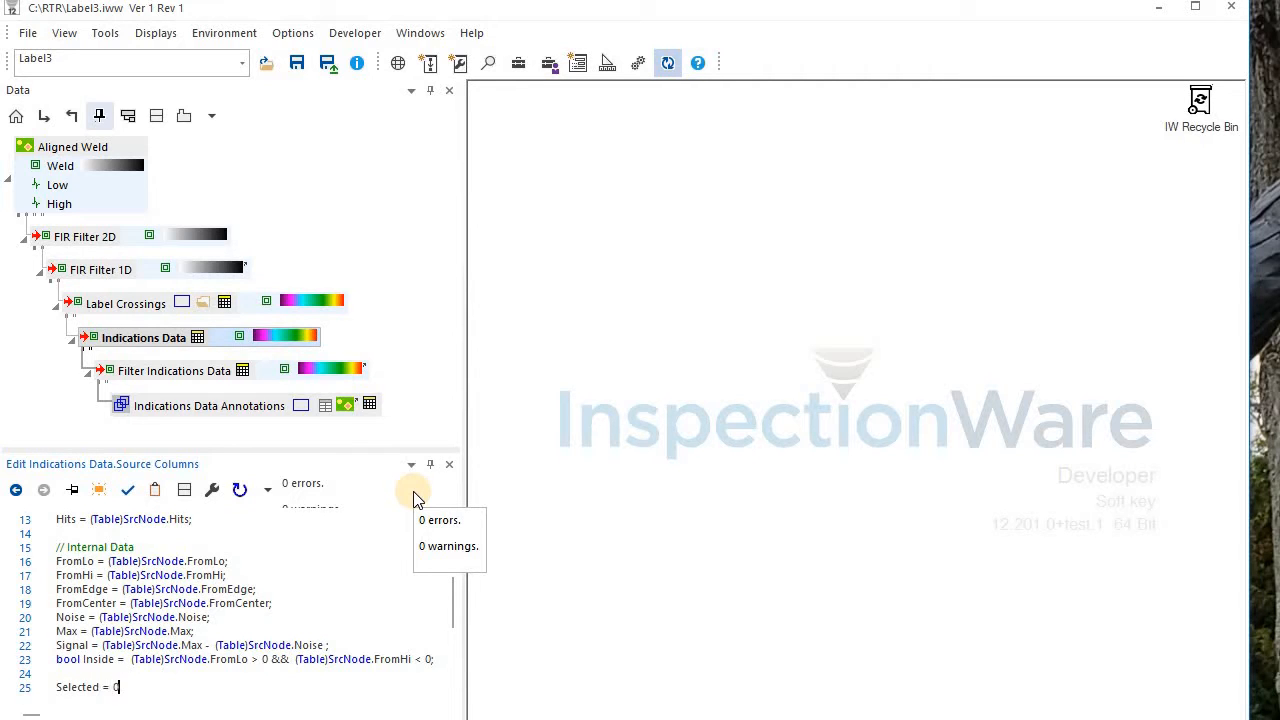
click(150, 495)
click(193, 502)
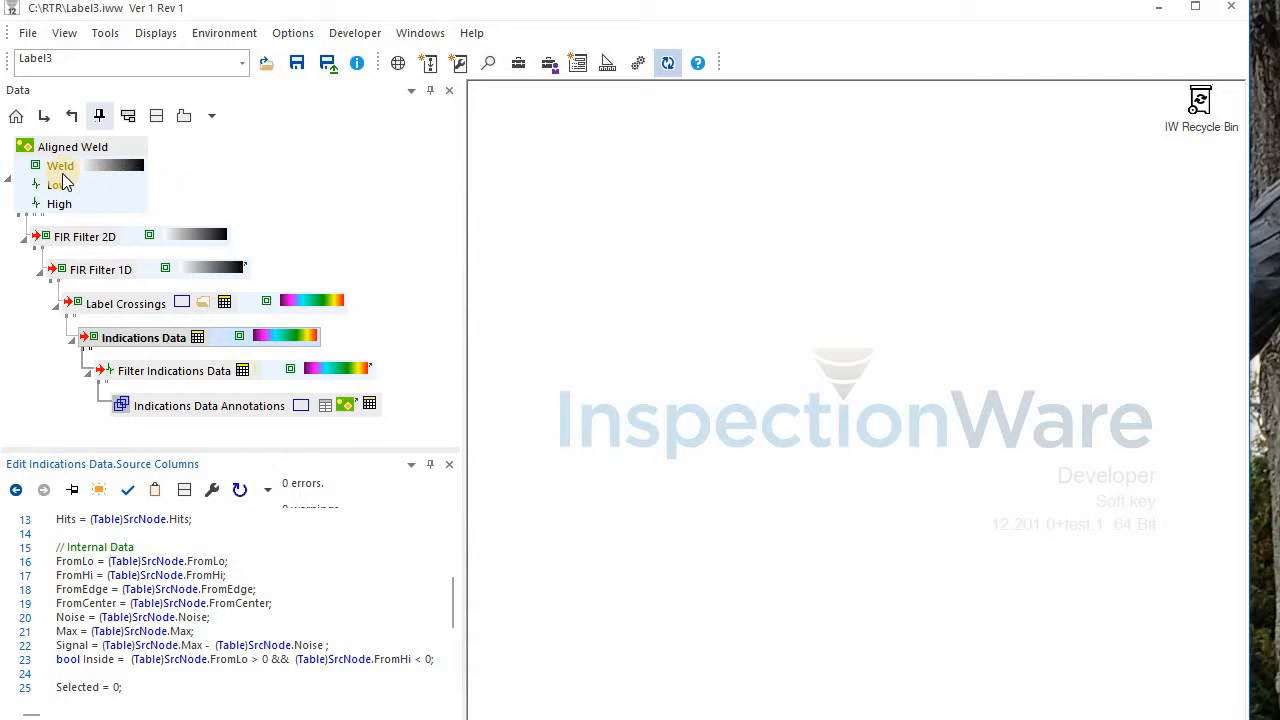
Create a new user interface window and place the Weld data in it as a plot filling most of the width.
click(577, 63)
drag(637, 223, 603, 131)
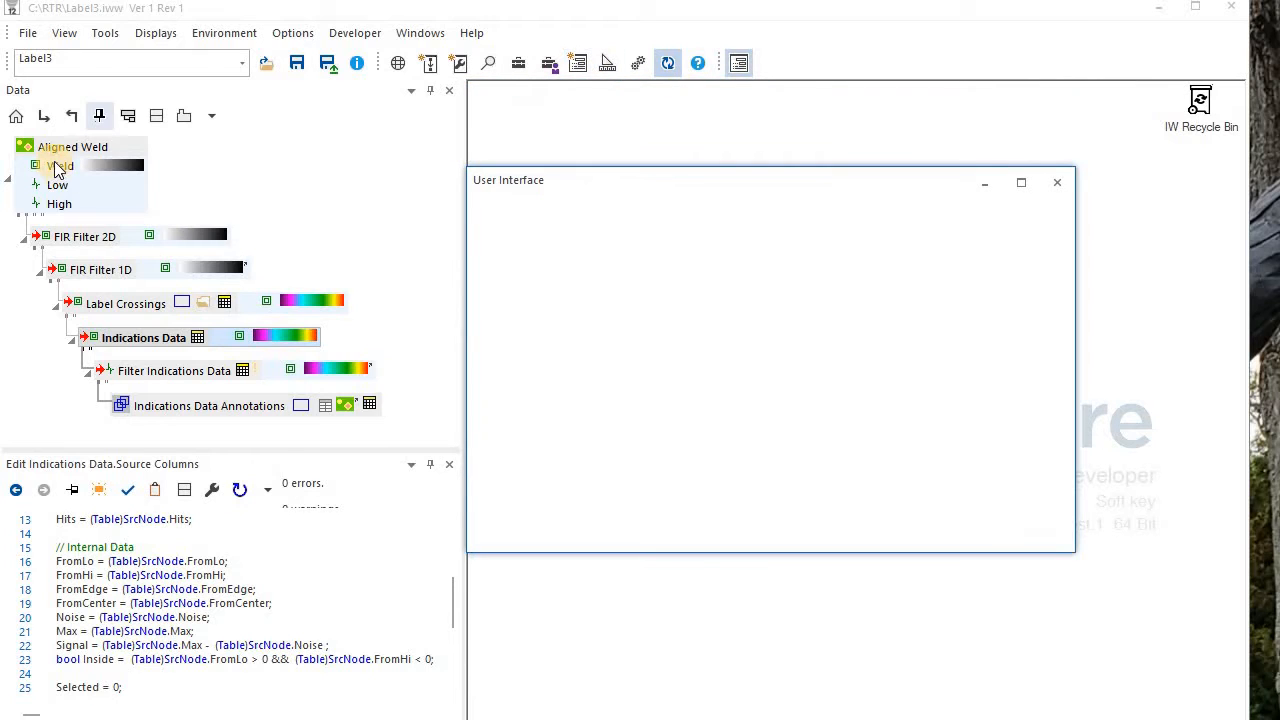
drag(55, 168, 1056, 537)
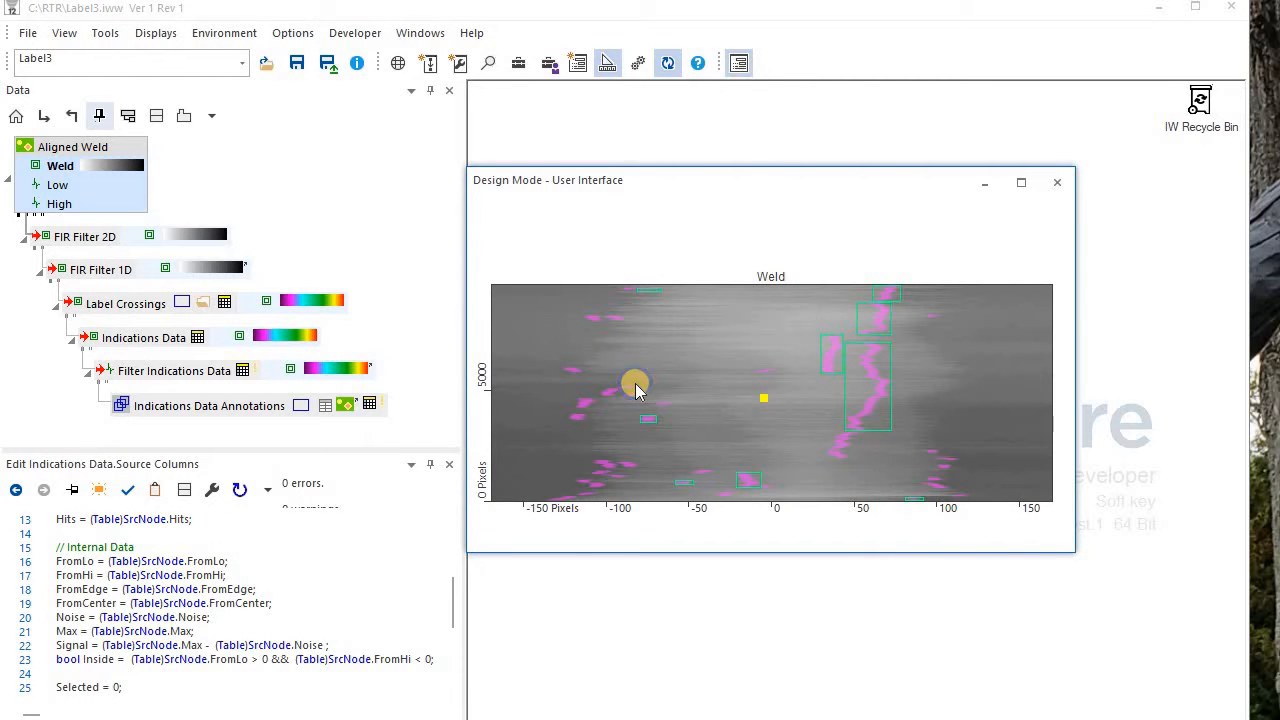
Switch the Weld plot to the Horizontal view orientation.
right_click(635, 383)
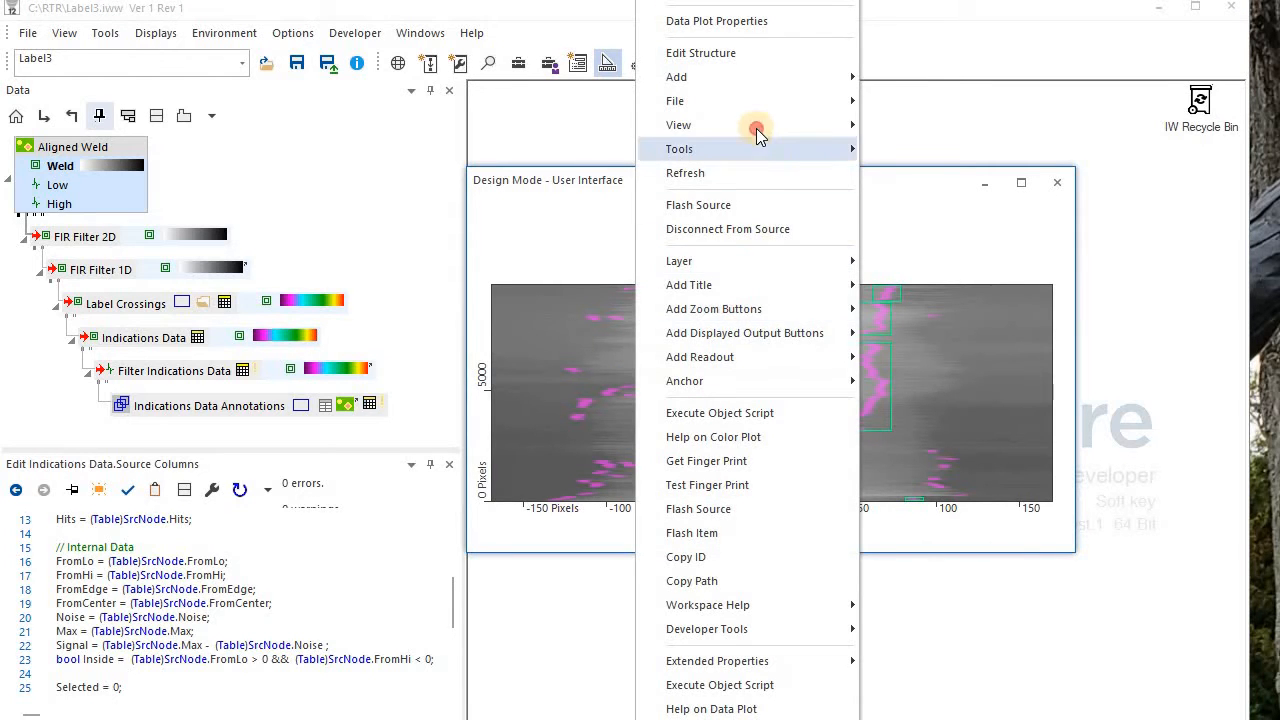
mouse_move(760, 148)
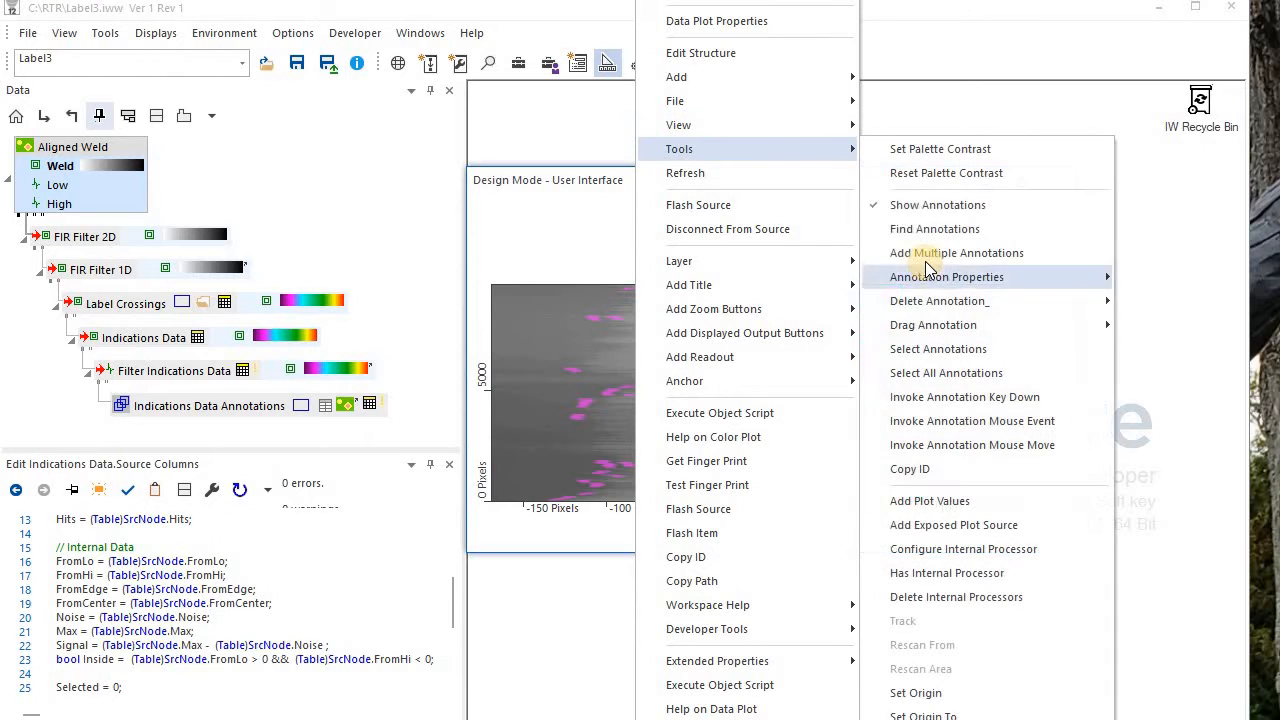
mouse_move(811, 128)
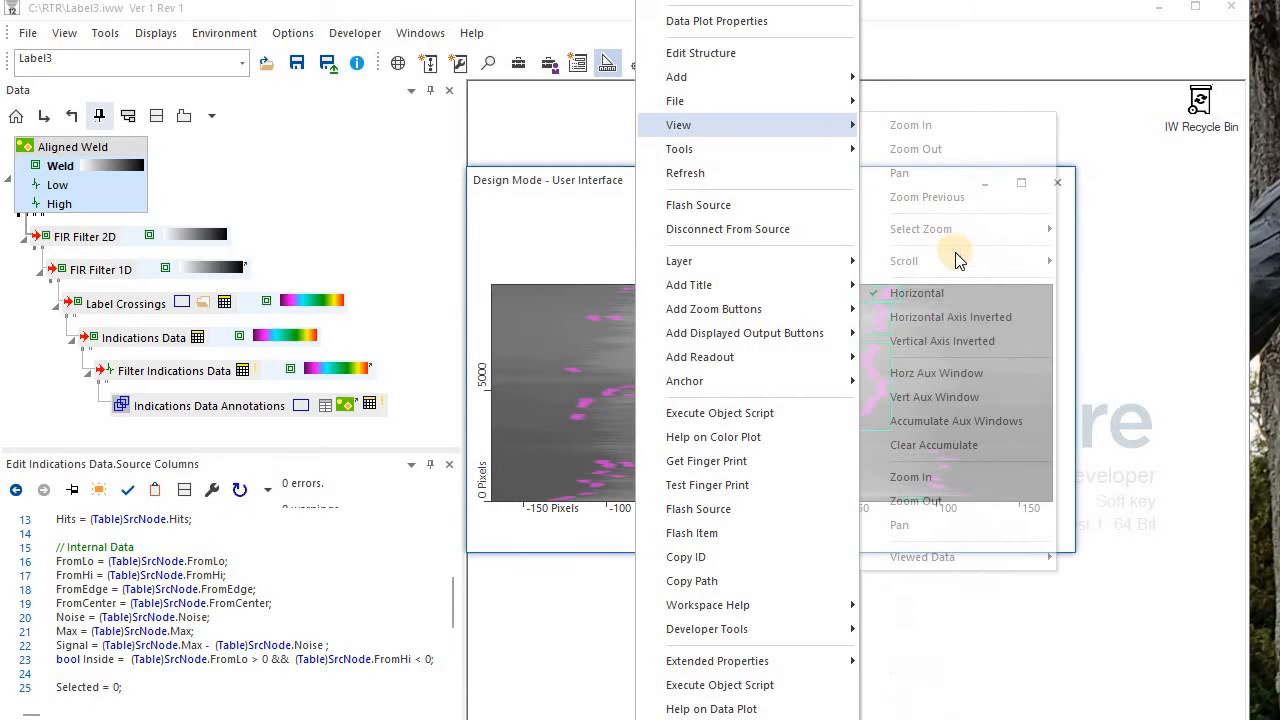
click(958, 292)
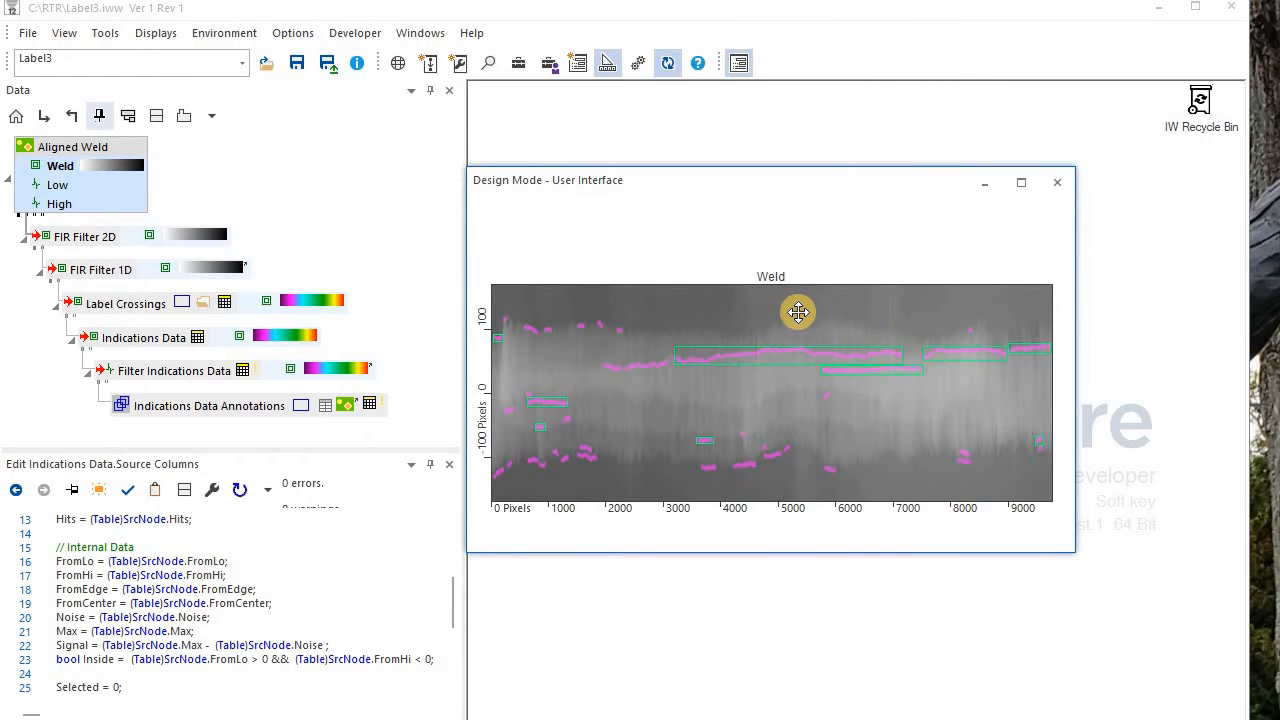
Select the Weld plot and anchor it within the user interface page.
click(829, 274)
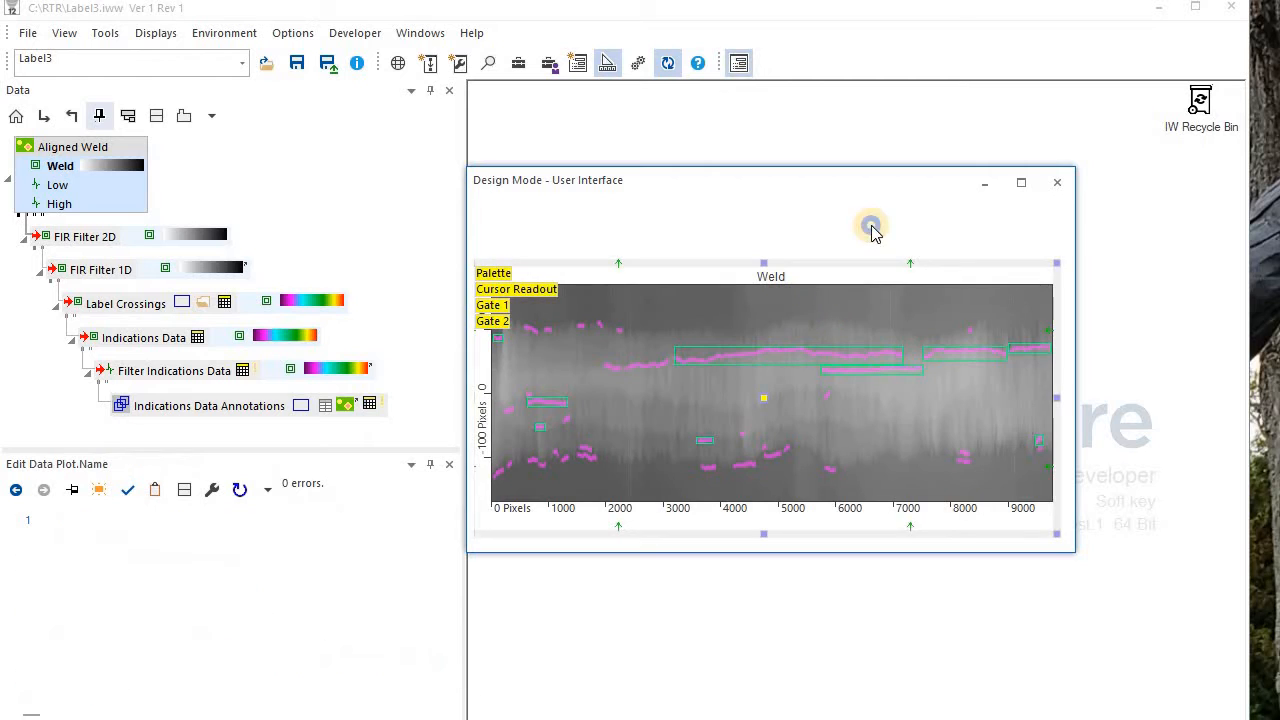
right_click(967, 178)
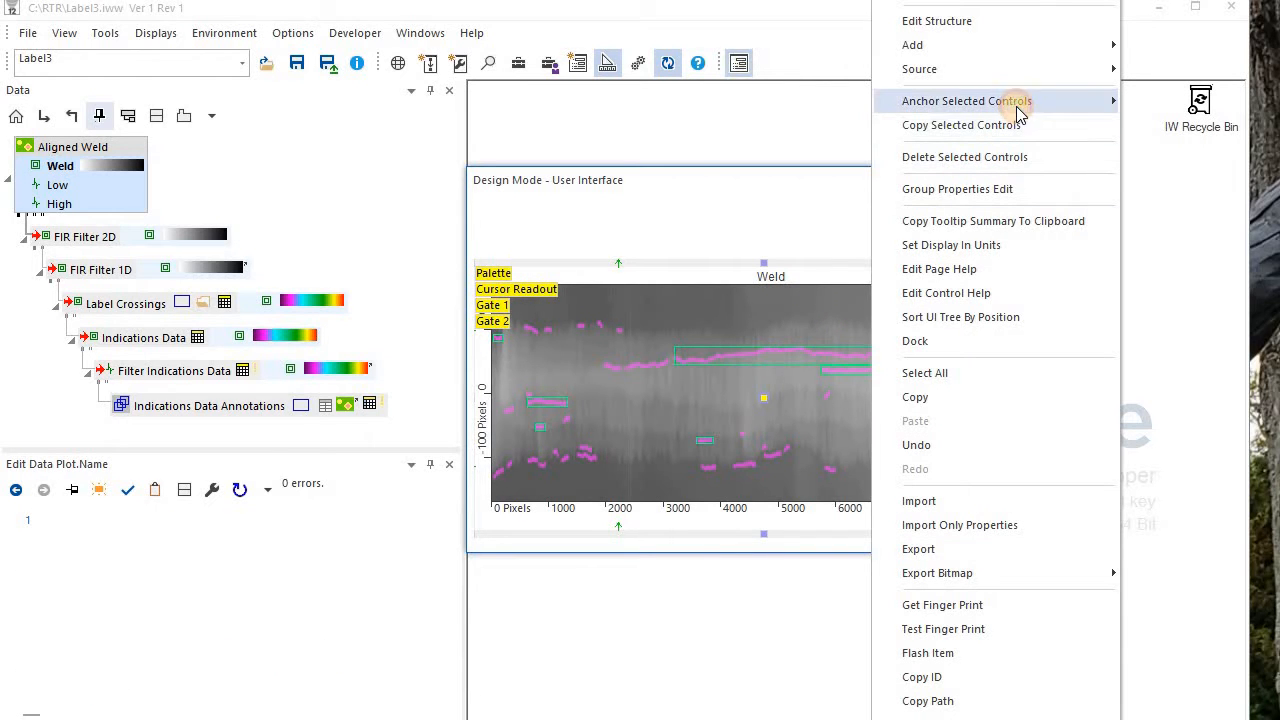
mouse_move(1010, 101)
click(1195, 342)
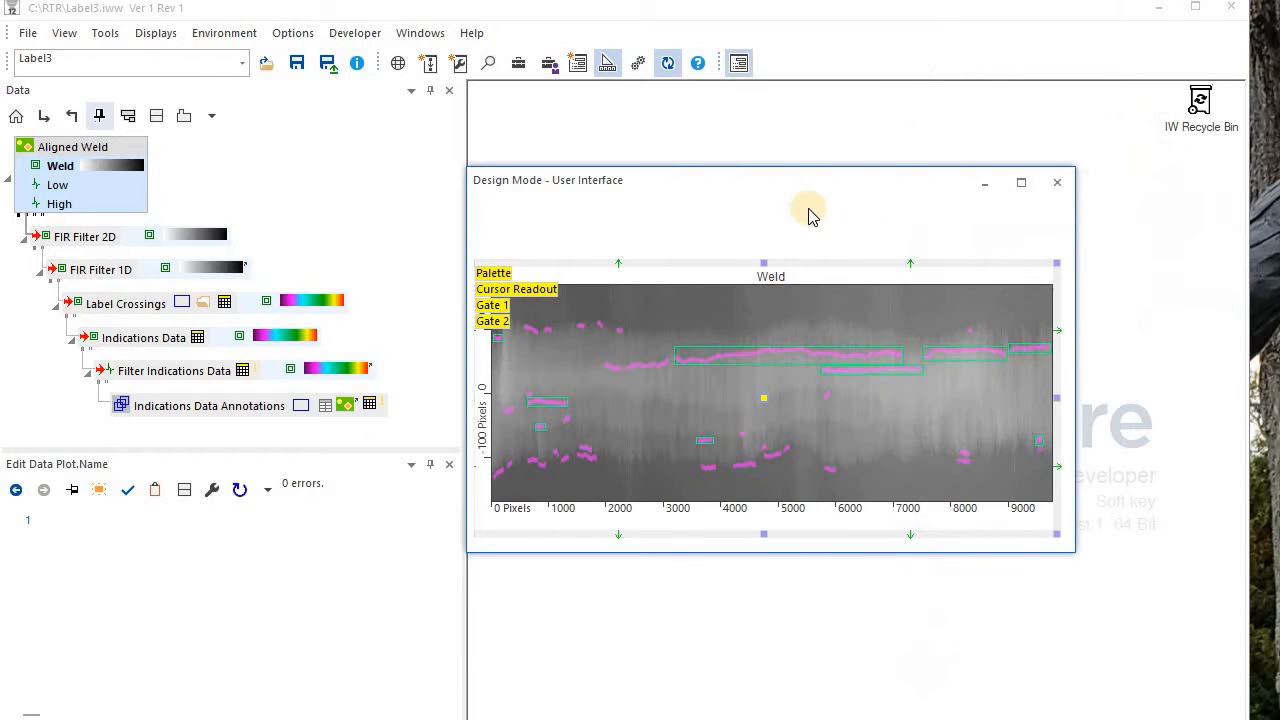
Open the user interface's structure for editing and dock it beside the data tree, with the design window moved aside.
drag(930, 195, 916, 236)
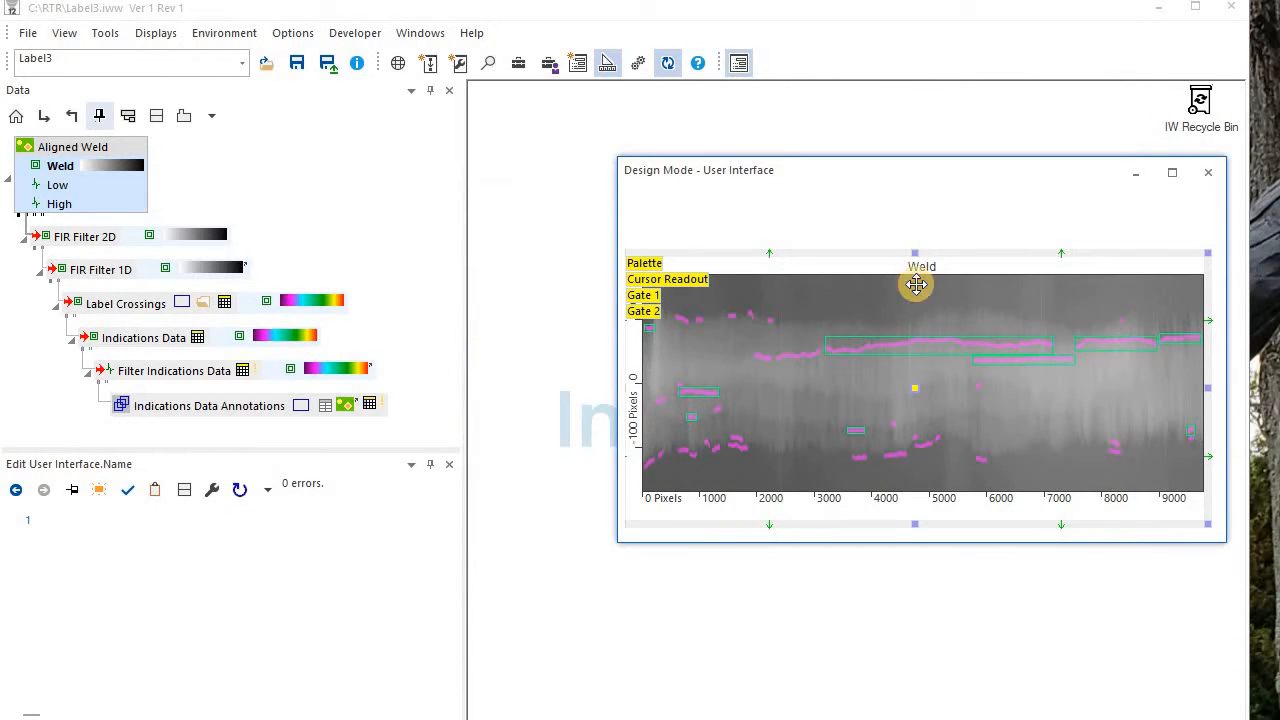
right_click(920, 220)
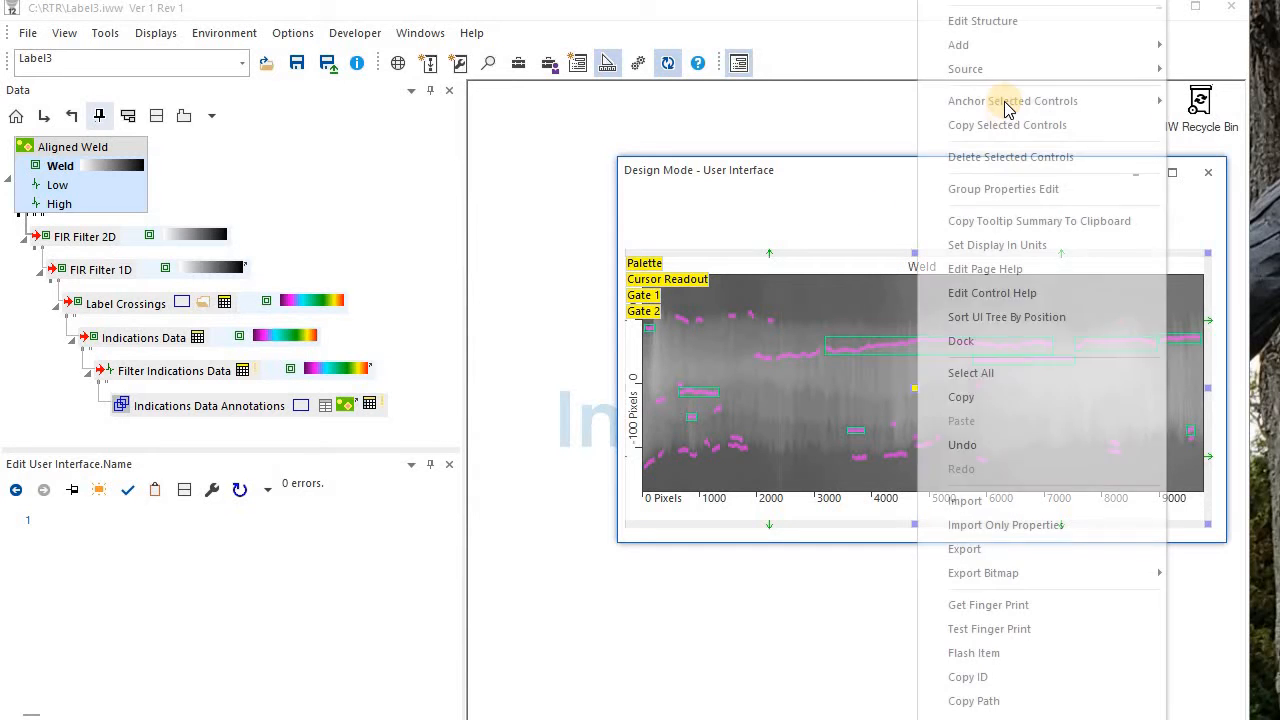
click(1008, 22)
drag(1118, 43, 820, 402)
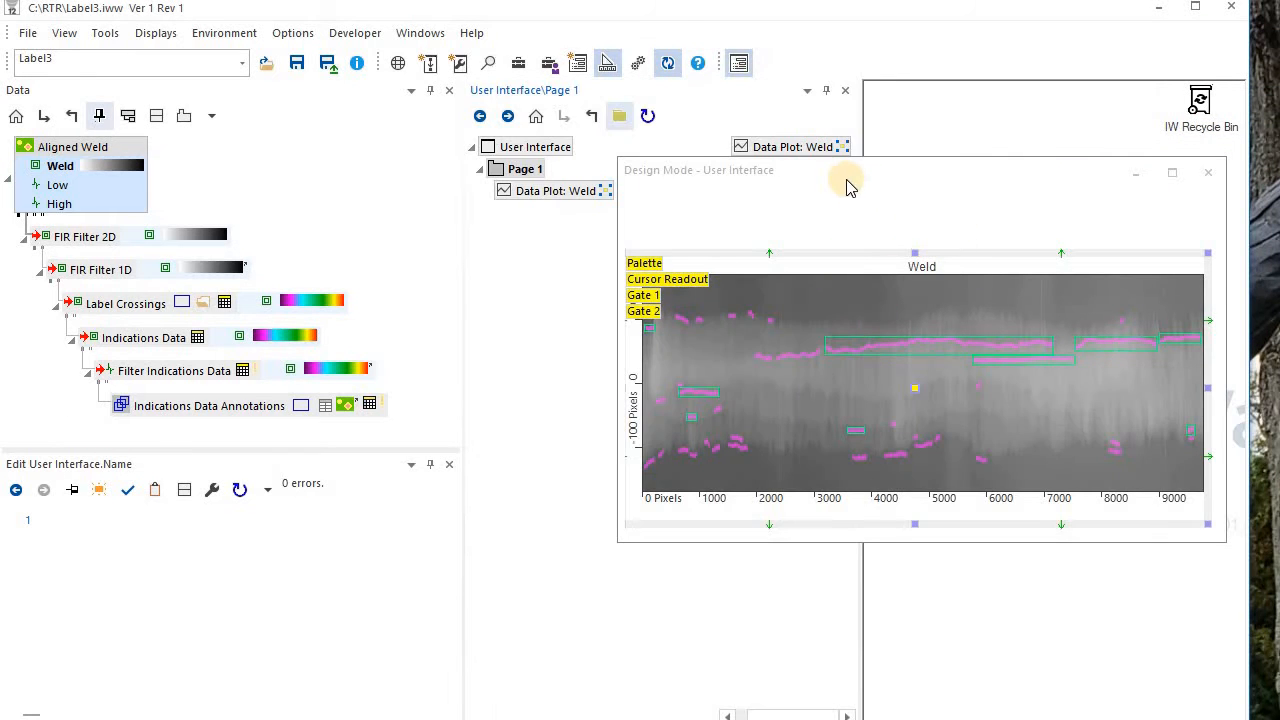
drag(832, 180, 1124, 198)
drag(1020, 200, 1134, 202)
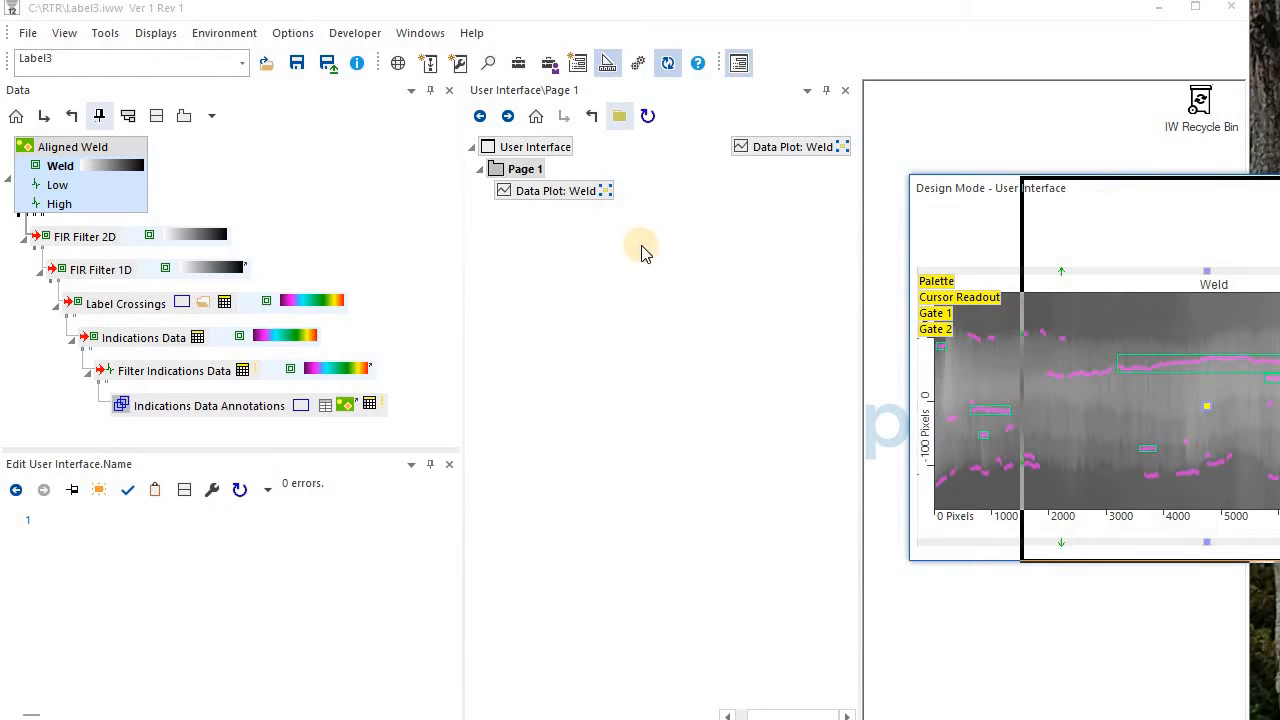
Add an On Control Event to the Weld data plot and show only the plot's contents in the structure view.
right_click(540, 195)
mouse_move(646, 260)
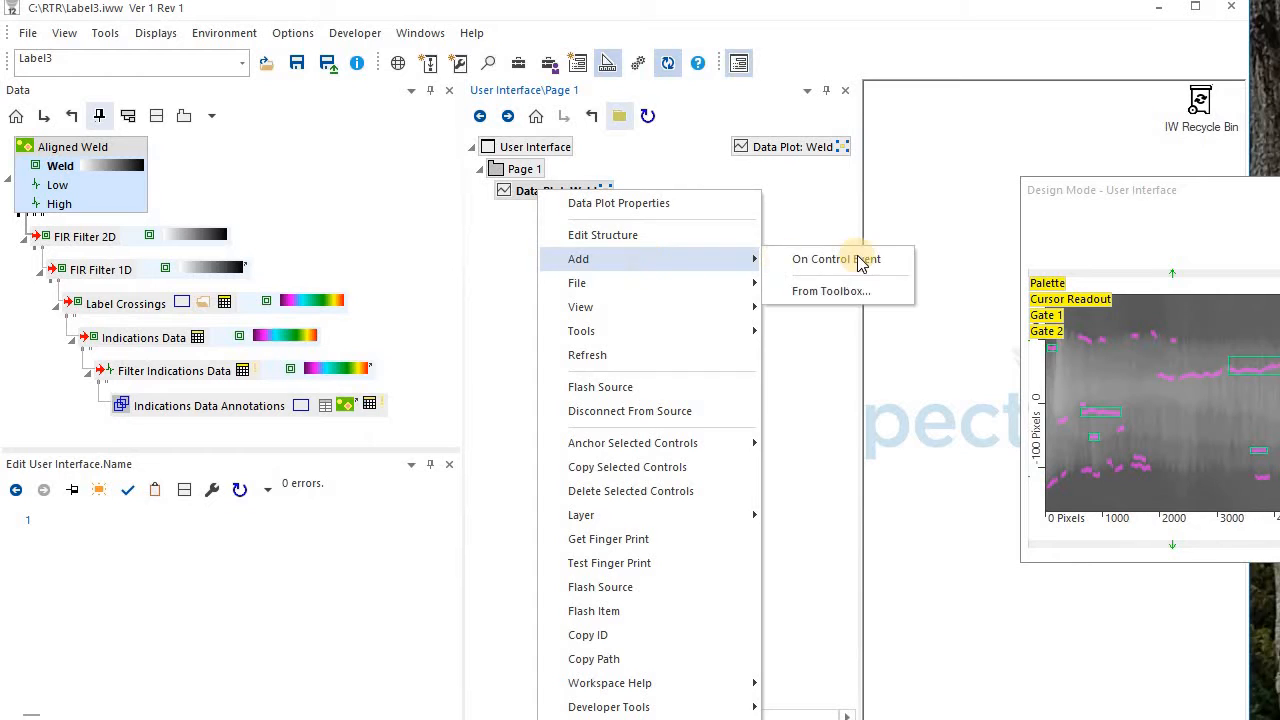
click(836, 259)
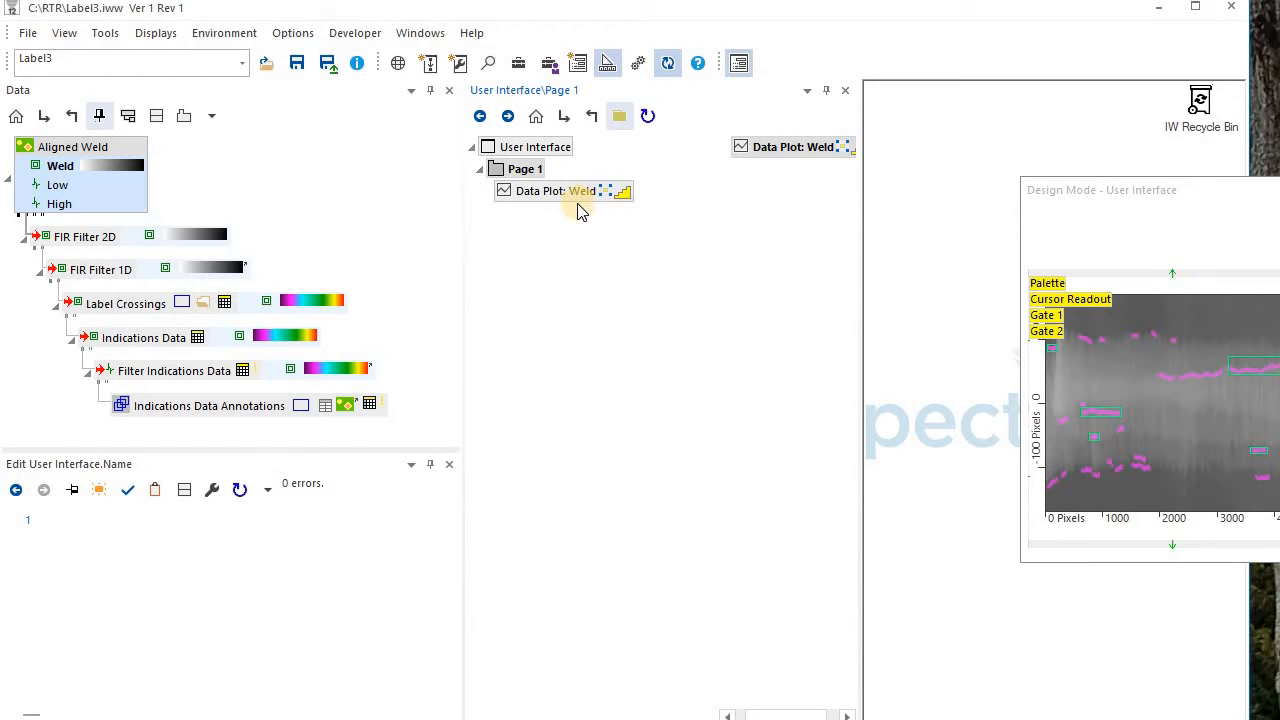
click(510, 169)
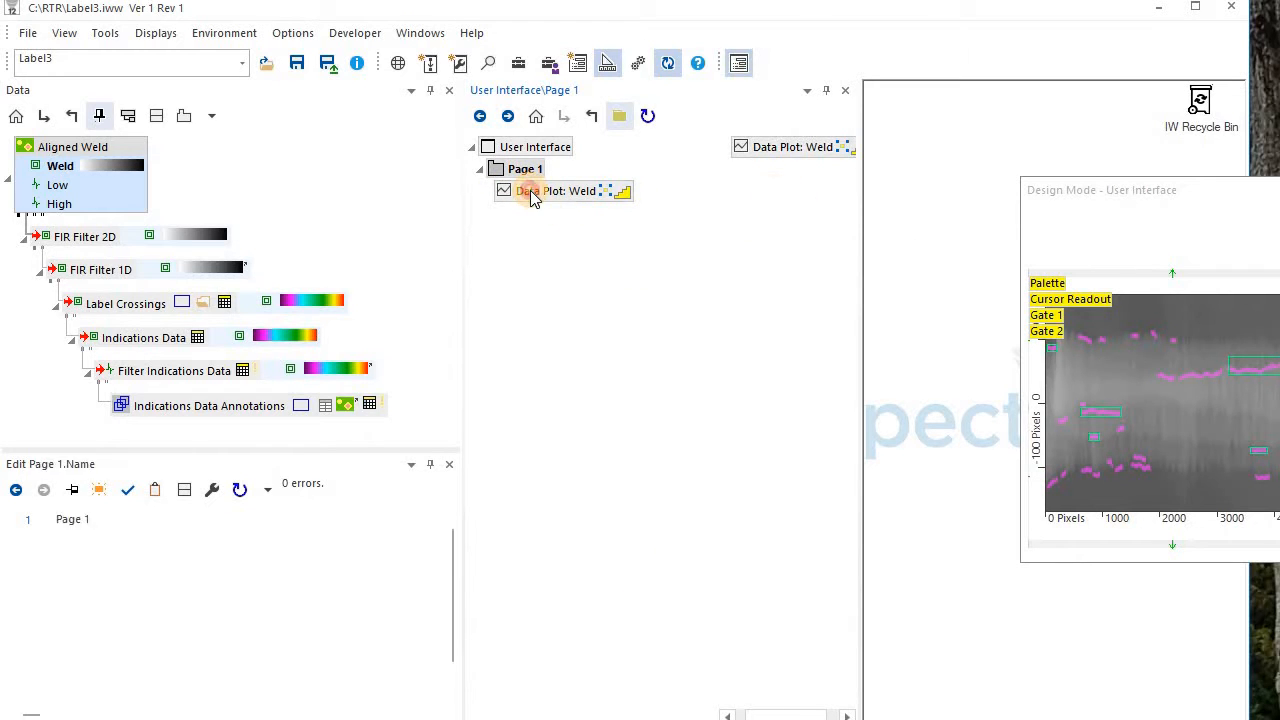
click(533, 195)
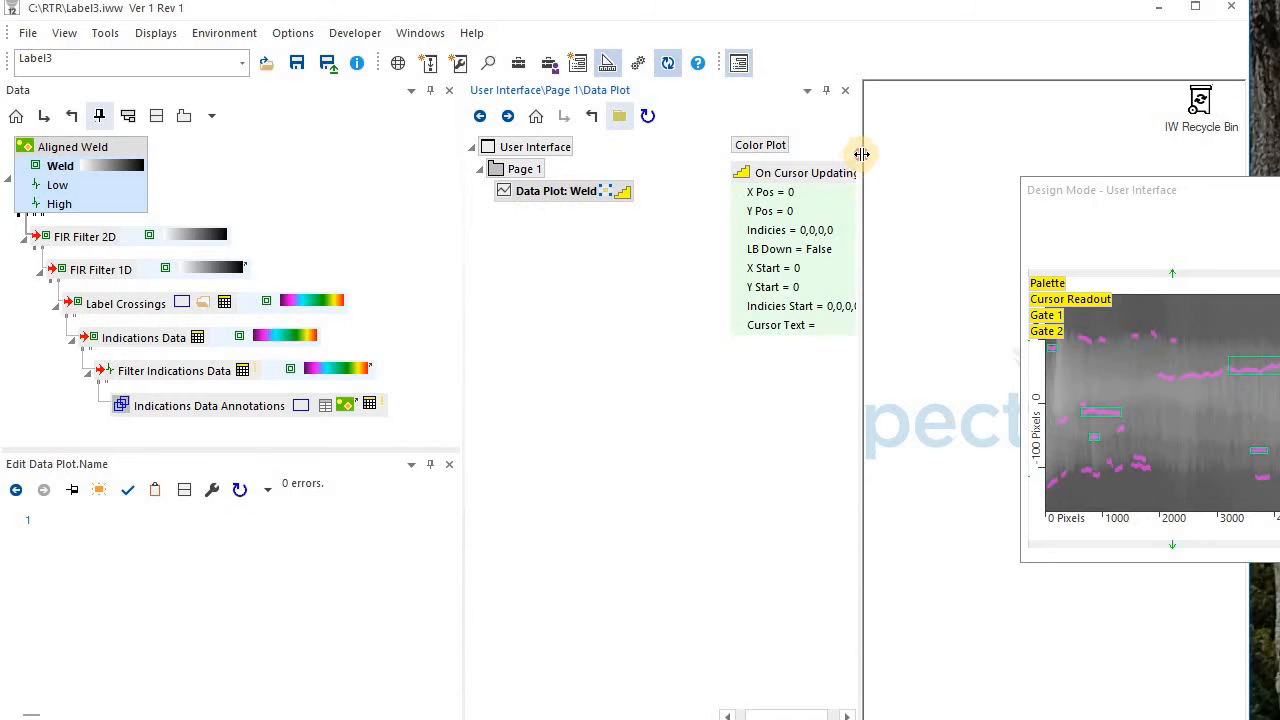
drag(861, 154, 888, 158)
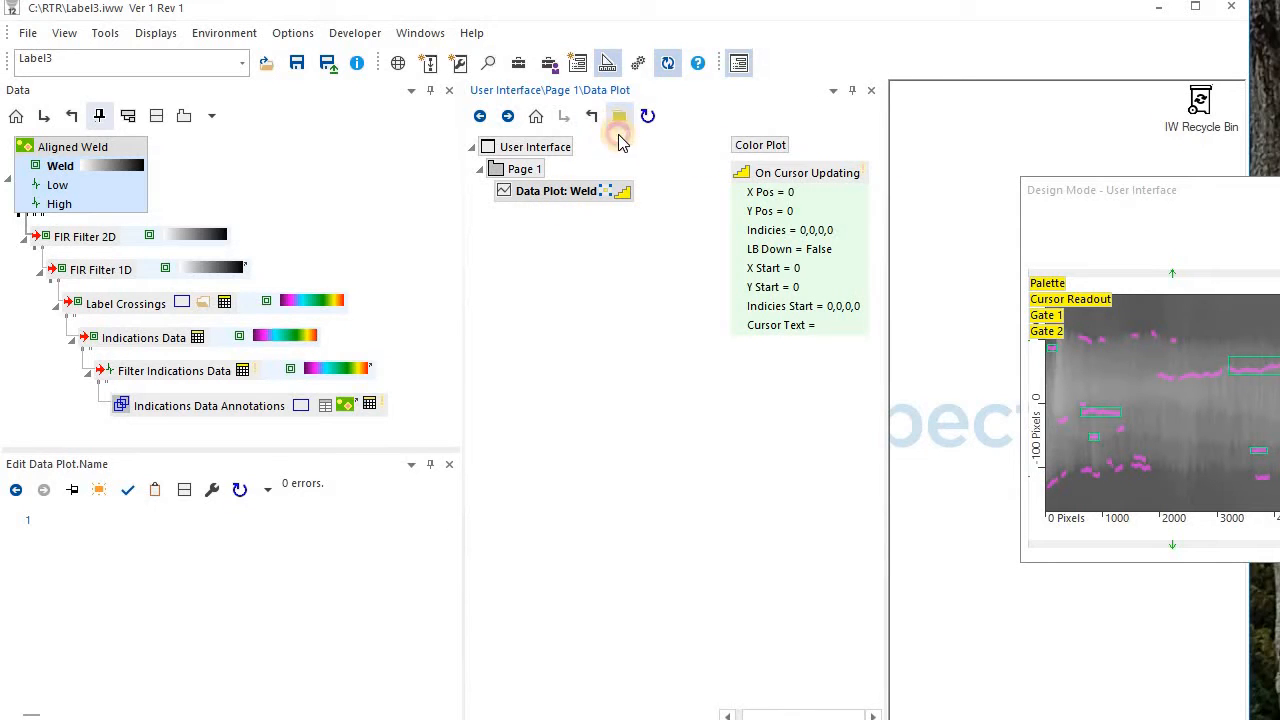
click(619, 118)
Set the new control event's Execute On property to Left Button Up and close its properties.
double_click(587, 177)
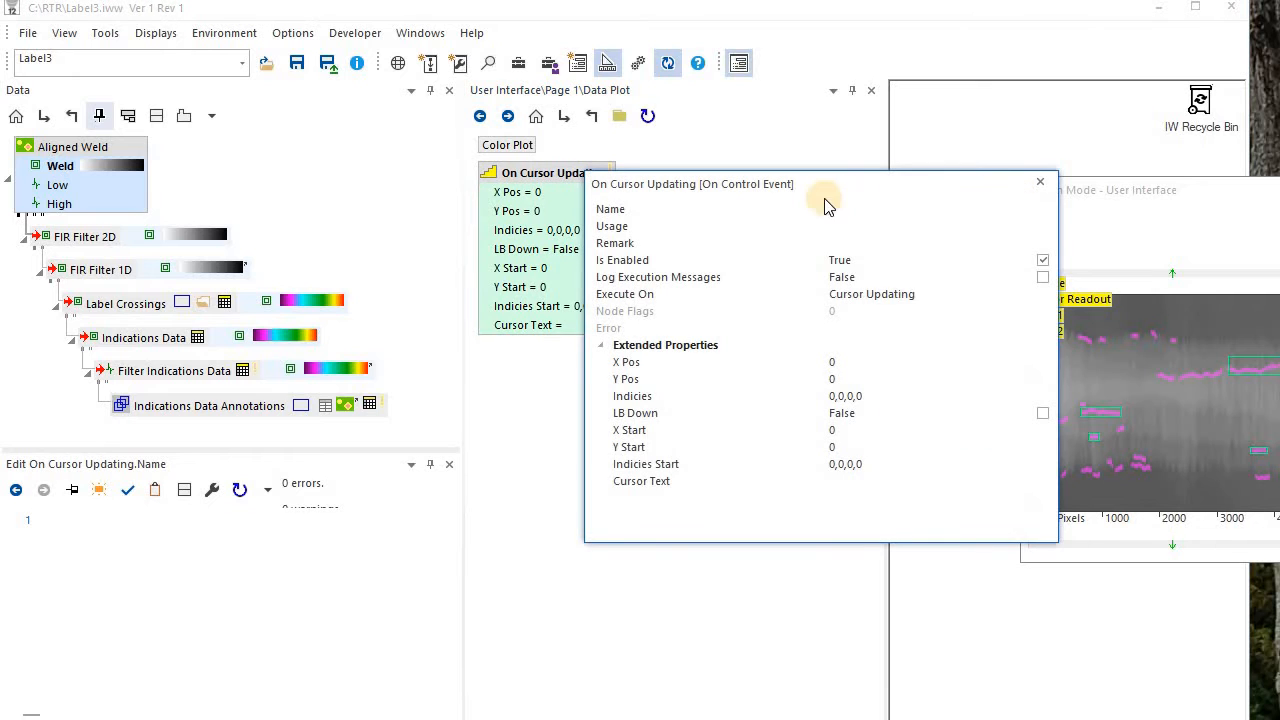
click(1035, 296)
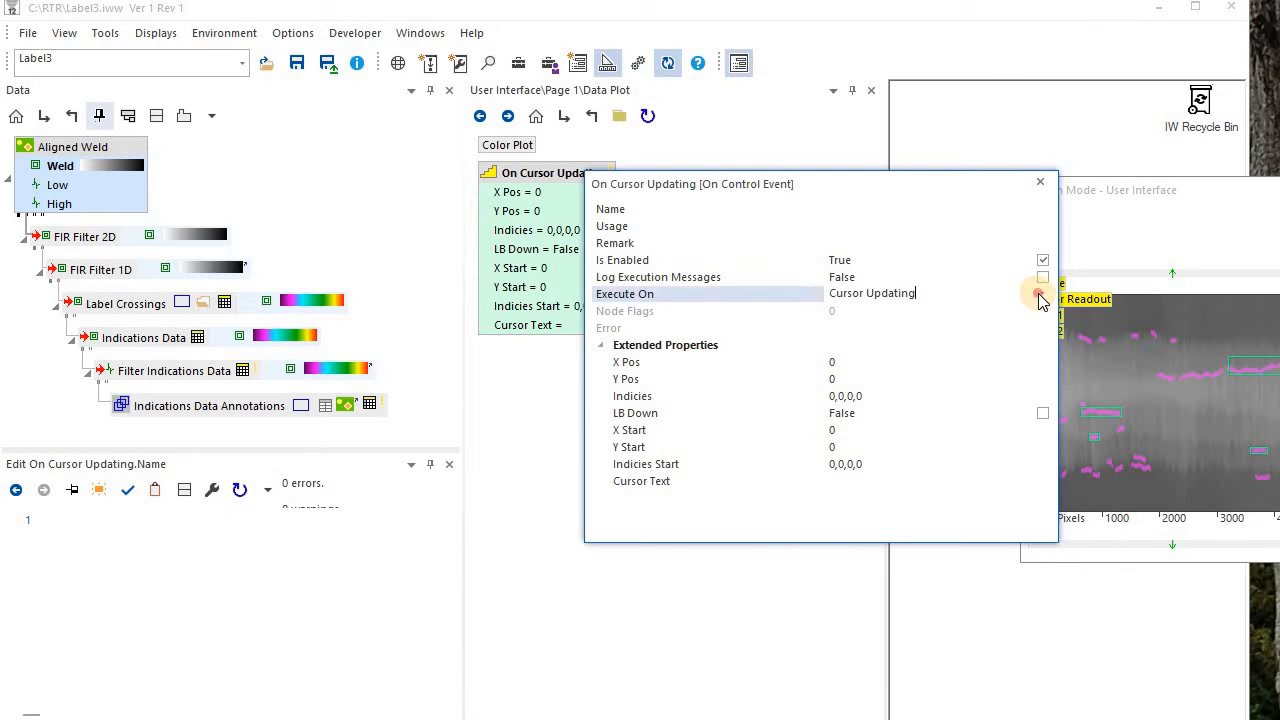
click(995, 296)
click(933, 342)
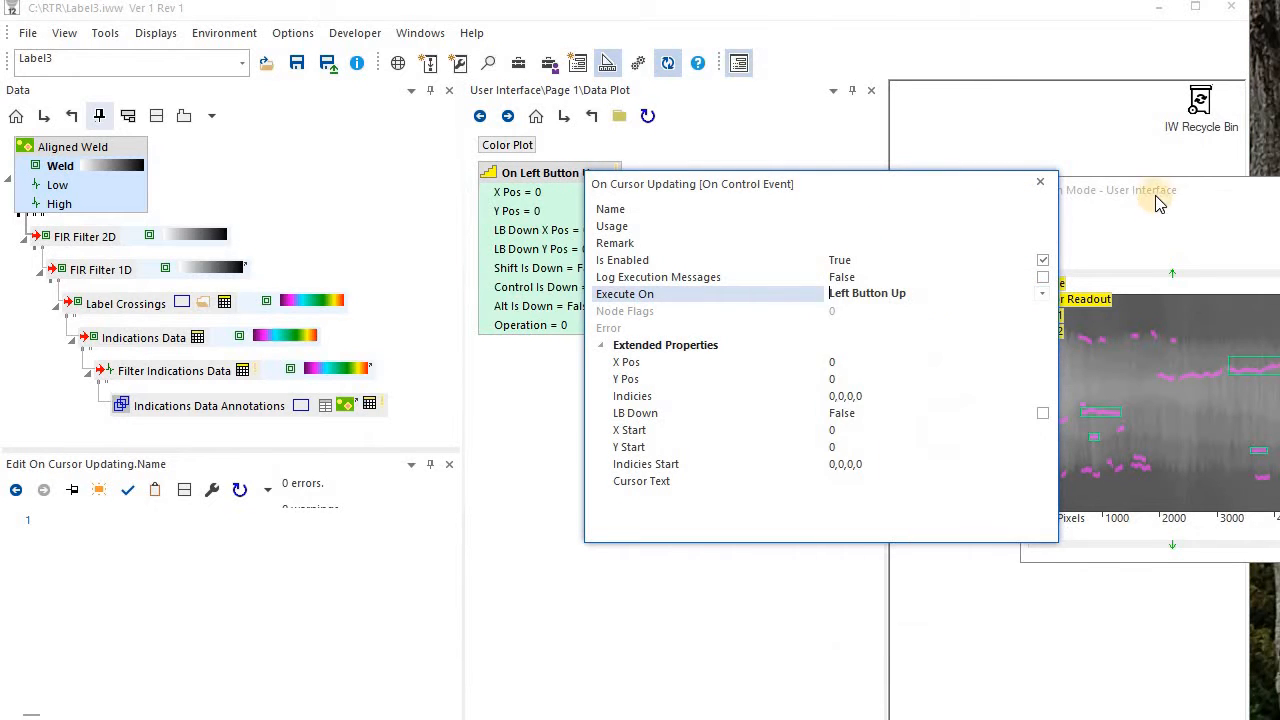
click(1038, 181)
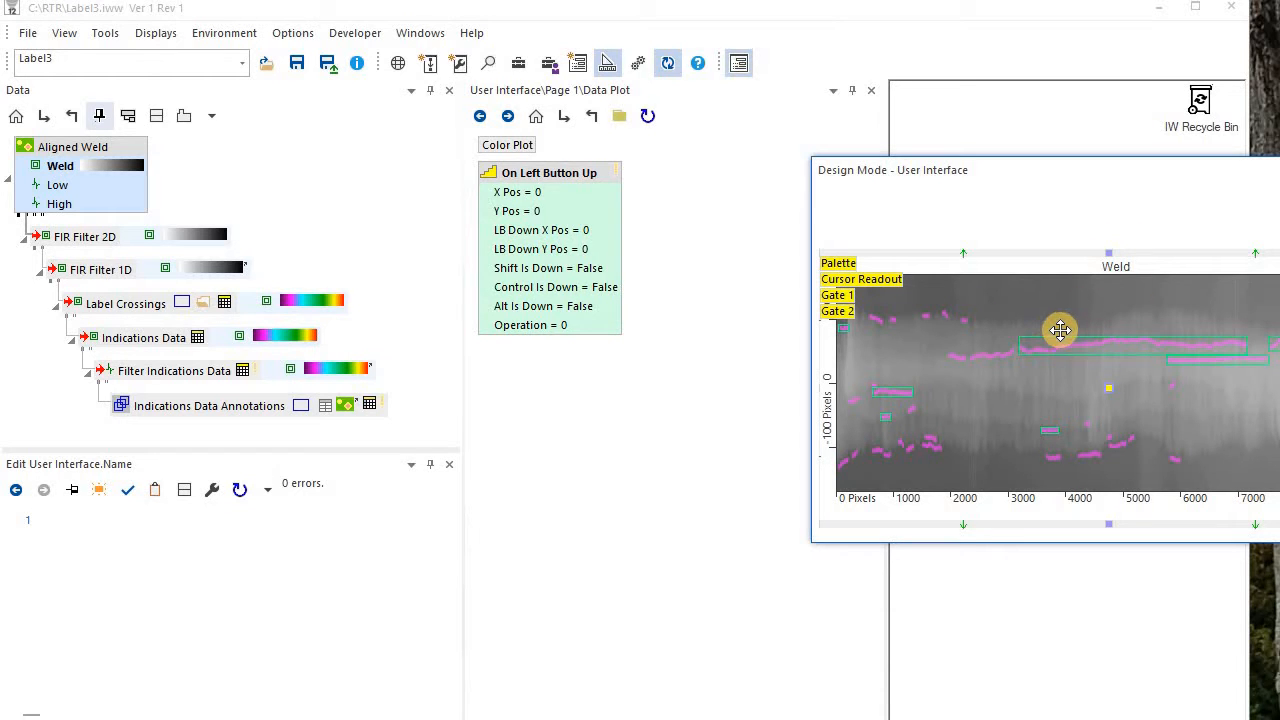
Leave design mode, test the event by sweeping a region across the Weld plot, and shift the user interface window aside.
click(609, 65)
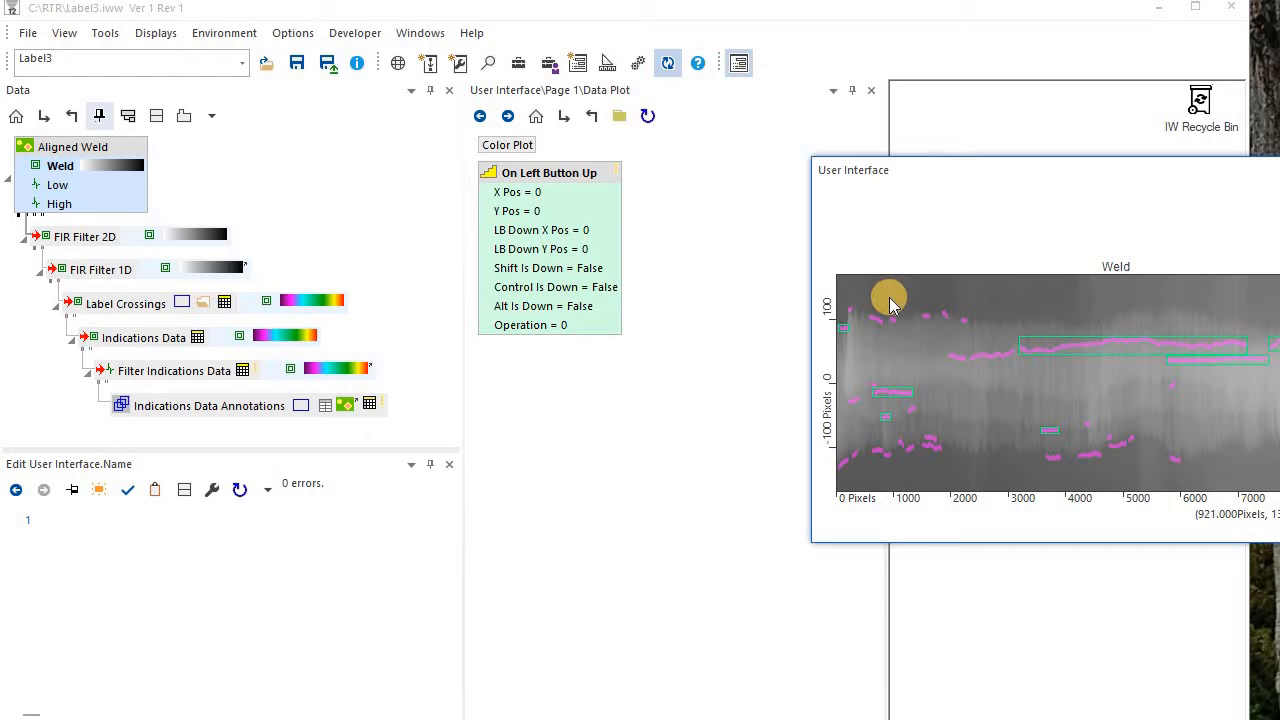
drag(890, 302, 986, 343)
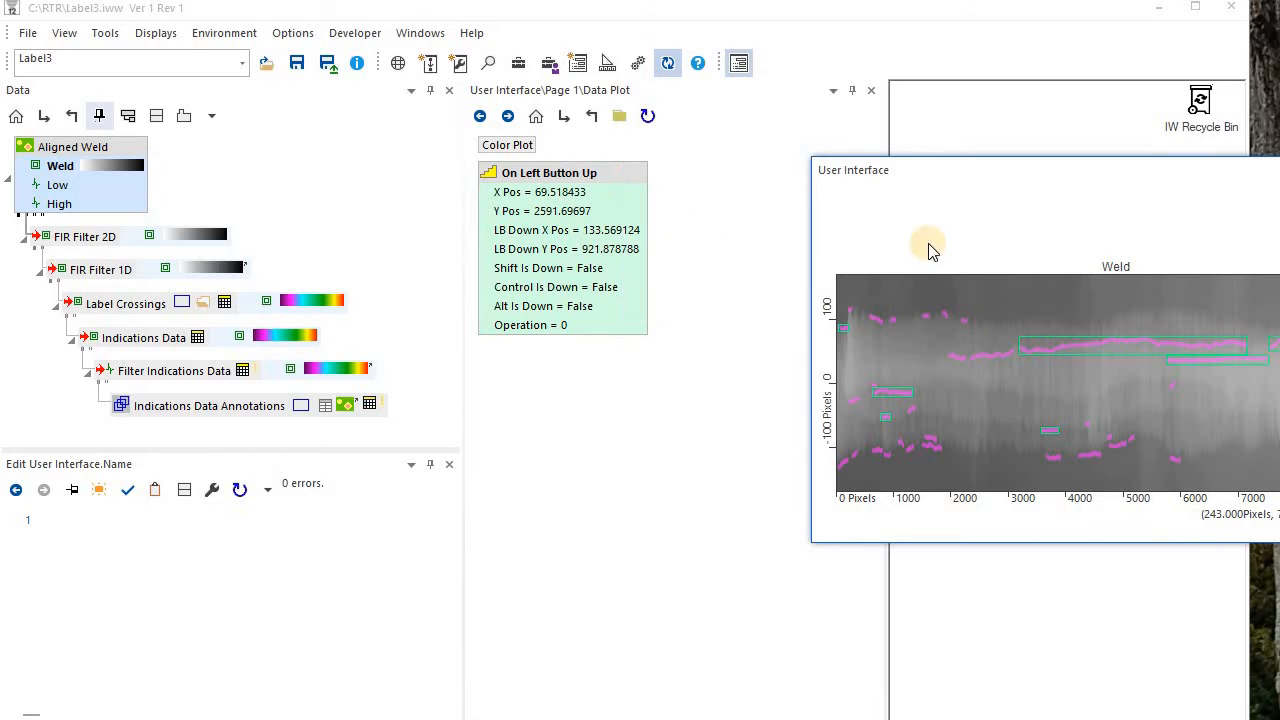
drag(1005, 167, 1046, 170)
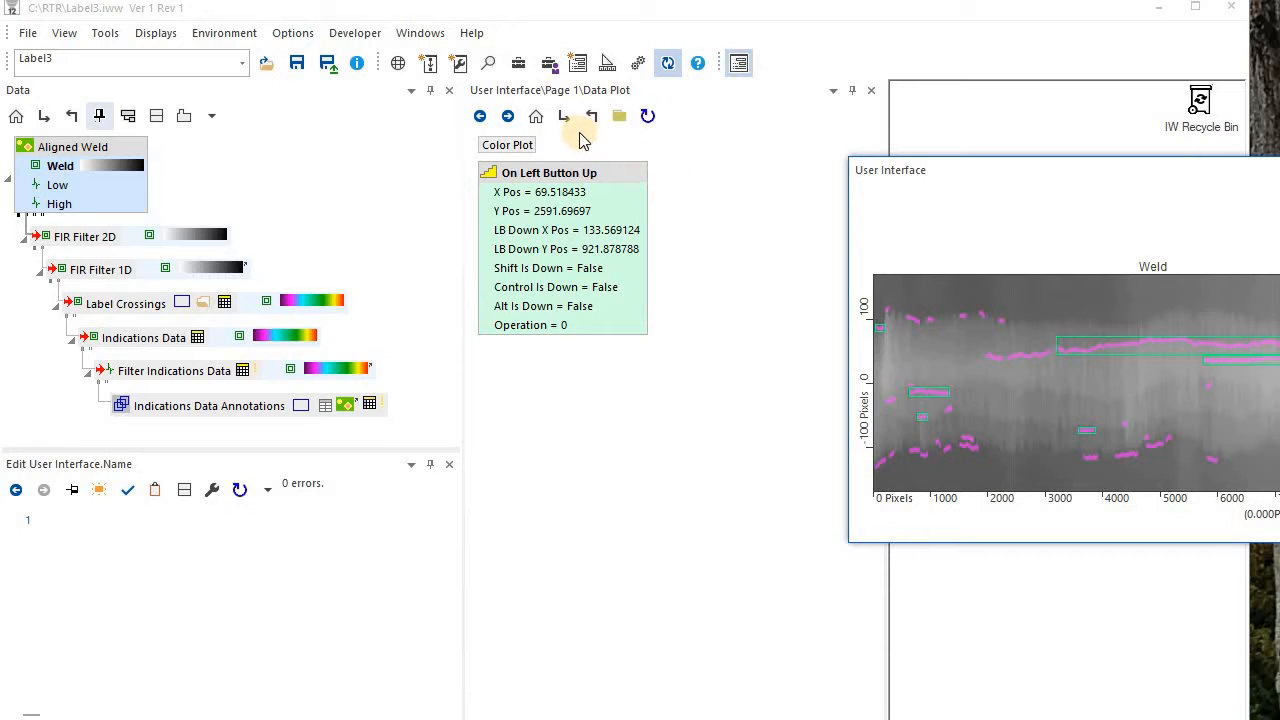
Add the Label Crossings developer tool Get Indications In Region beneath the On Left Button Up event.
click(514, 63)
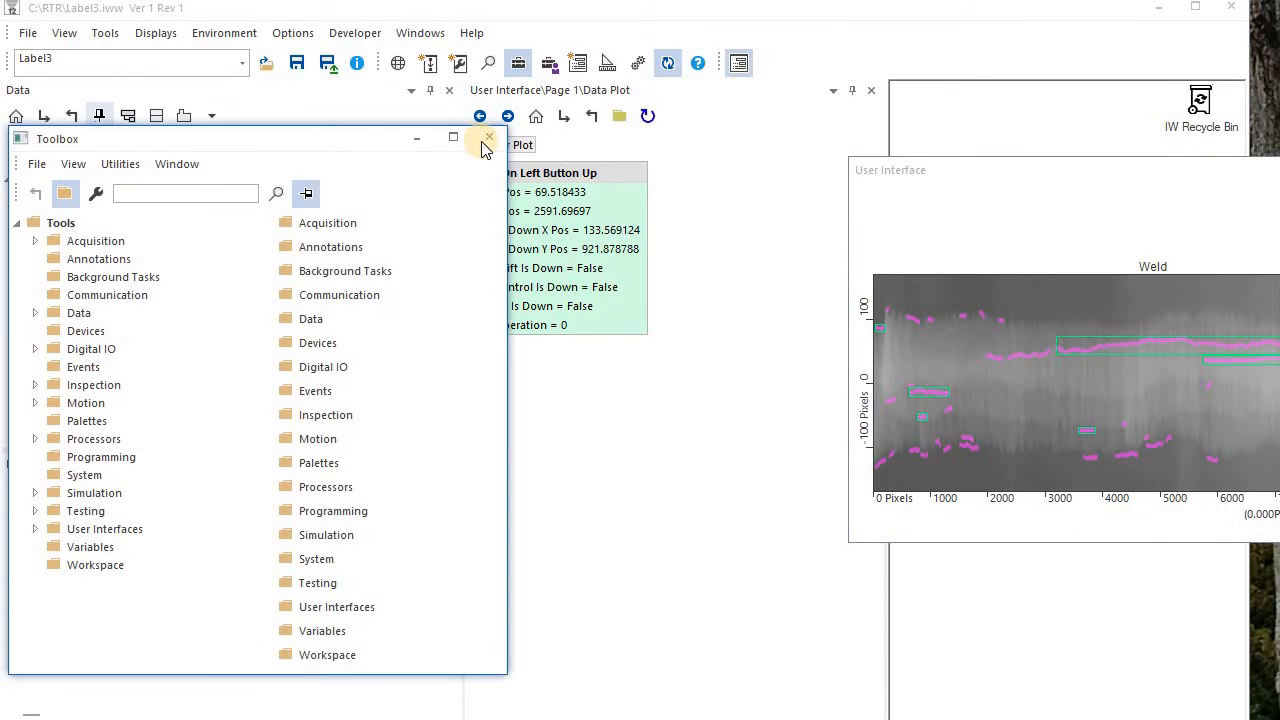
click(490, 137)
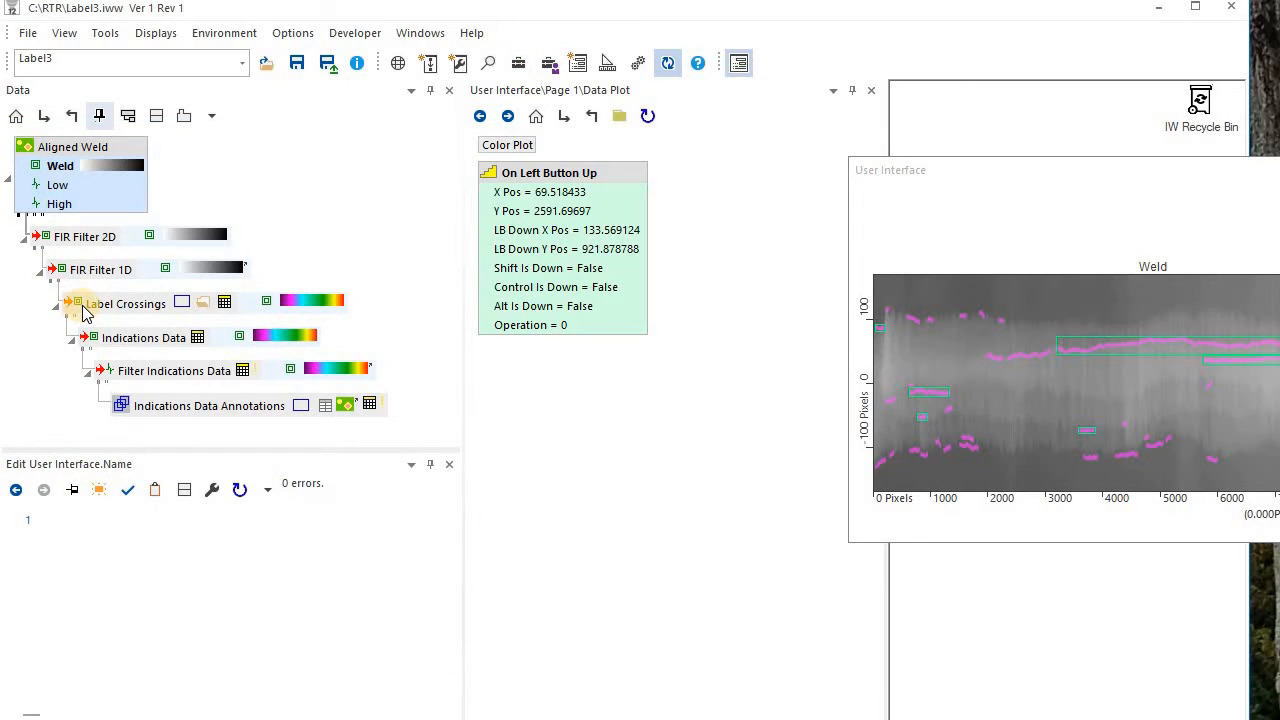
right_click(85, 312)
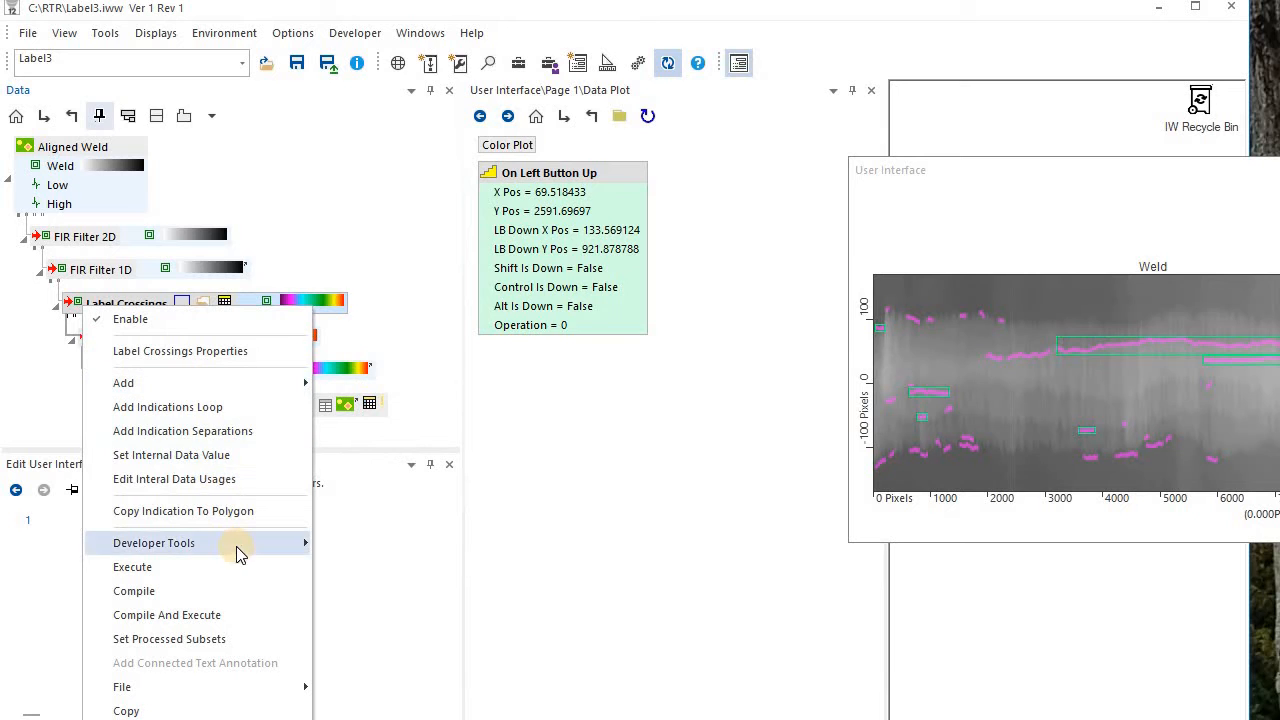
mouse_move(240, 555)
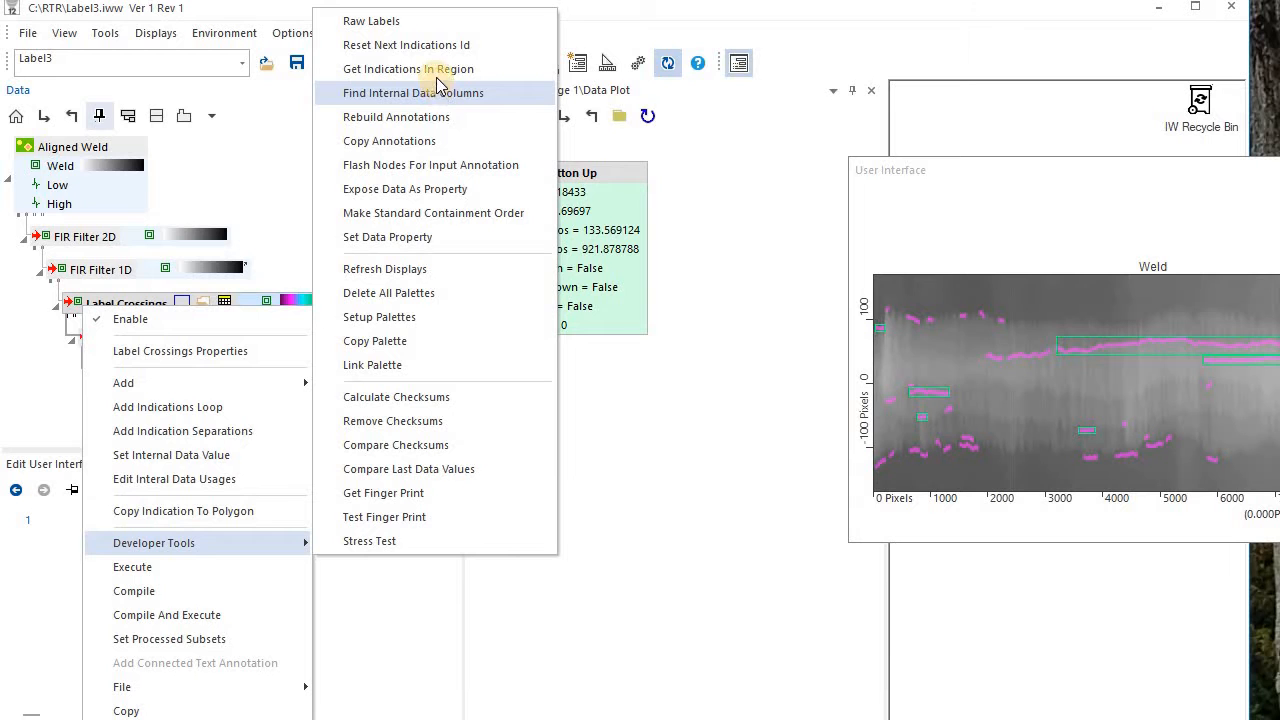
drag(437, 73, 675, 388)
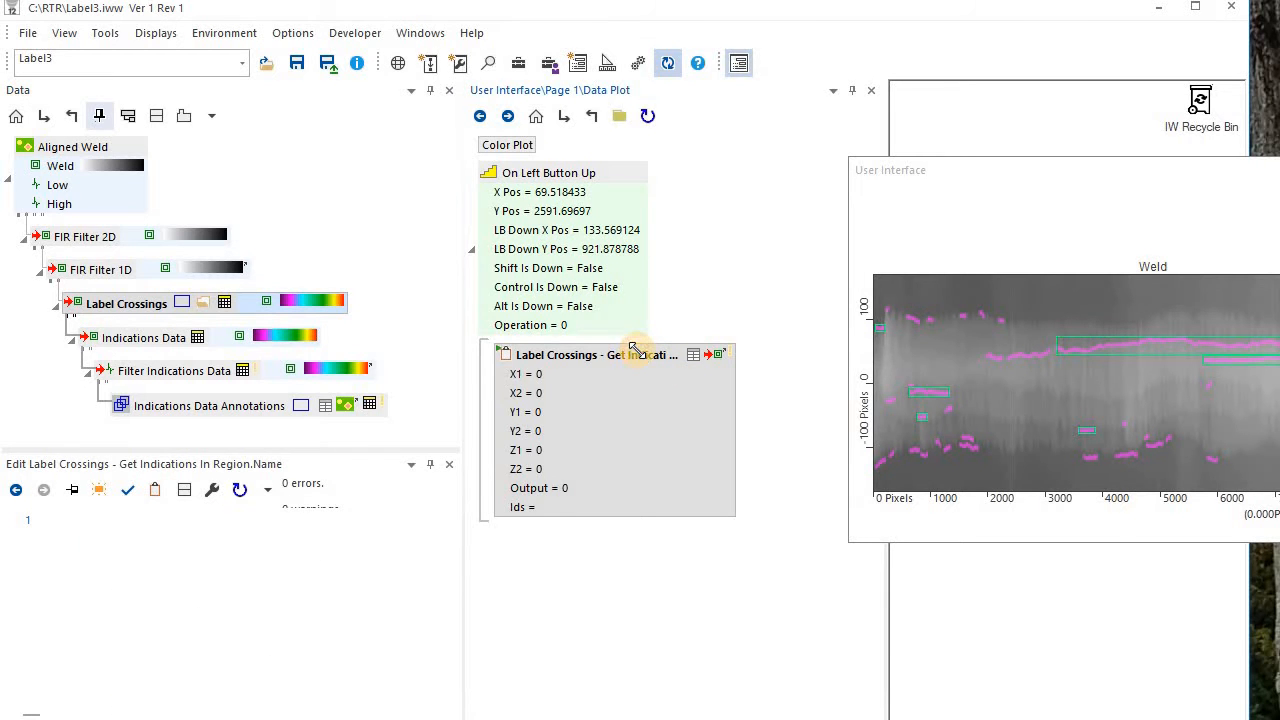
In the Get Indications In Region task's properties, set X1 to =X Pos and X2 to =LB Down X Pos.
double_click(632, 350)
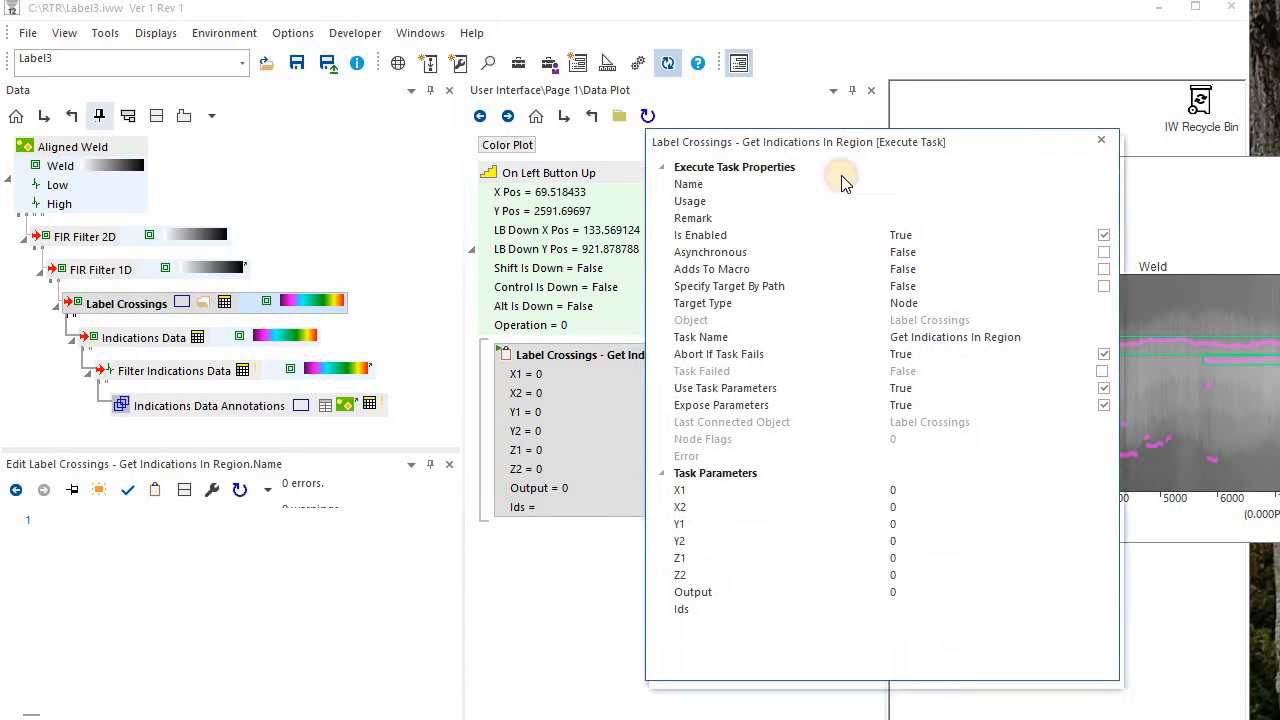
click(845, 492)
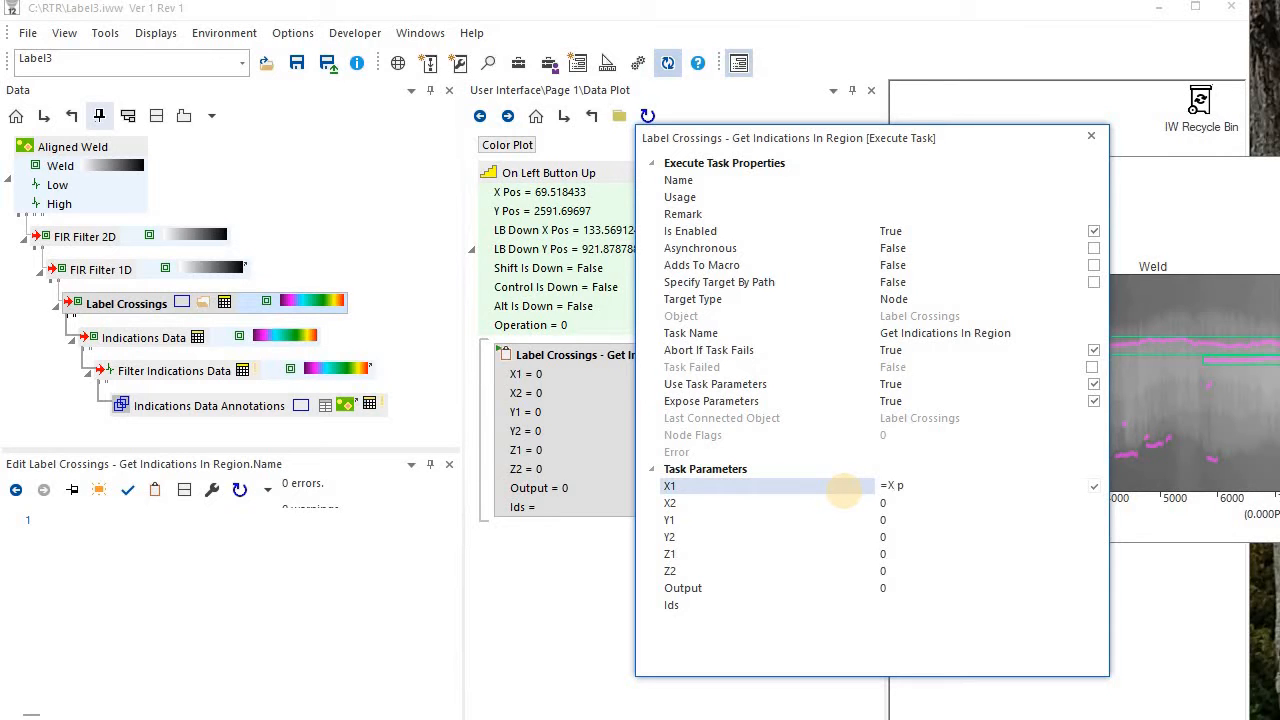
text(=X Pos)
click(828, 502)
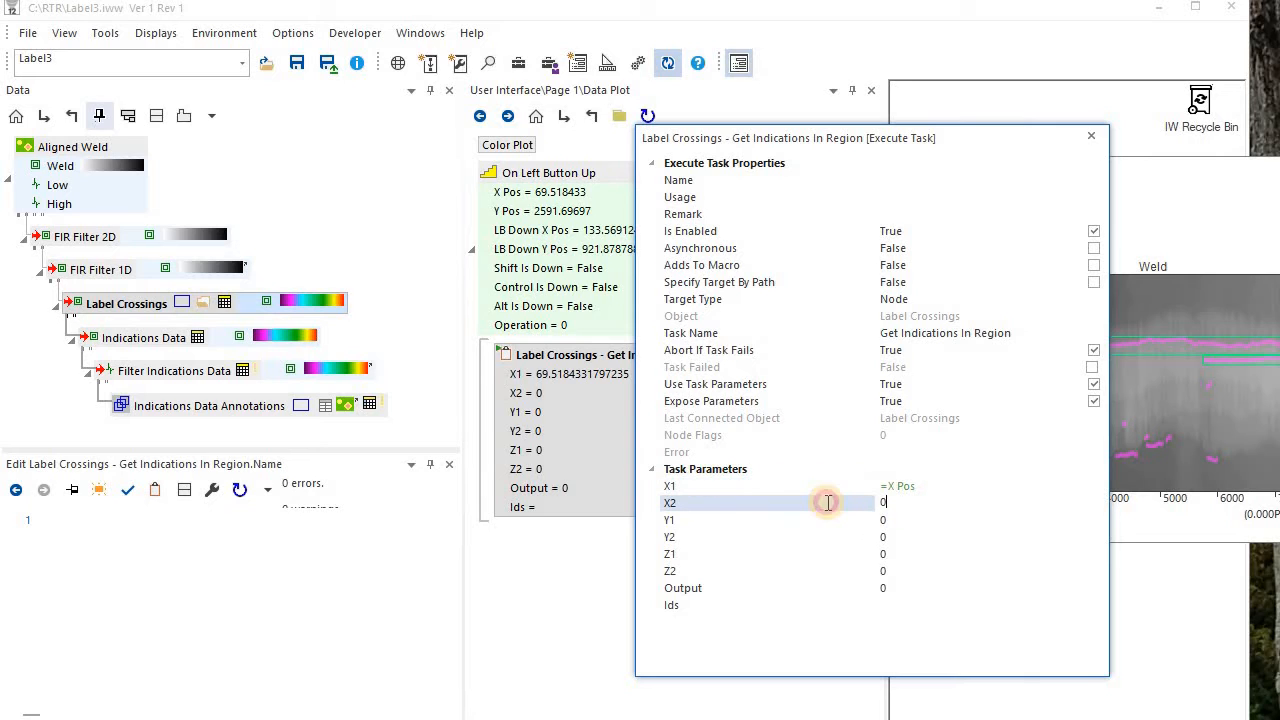
text(=LB Down X Pos)
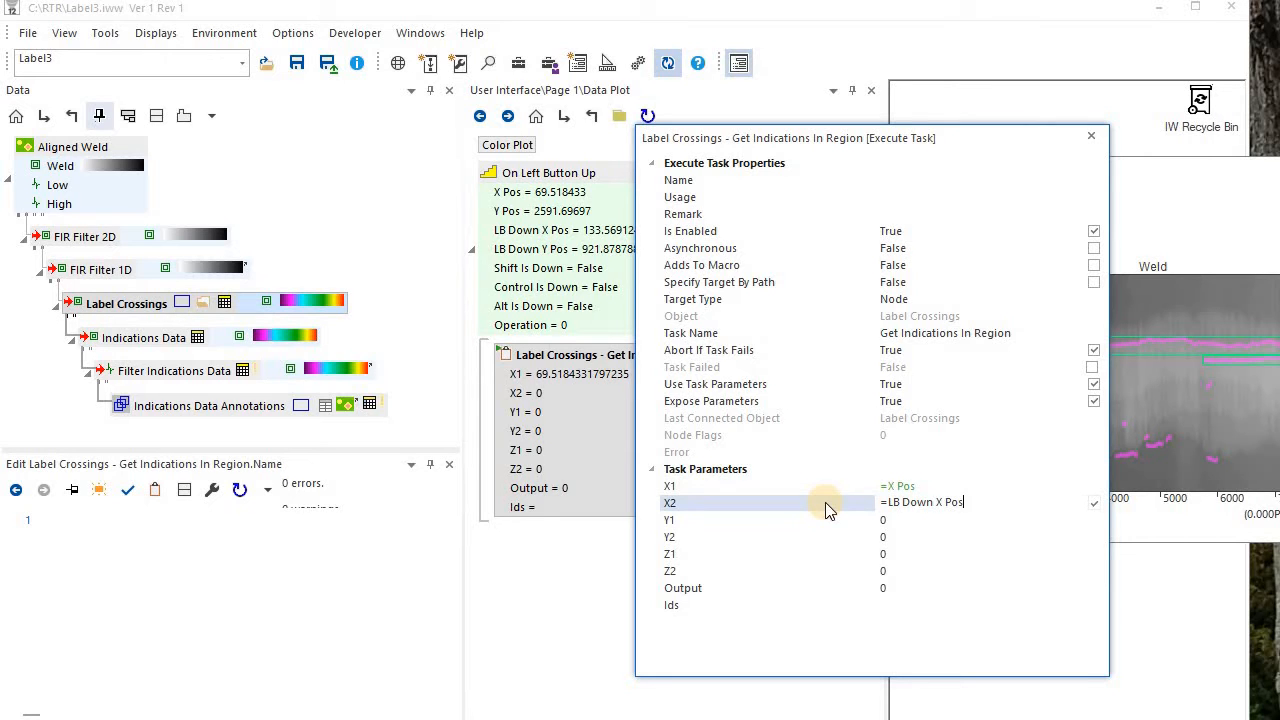
key(Return)
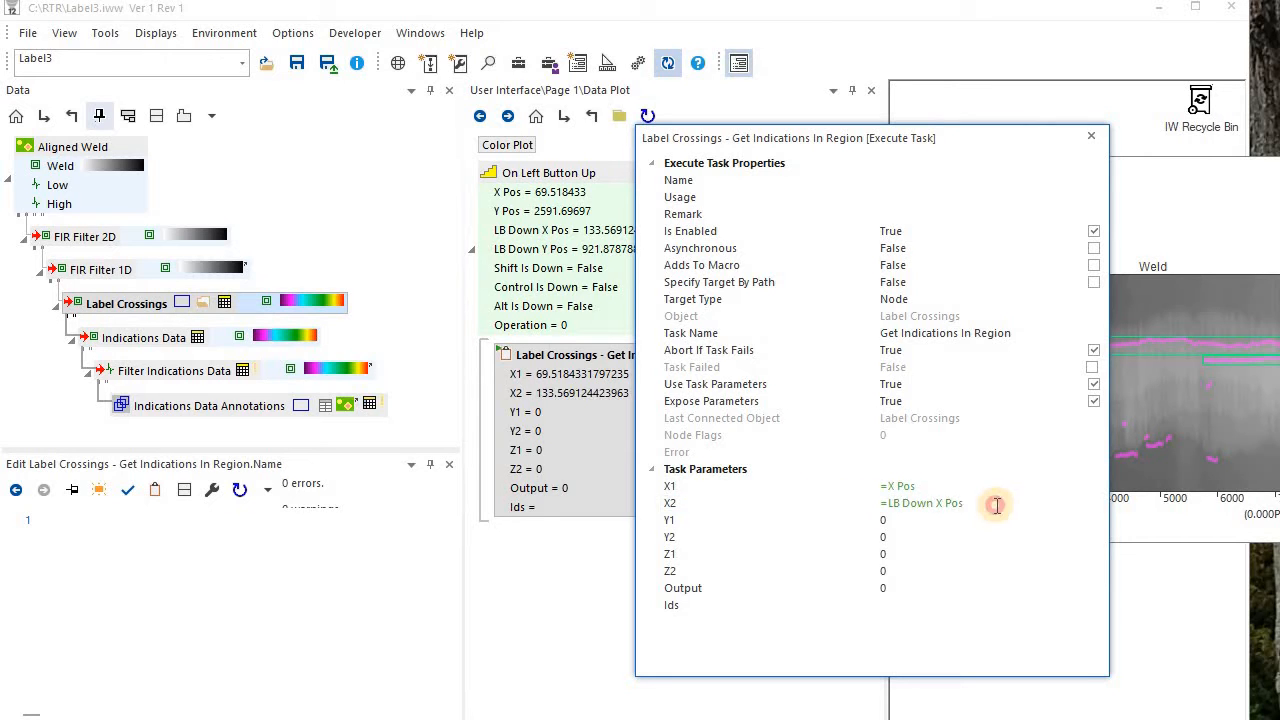
Set the task's Y1 parameter to =Y Pos and Y2 to =LB Down Y Pos, and close its properties.
drag(997, 505, 834, 501)
drag(933, 536, 783, 542)
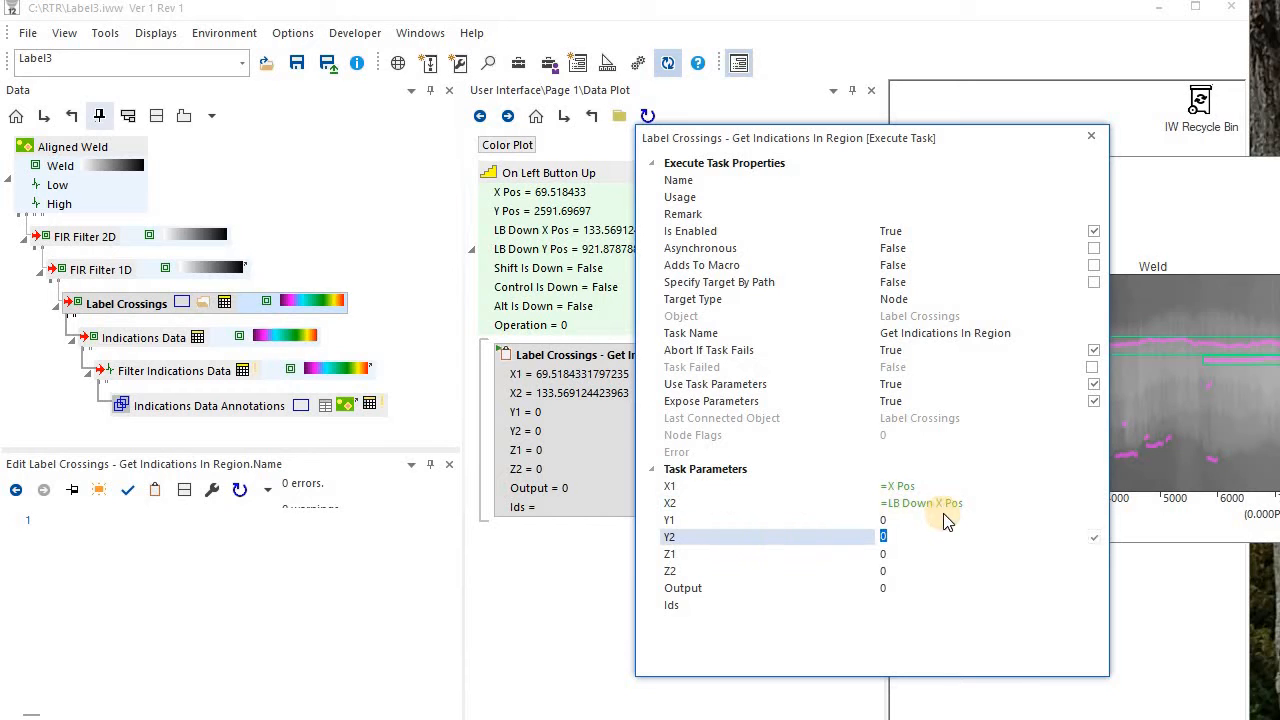
text(=LB Down X Pos)
drag(943, 485, 861, 487)
key(ctrl+c)
drag(926, 523, 822, 522)
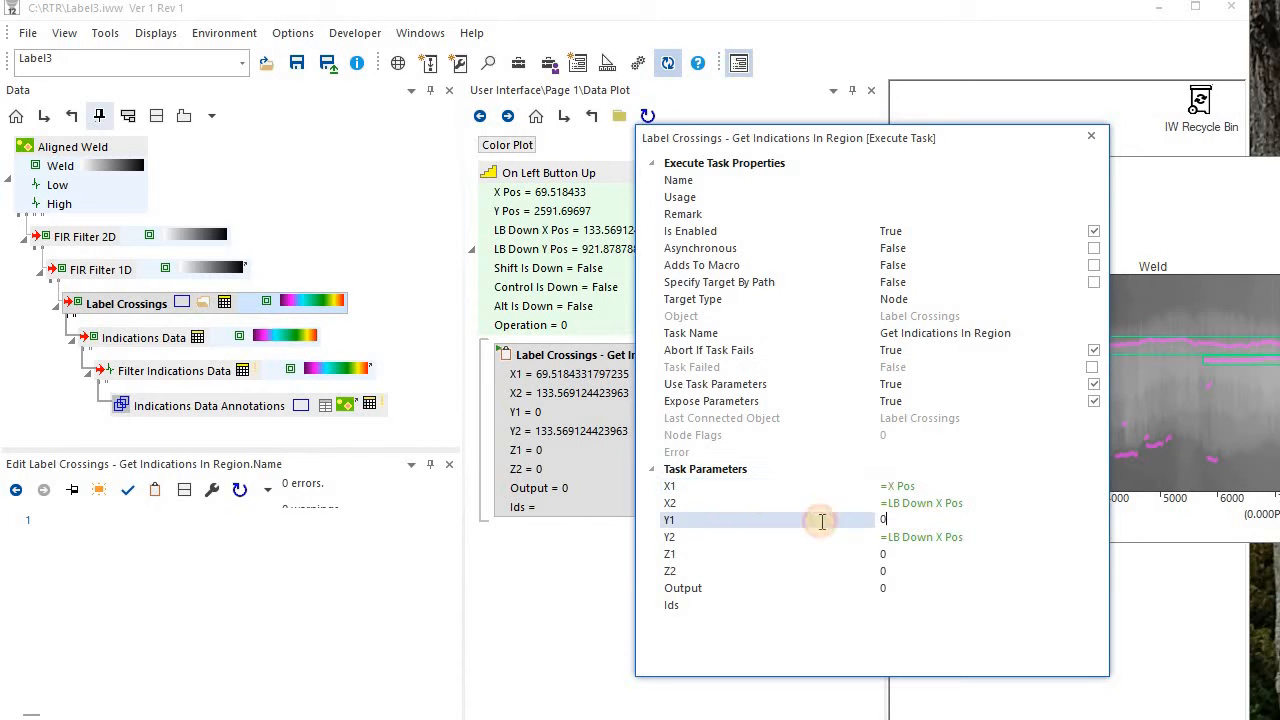
key(ctrl+v)
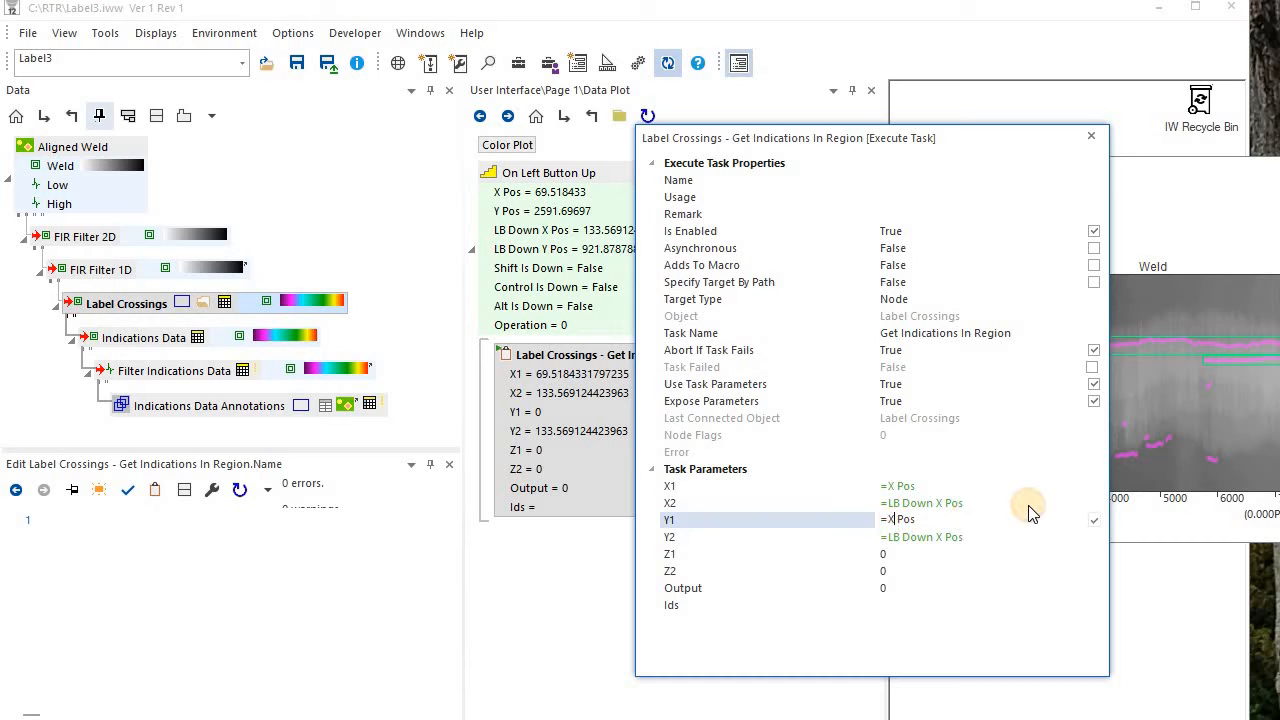
key(BackSpace)
key(BackSpace)
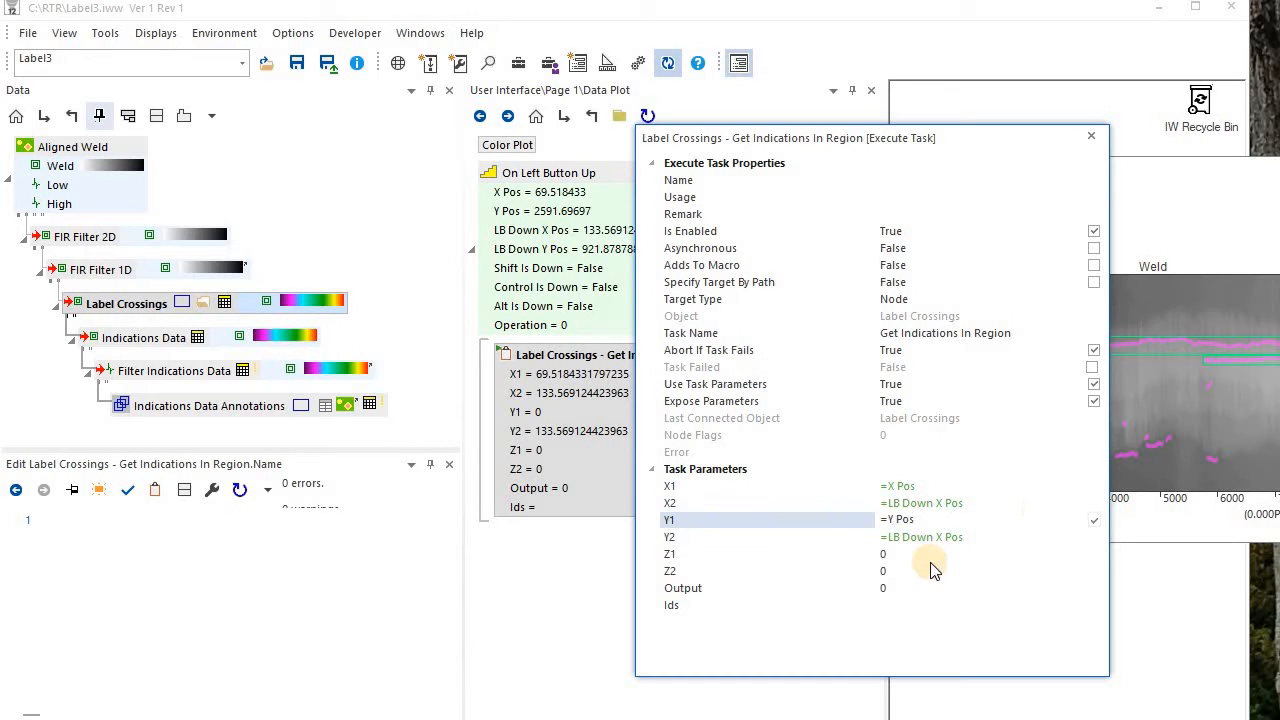
click(939, 543)
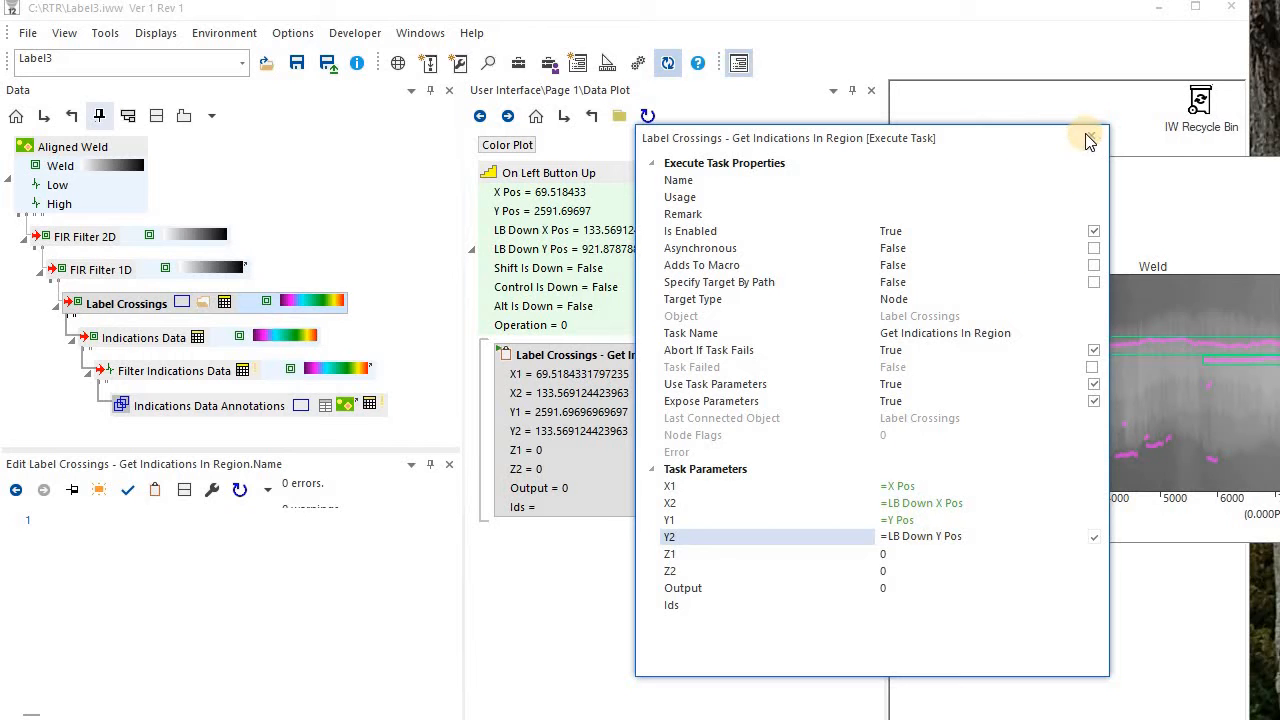
click(625, 175)
Sweep several regions across the Weld plot to check the indication Ids that the task retrieves.
drag(940, 290, 995, 346)
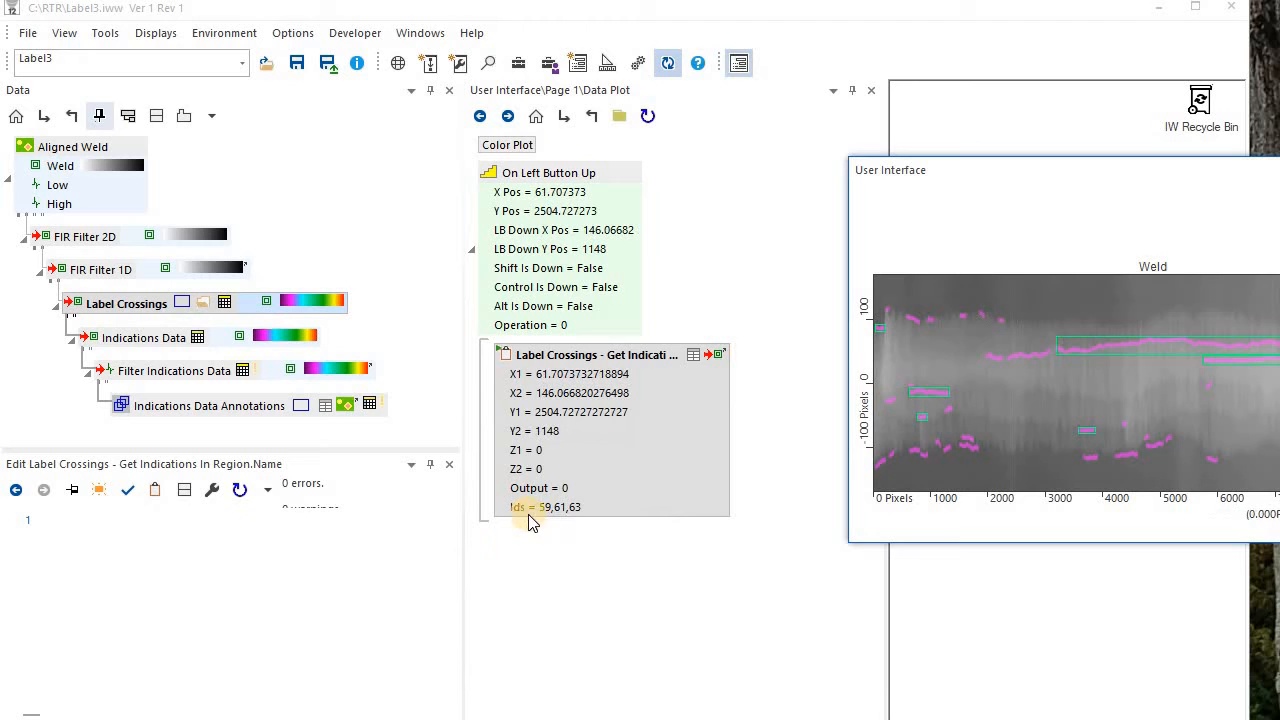
click(607, 508)
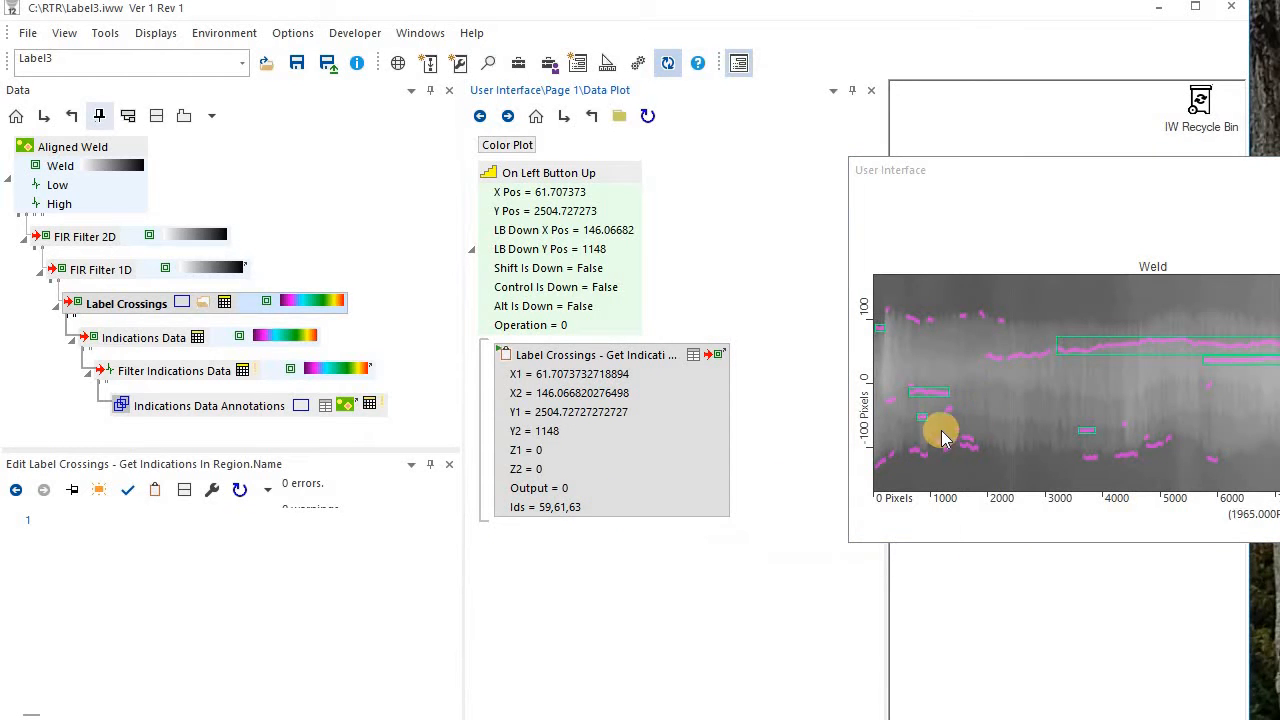
drag(941, 427, 992, 457)
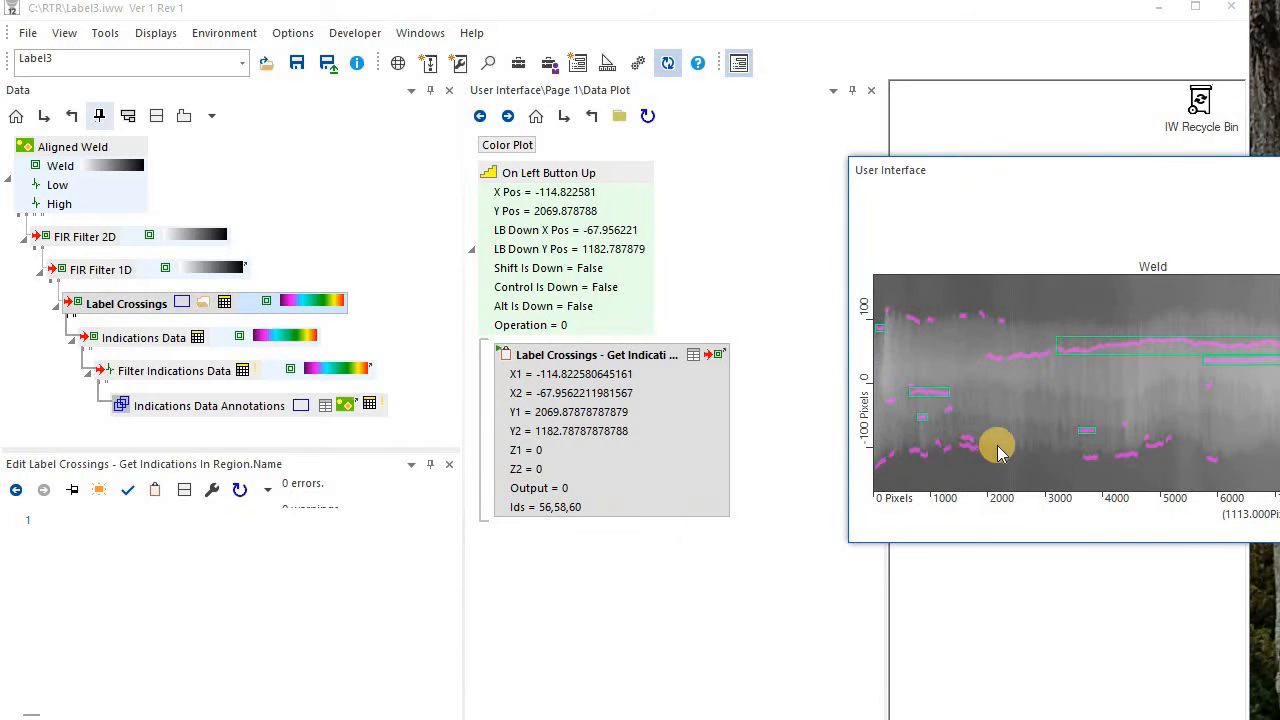
drag(901, 370, 894, 343)
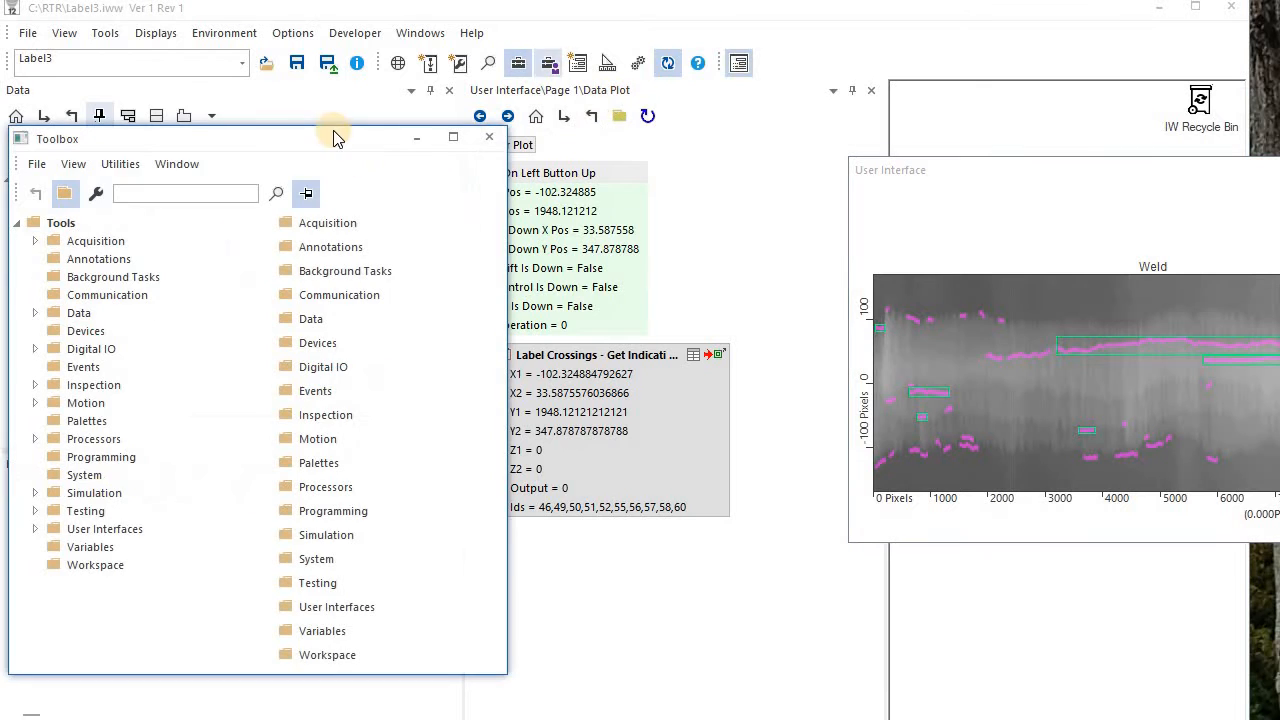
Search the Toolbox for "cond" and add a Conditional Sequence beneath the Get Indications In Region task.
drag(333, 135, 1047, 92)
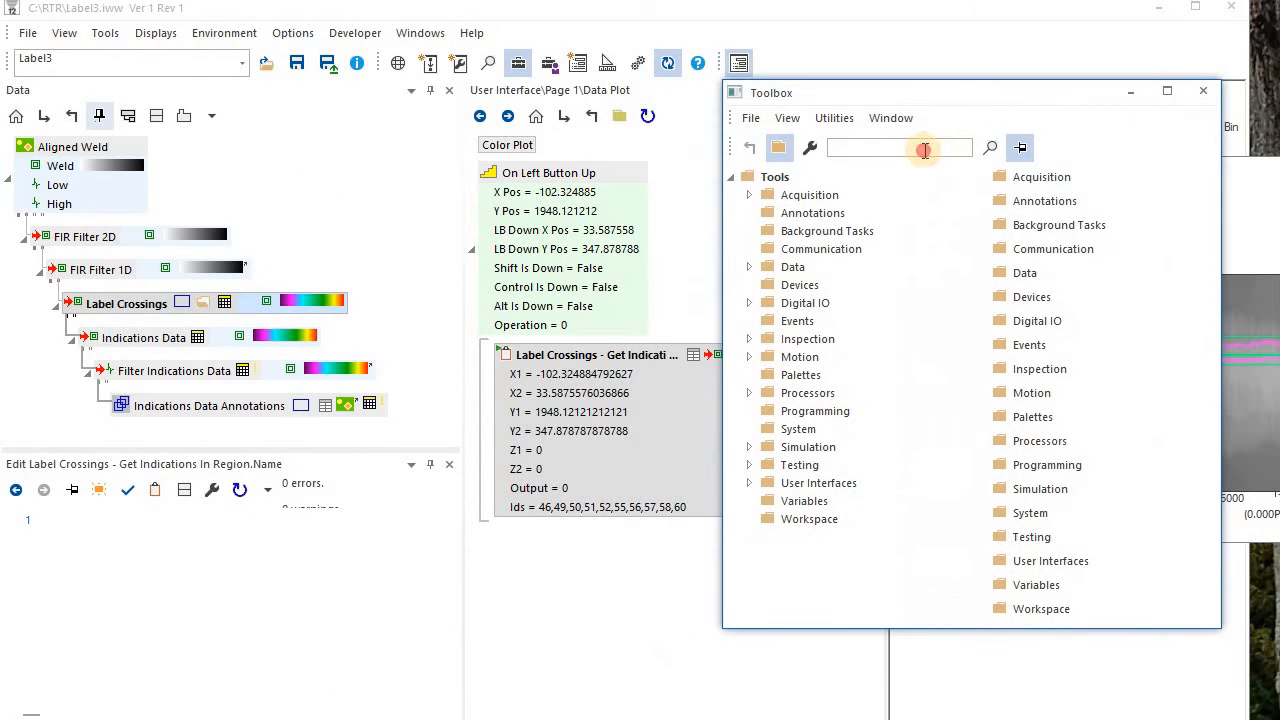
click(926, 153)
text(con)
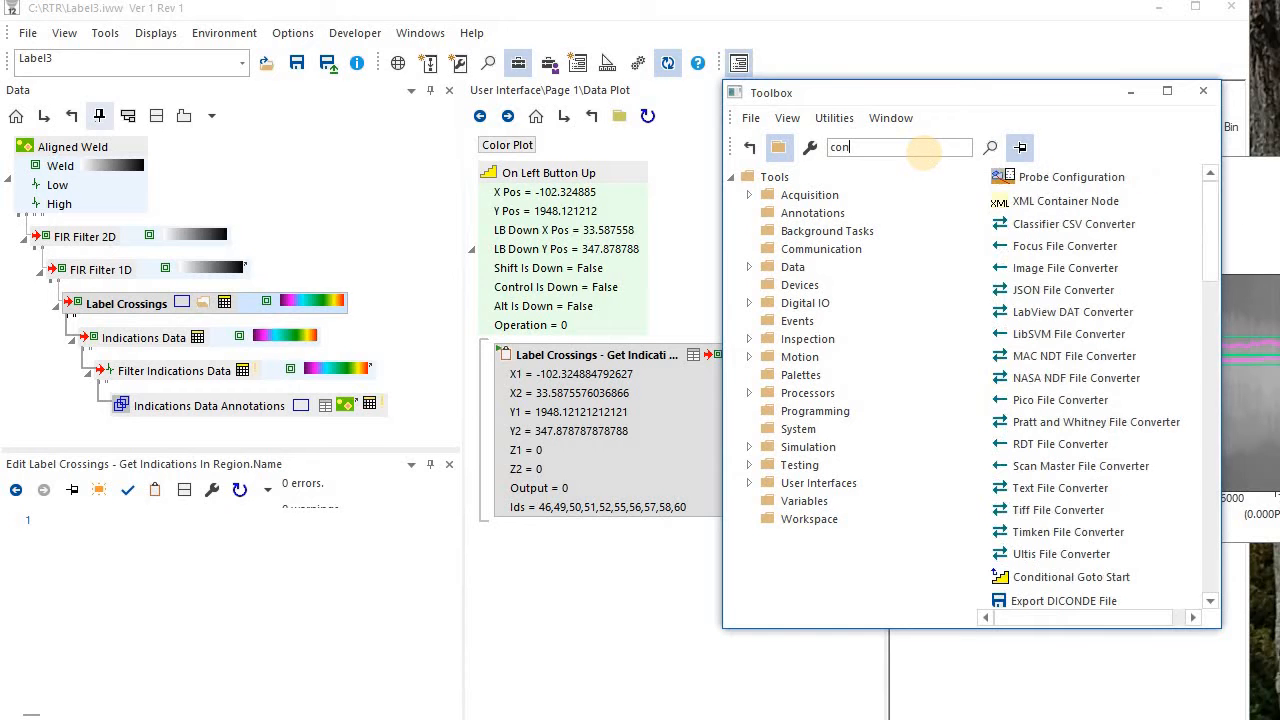
text(d)
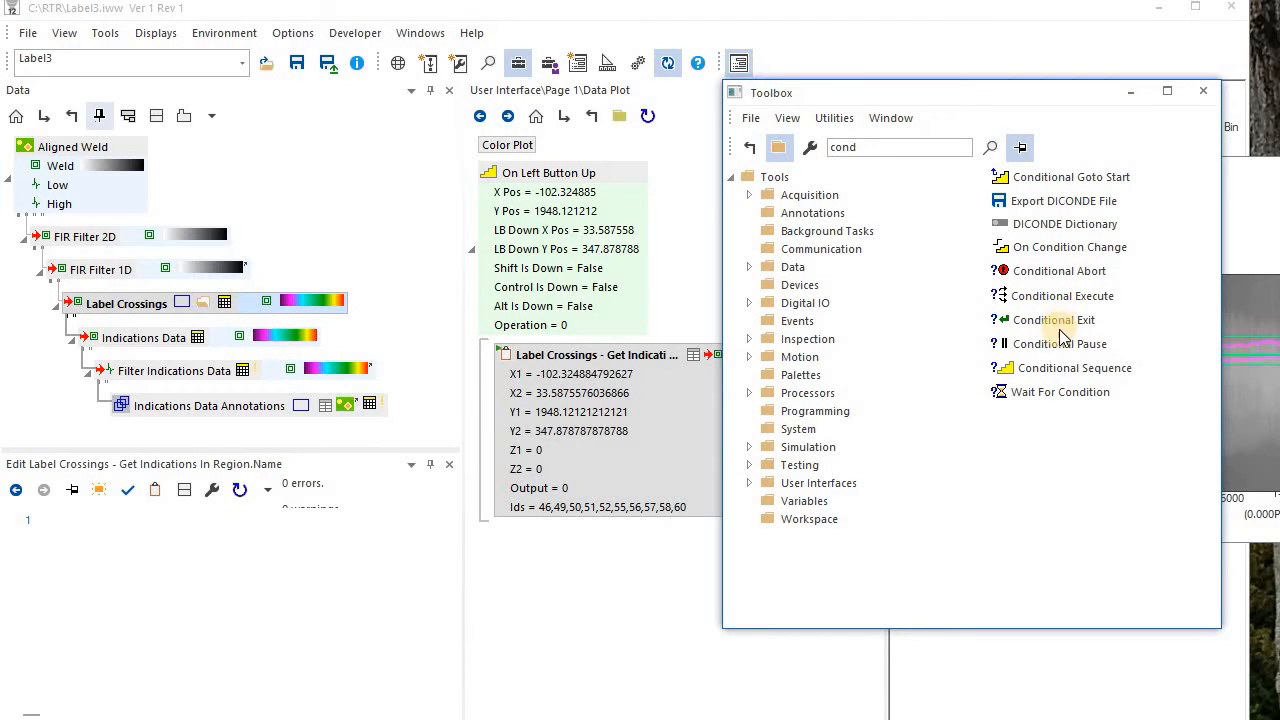
drag(1060, 378, 590, 505)
Set the Conditional Sequence's Condition to =Control Is Down, and close its properties and the Toolbox.
double_click(602, 537)
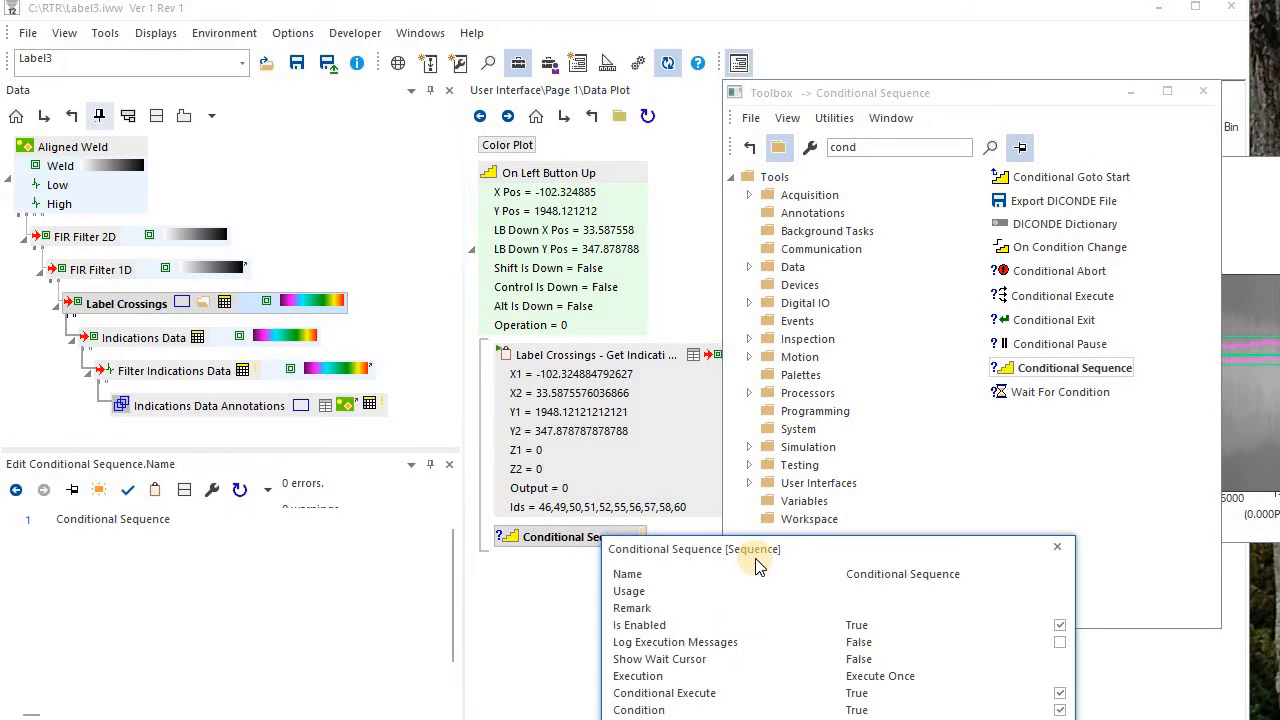
drag(757, 557, 812, 222)
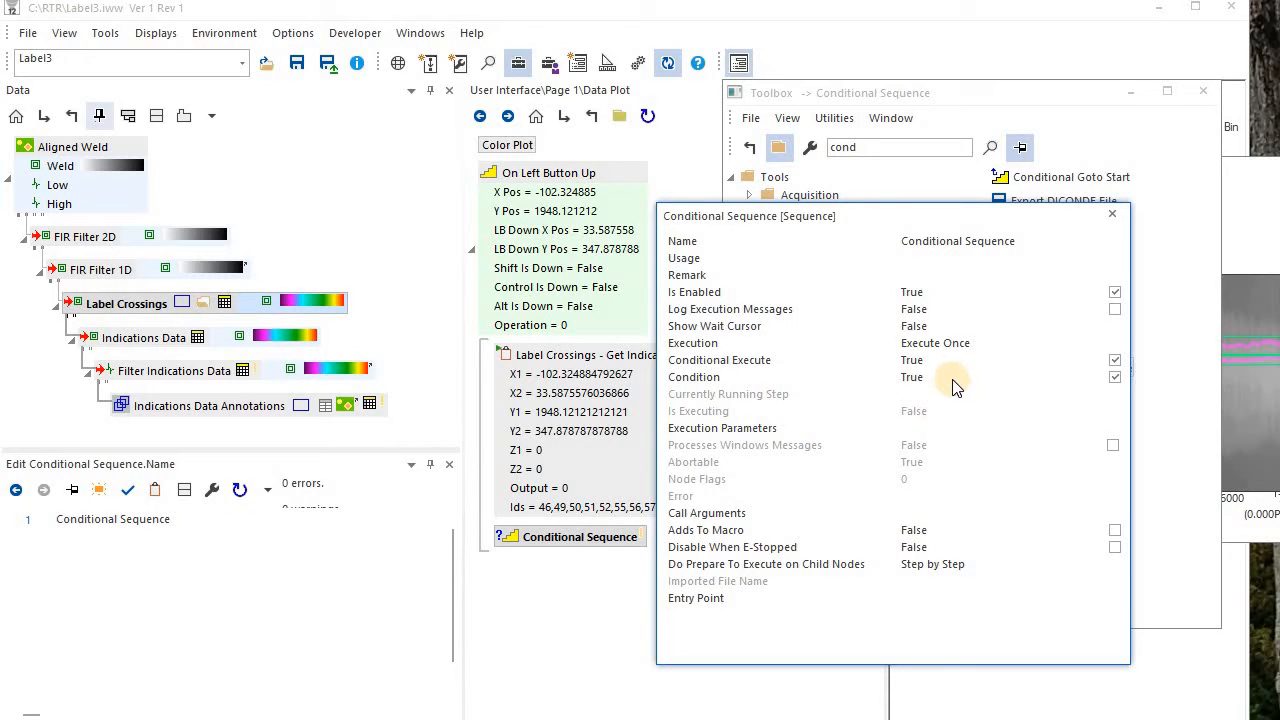
click(815, 380)
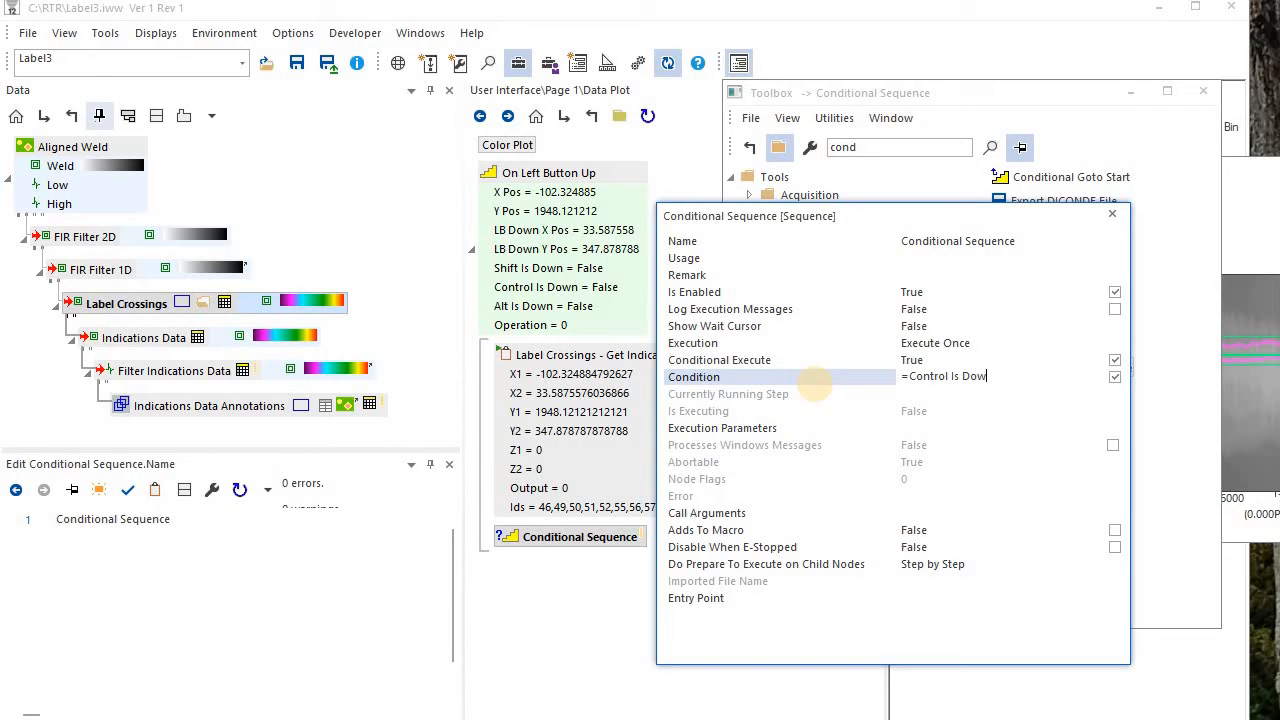
key(Return)
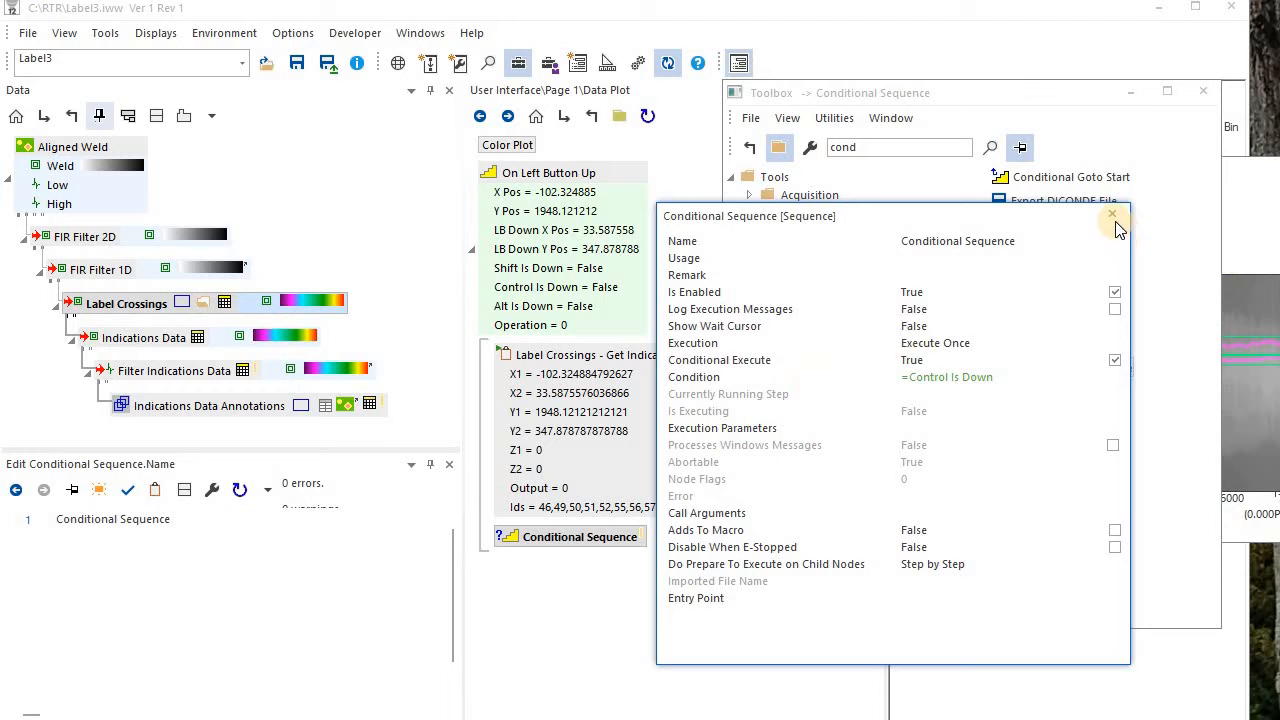
key(Escape)
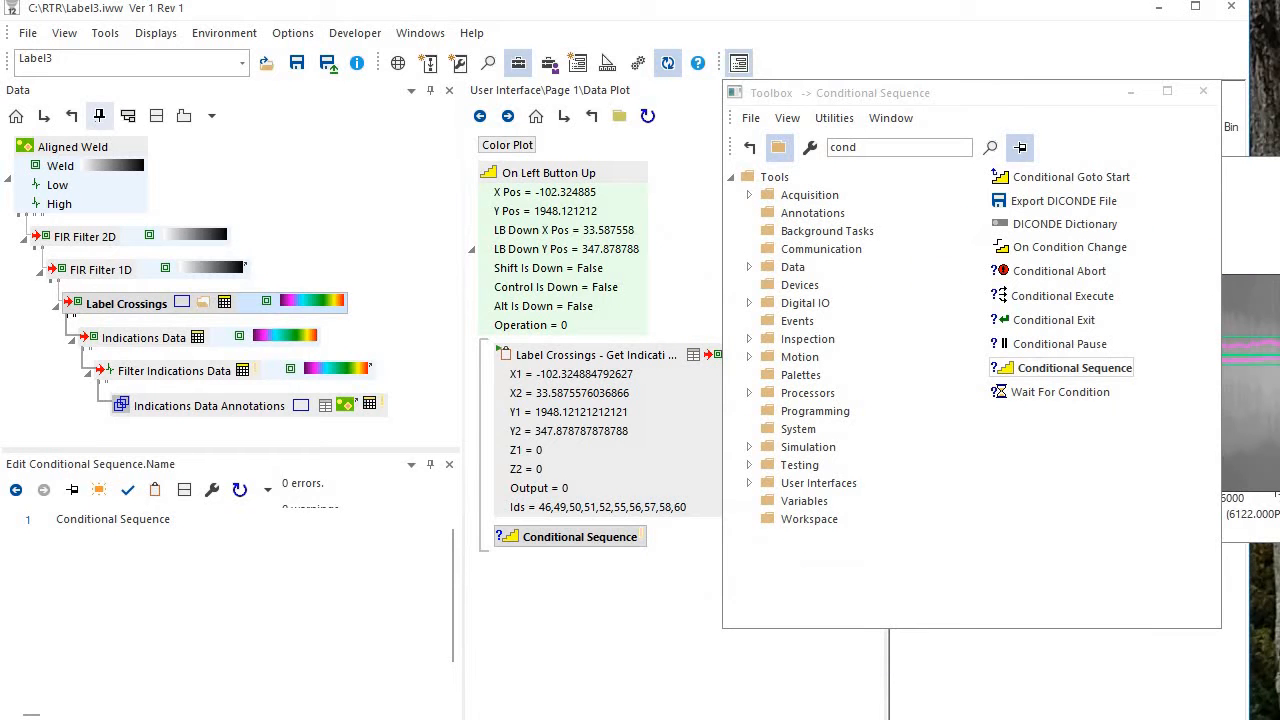
click(1207, 93)
Name the Label Crossings - Get Indications In Region task Get.
double_click(650, 355)
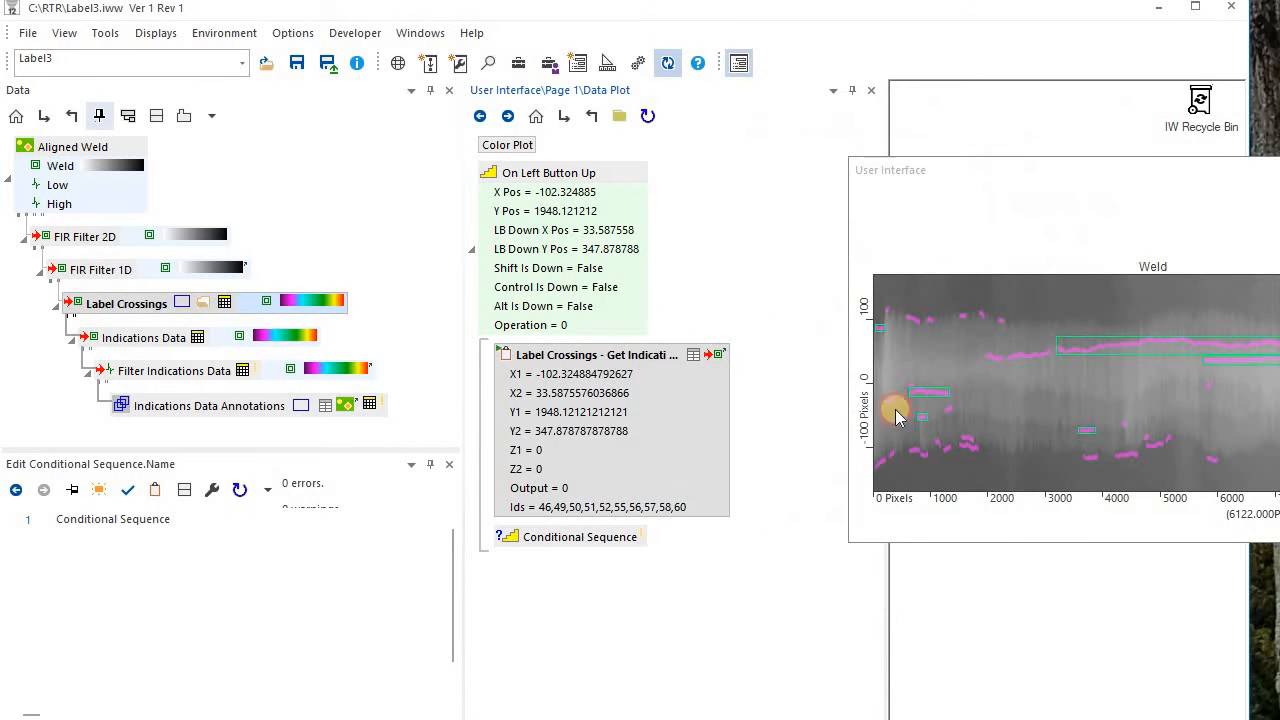
click(926, 414)
text(Get)
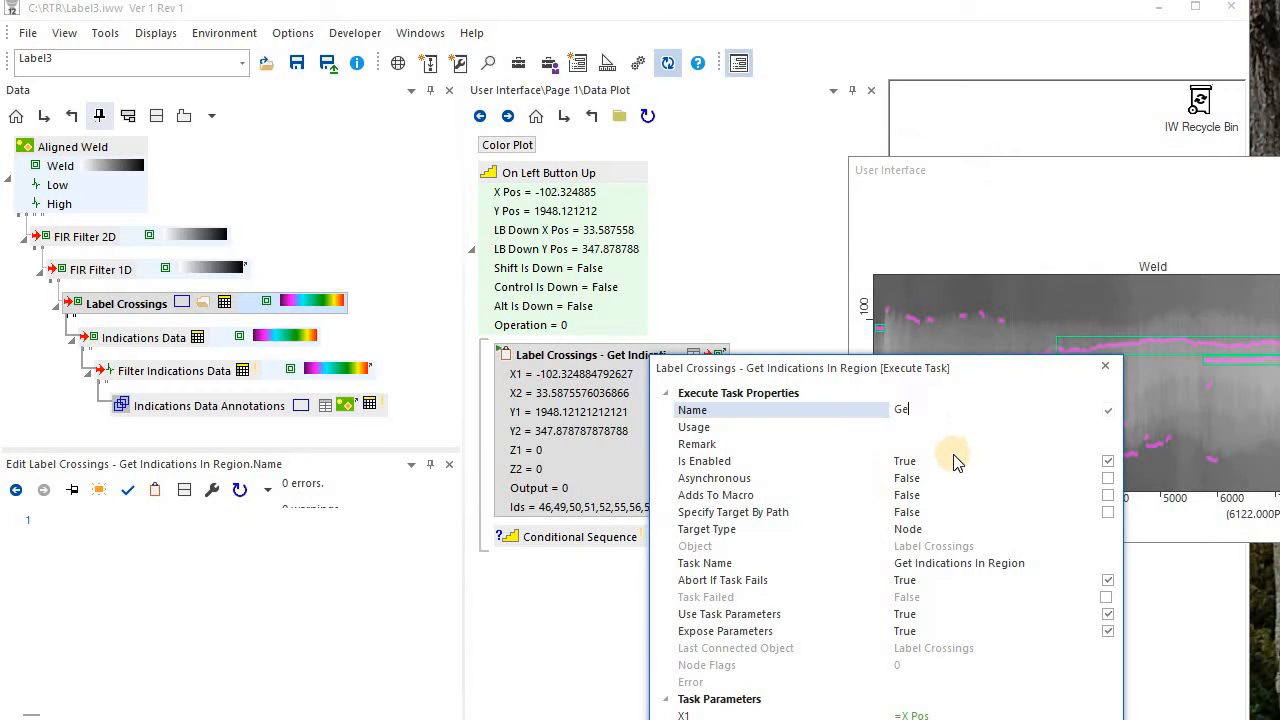
click(798, 466)
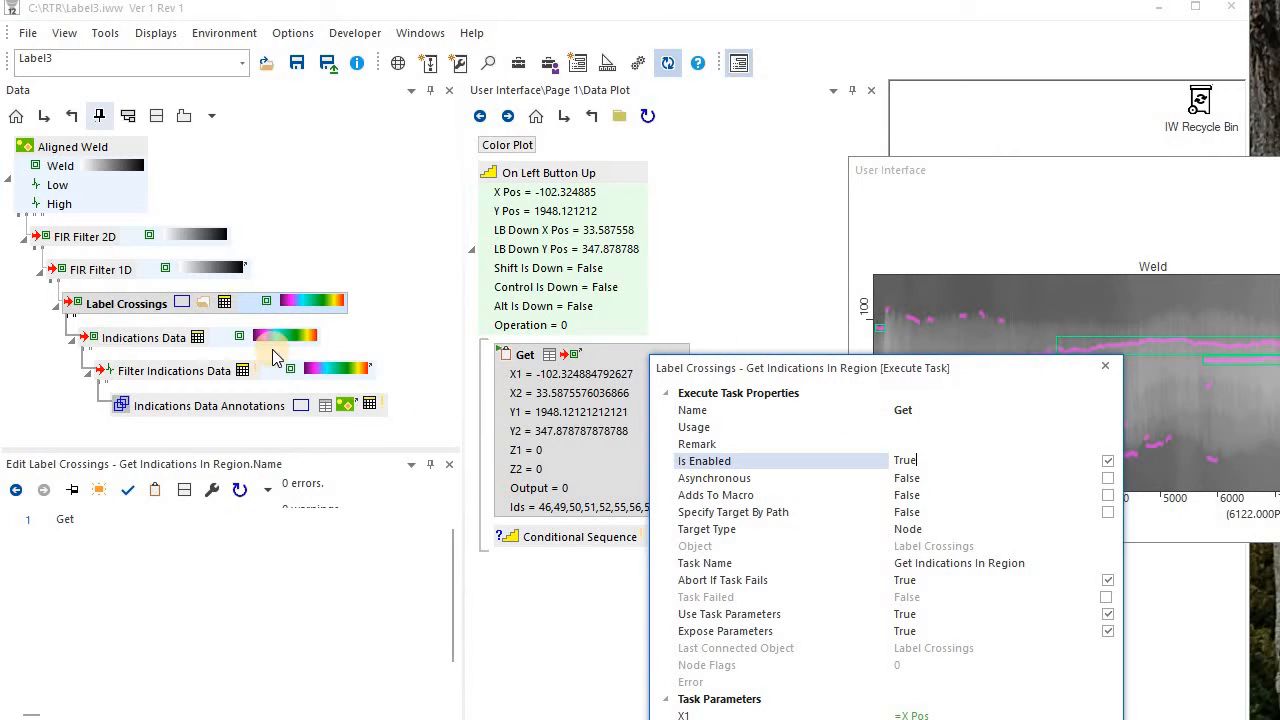
Add the Indications Data developer tool Set Value To Indications By Ids inside the Conditional Sequence and show its properties.
right_click(95, 345)
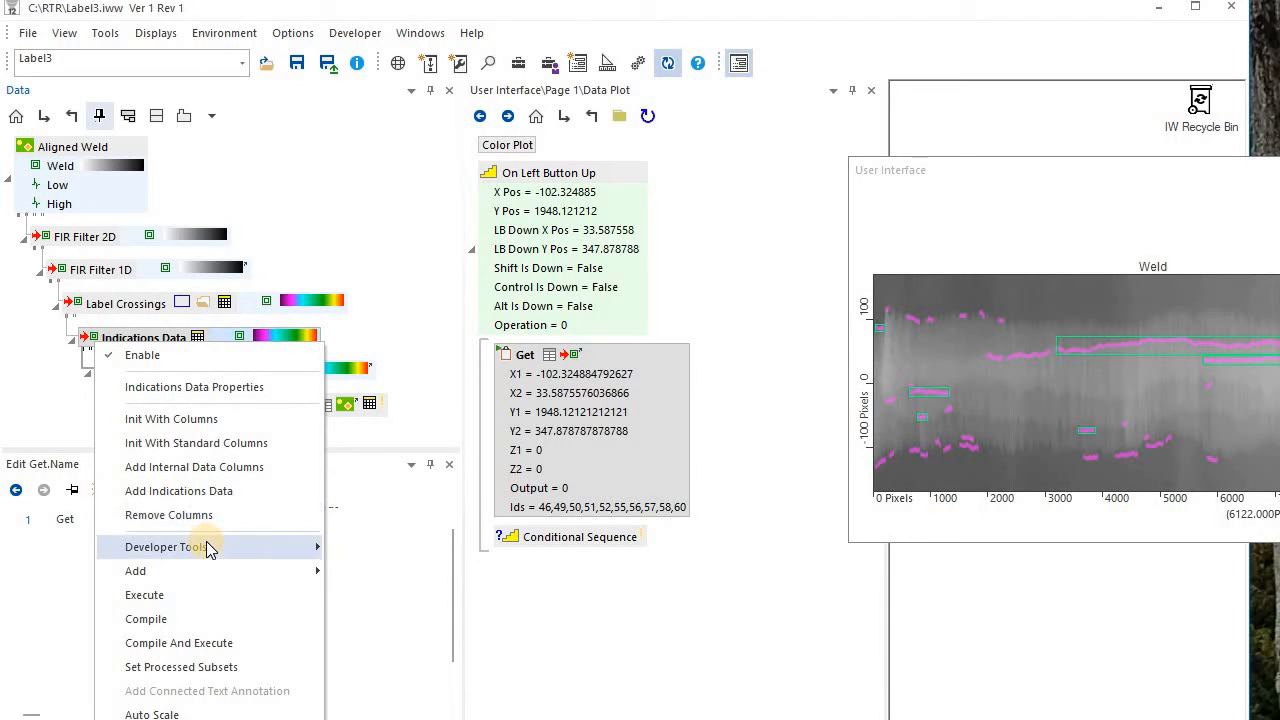
mouse_move(310, 540)
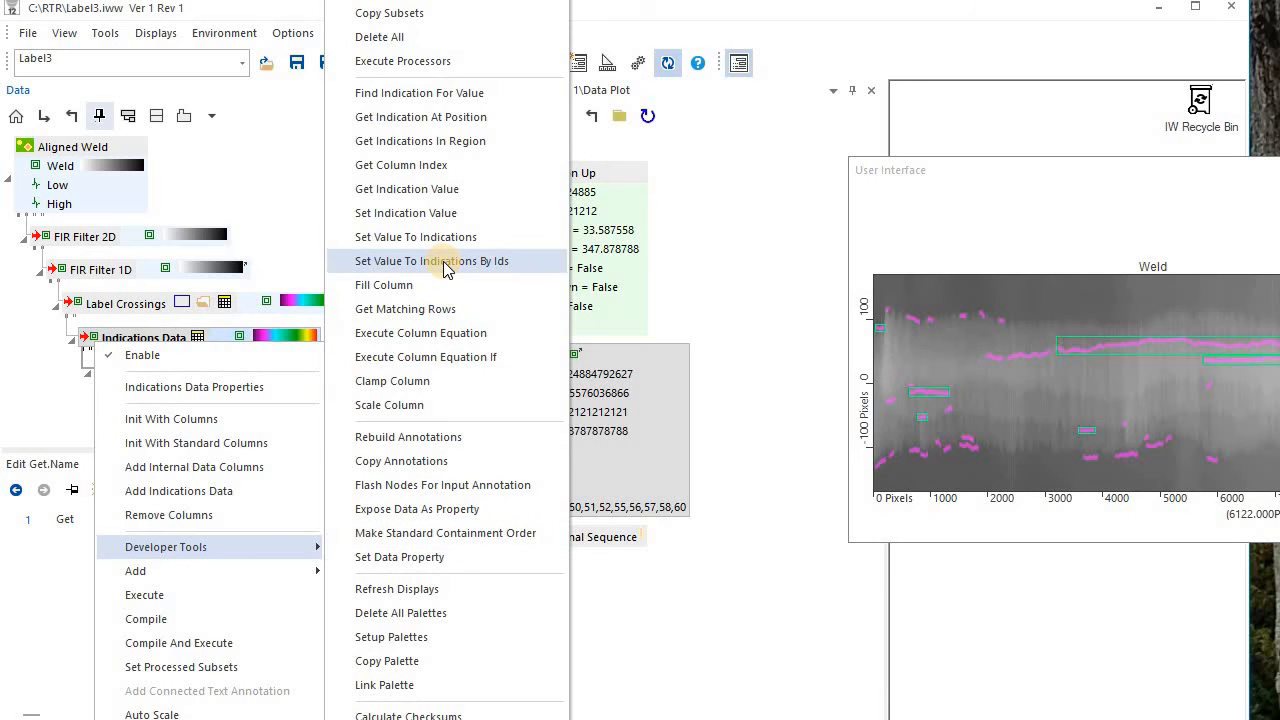
drag(443, 262, 612, 554)
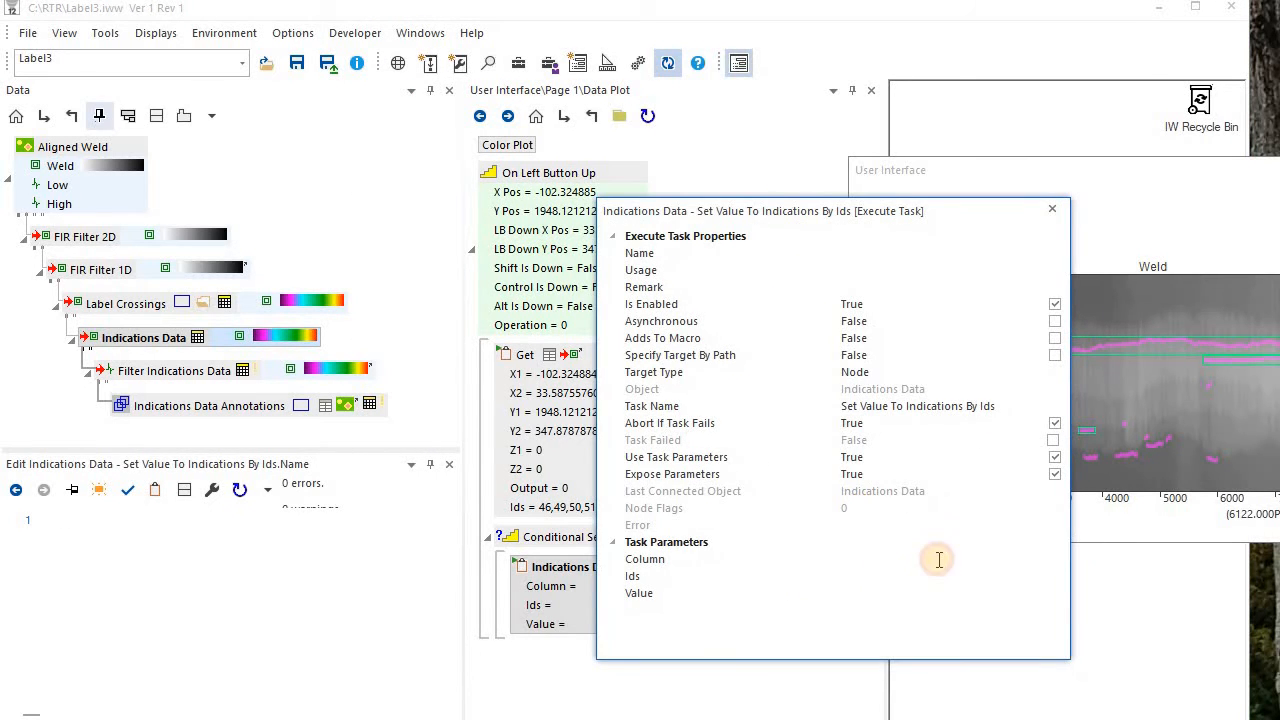
Set the task's Column to Selected, Ids to =Get.Ids and Value to 1, and close its properties.
click(940, 559)
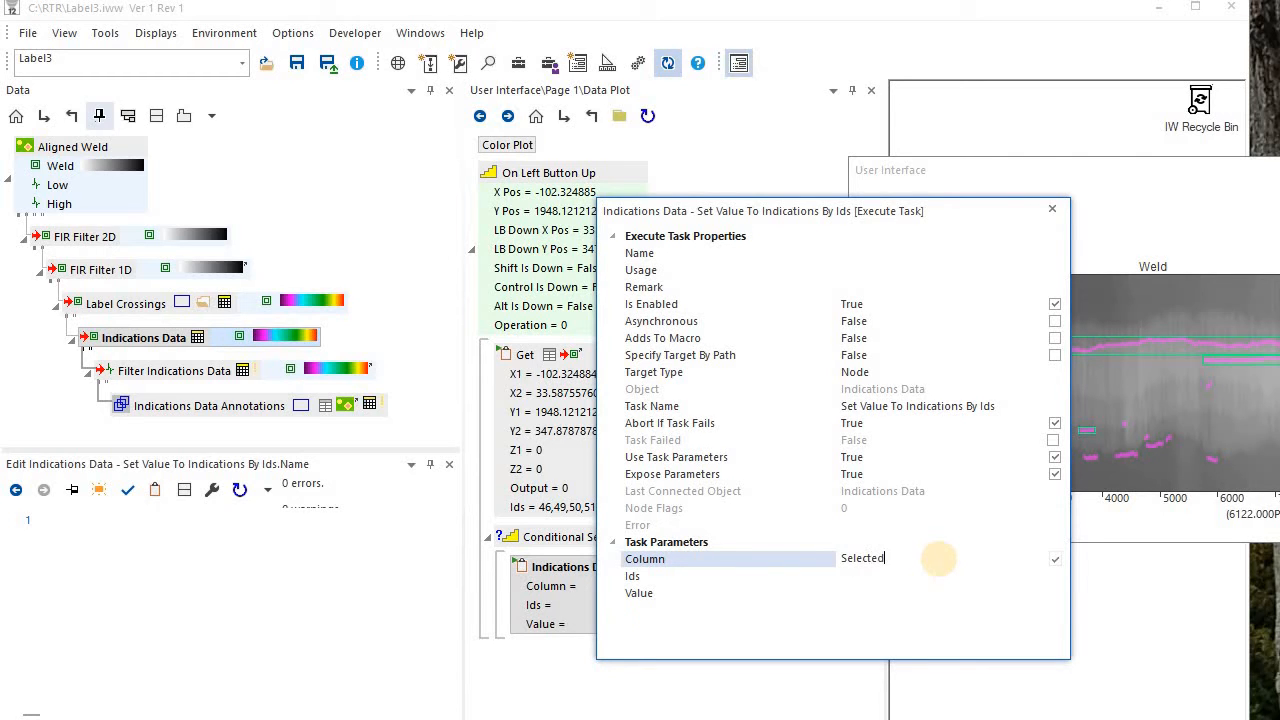
click(895, 577)
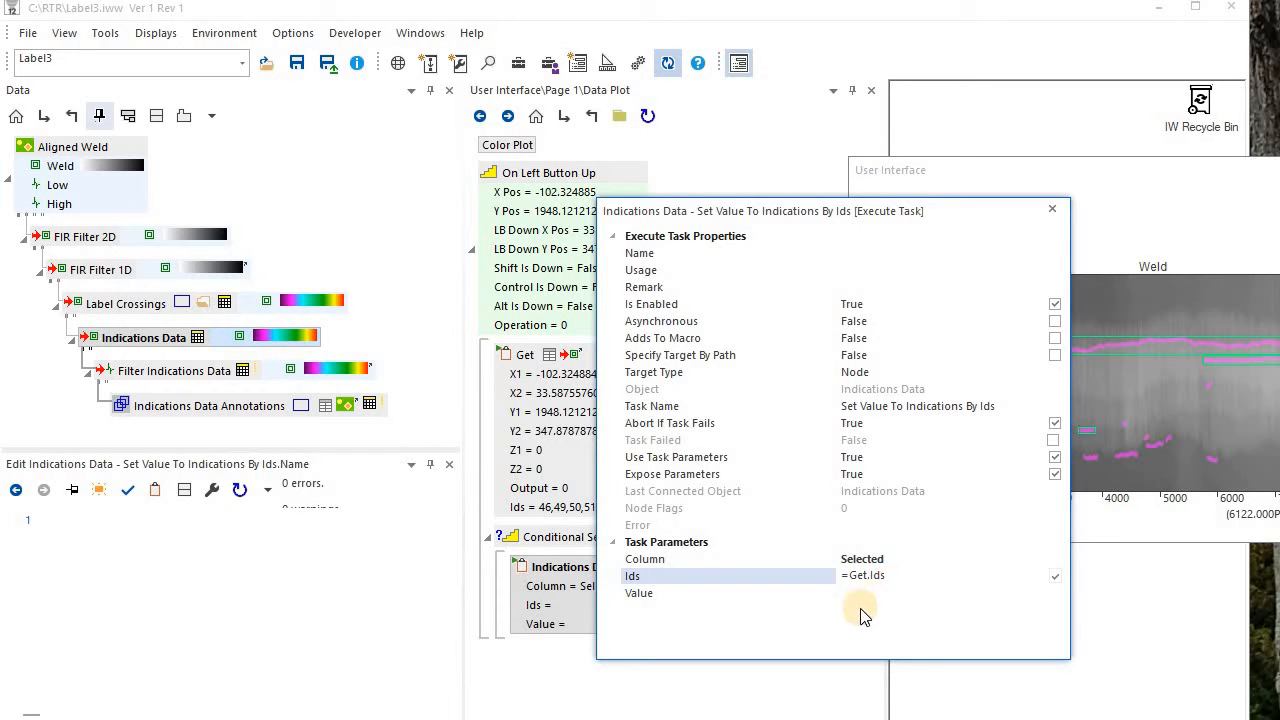
click(933, 595)
text(1)
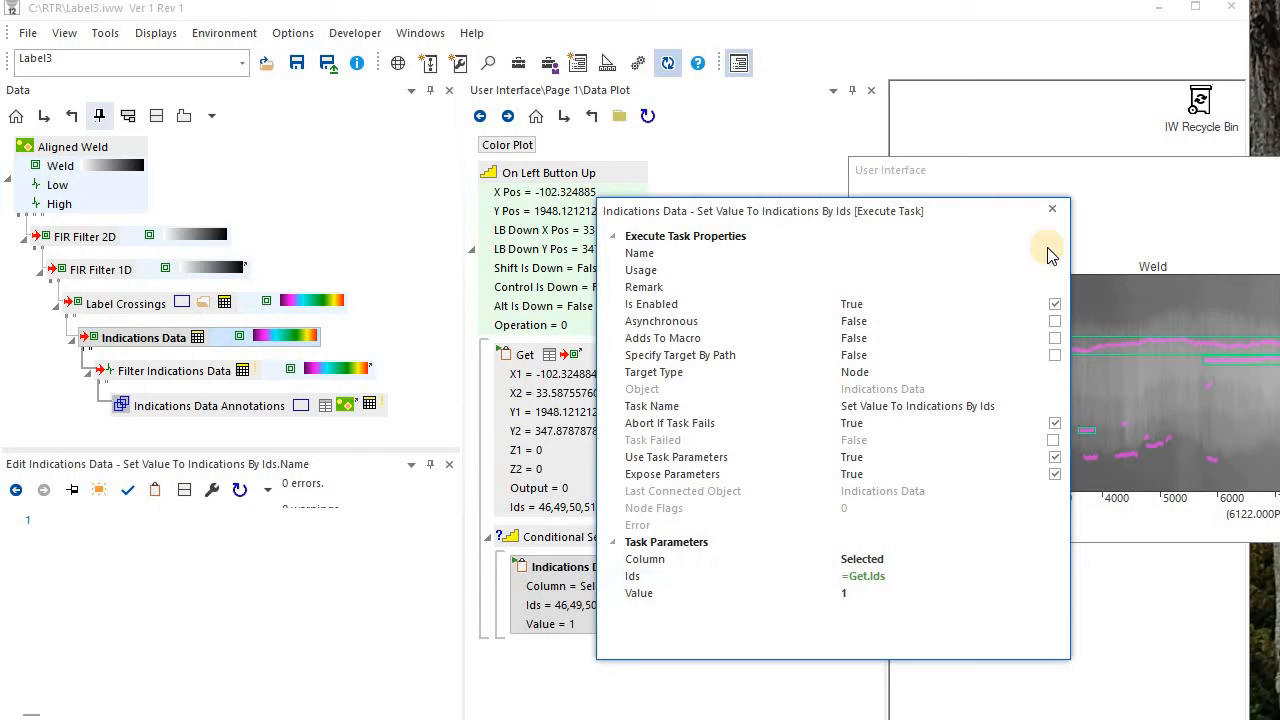
click(1052, 209)
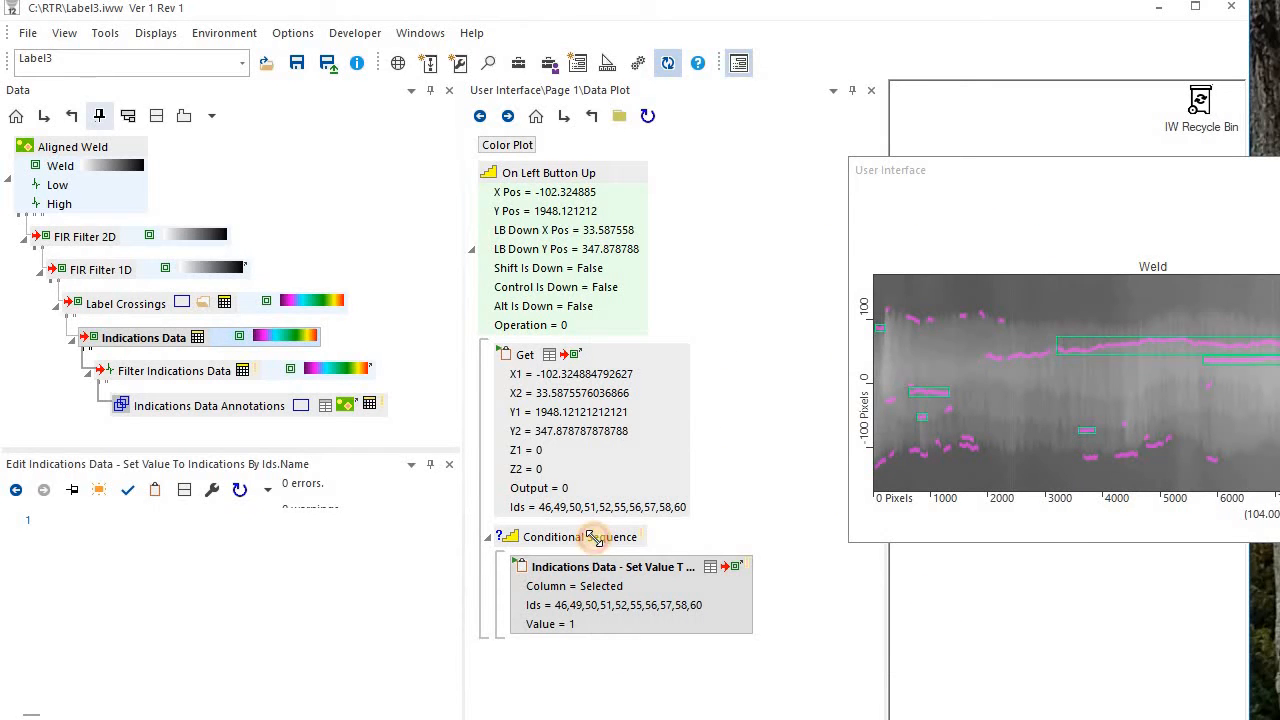
Duplicate the Conditional Sequence with its contents within the On Left Button Up event.
double_click(552, 540)
click(580, 60)
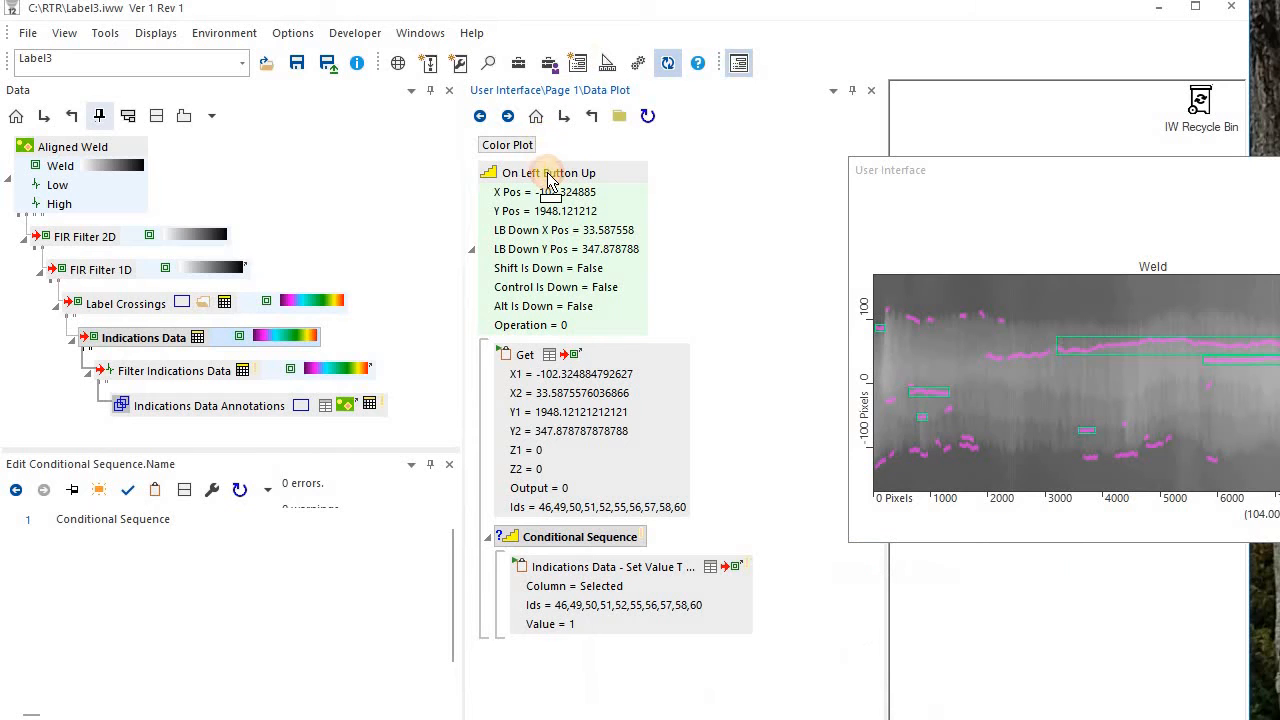
click(548, 174)
drag(548, 174, 548, 174)
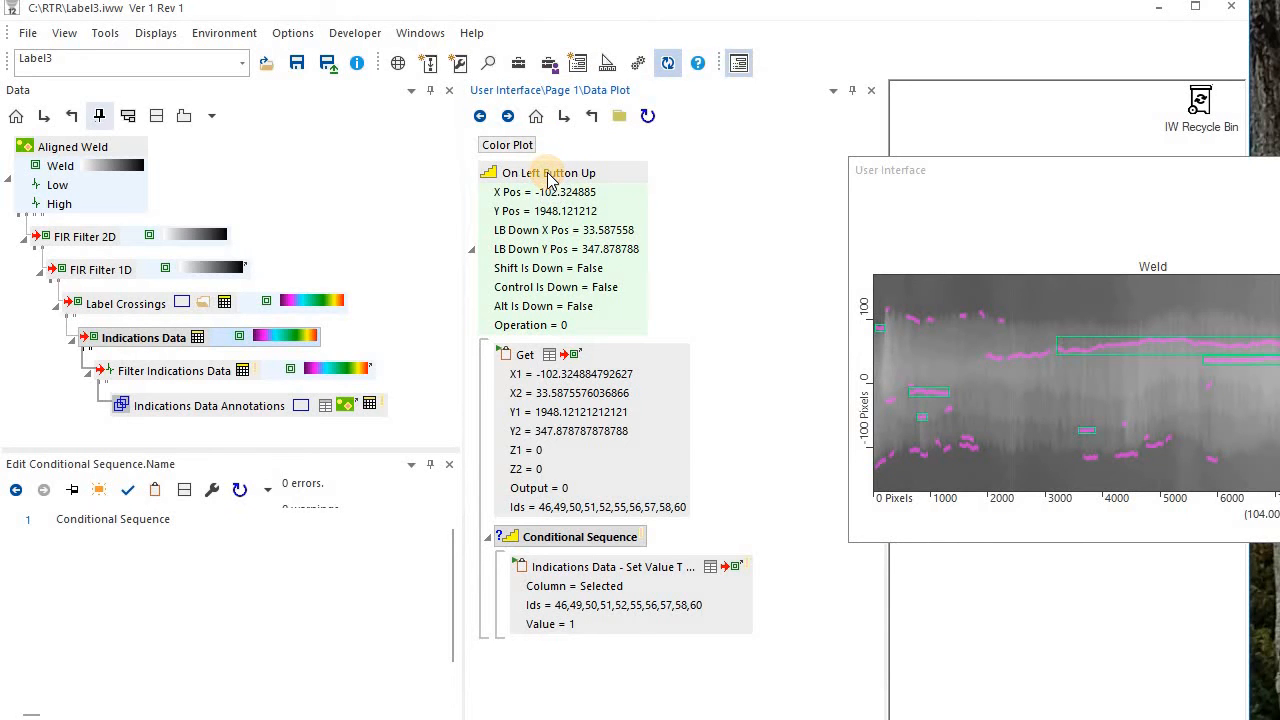
Rename the first Conditional Sequence as Sel and its duplicate as Desel.
double_click(601, 536)
click(760, 574)
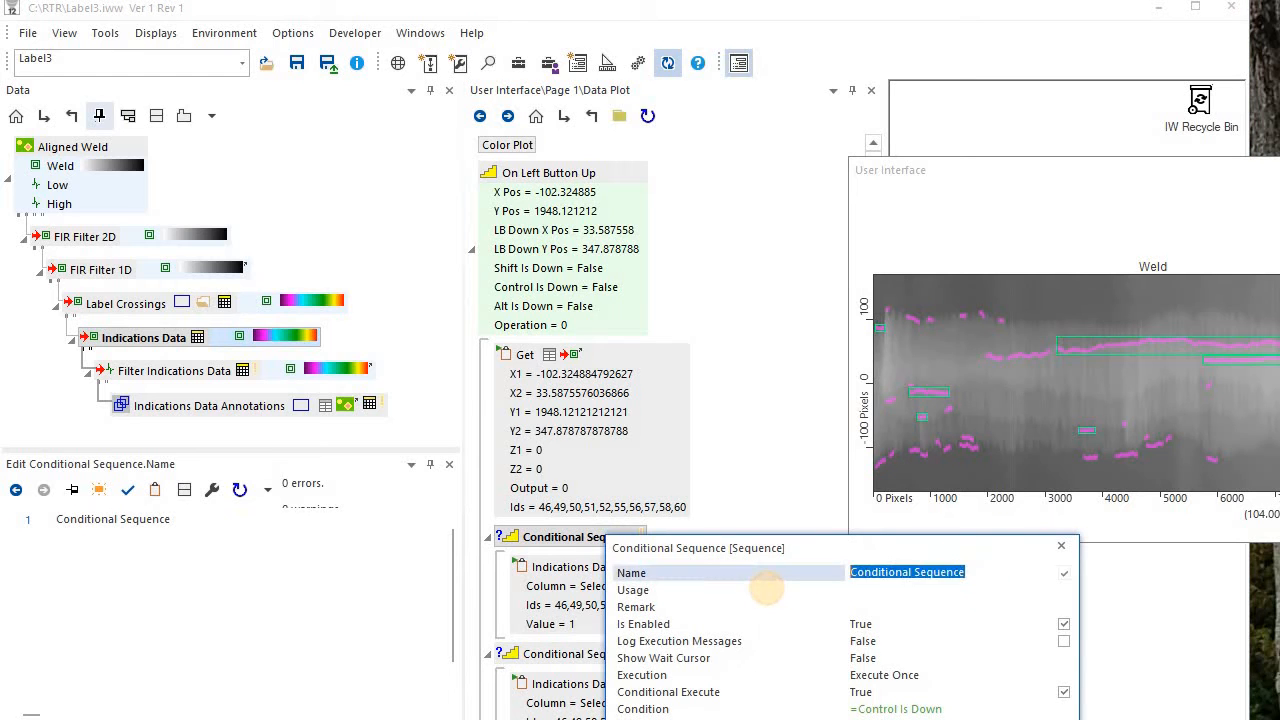
text(Sel)
key(Return)
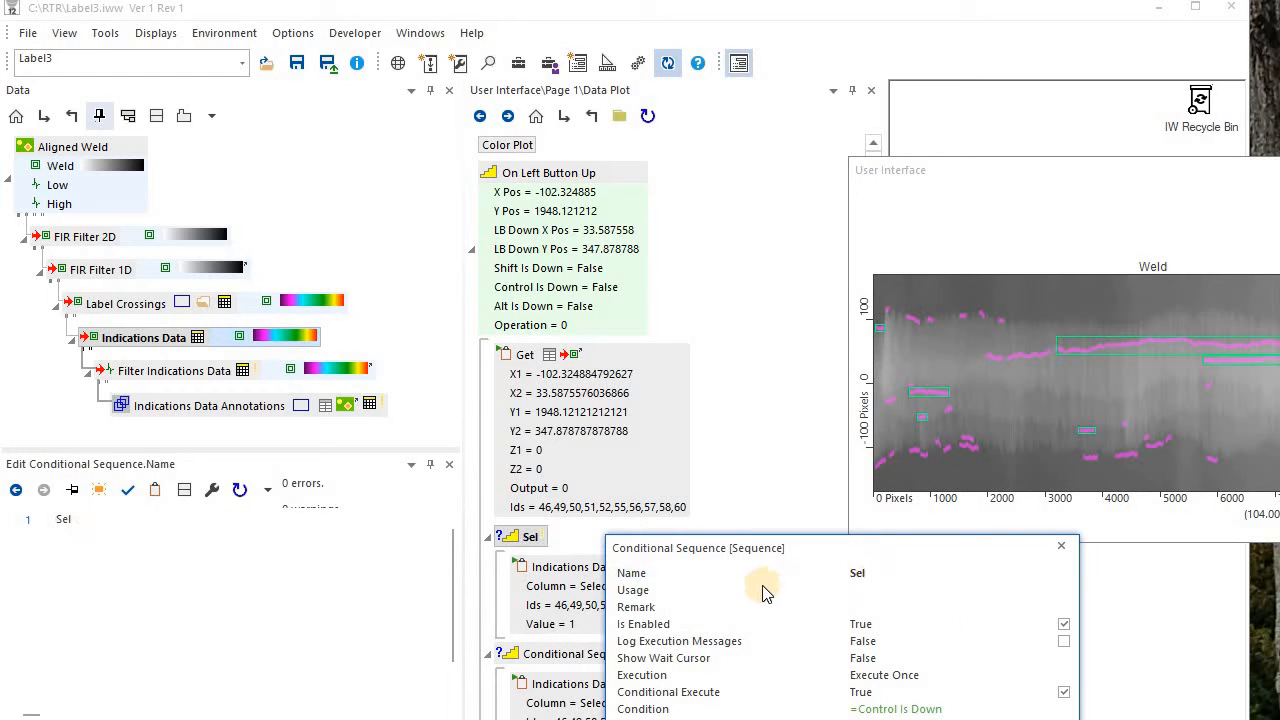
double_click(583, 655)
click(771, 591)
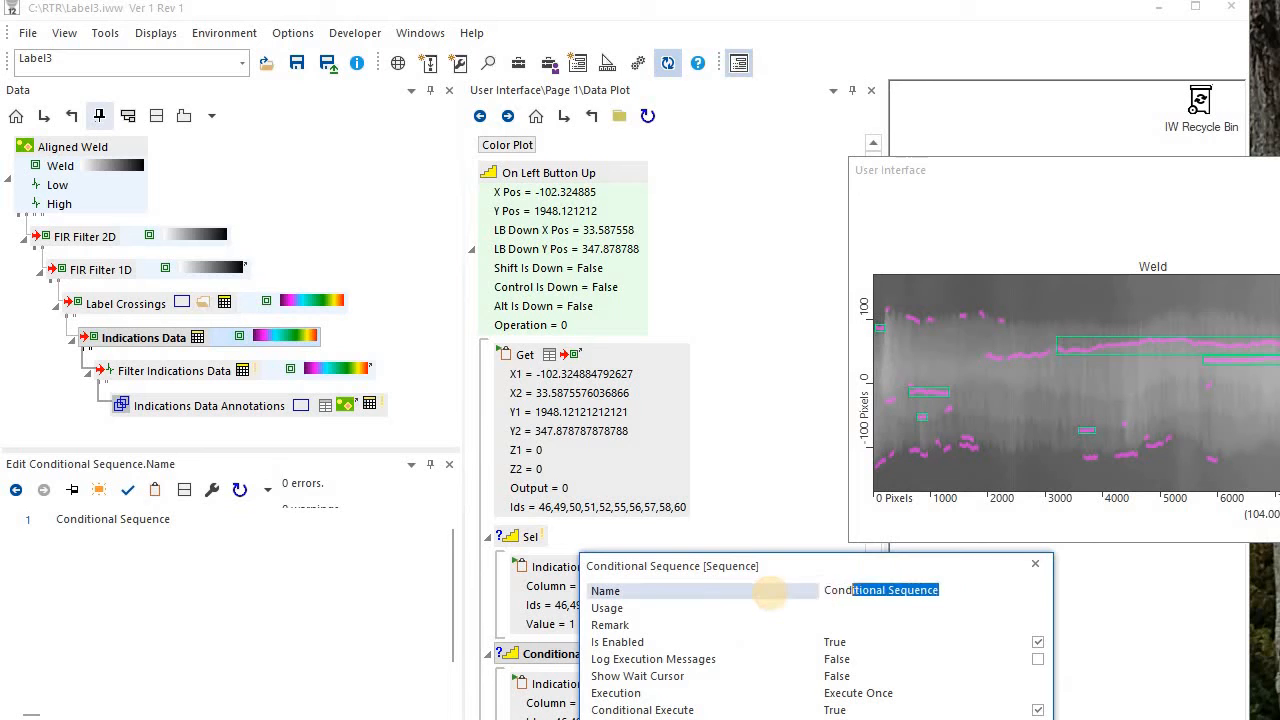
text(Desel)
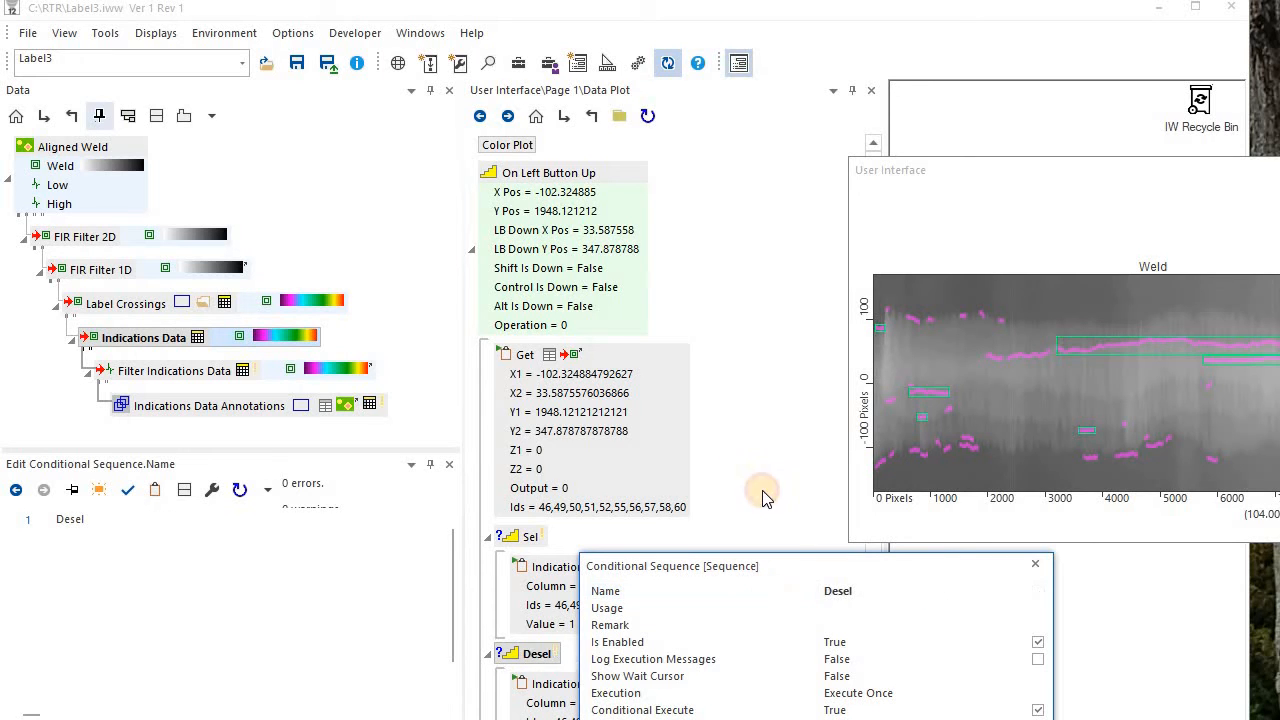
key(Return)
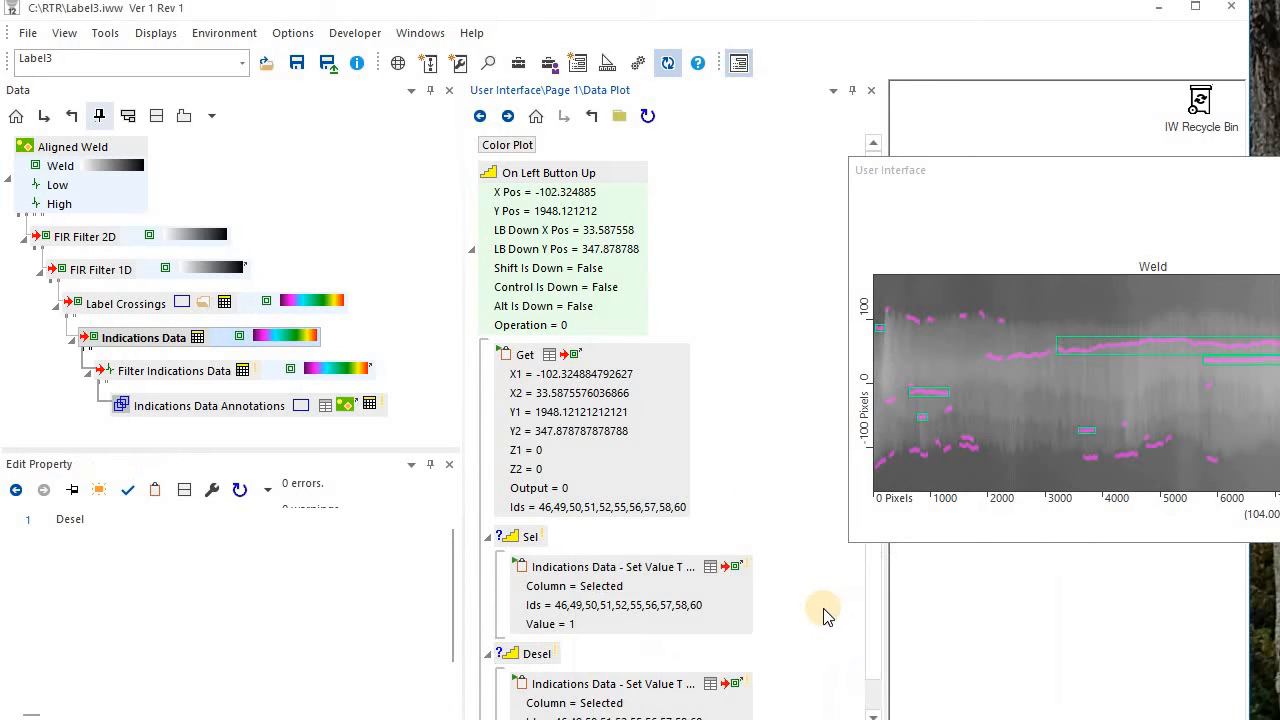
Set the Value parameter of the Set Value To Indications By Ids task inside Desel to -1.
scroll(797, 663, down, 1)
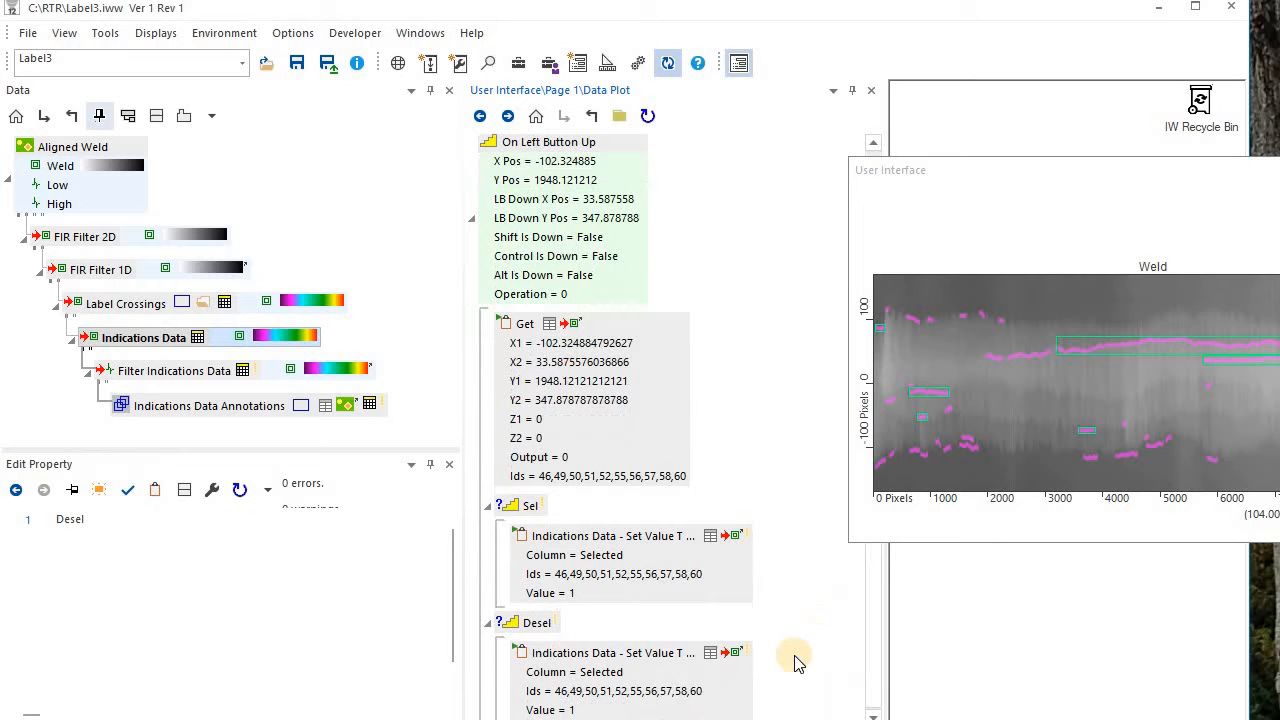
double_click(636, 655)
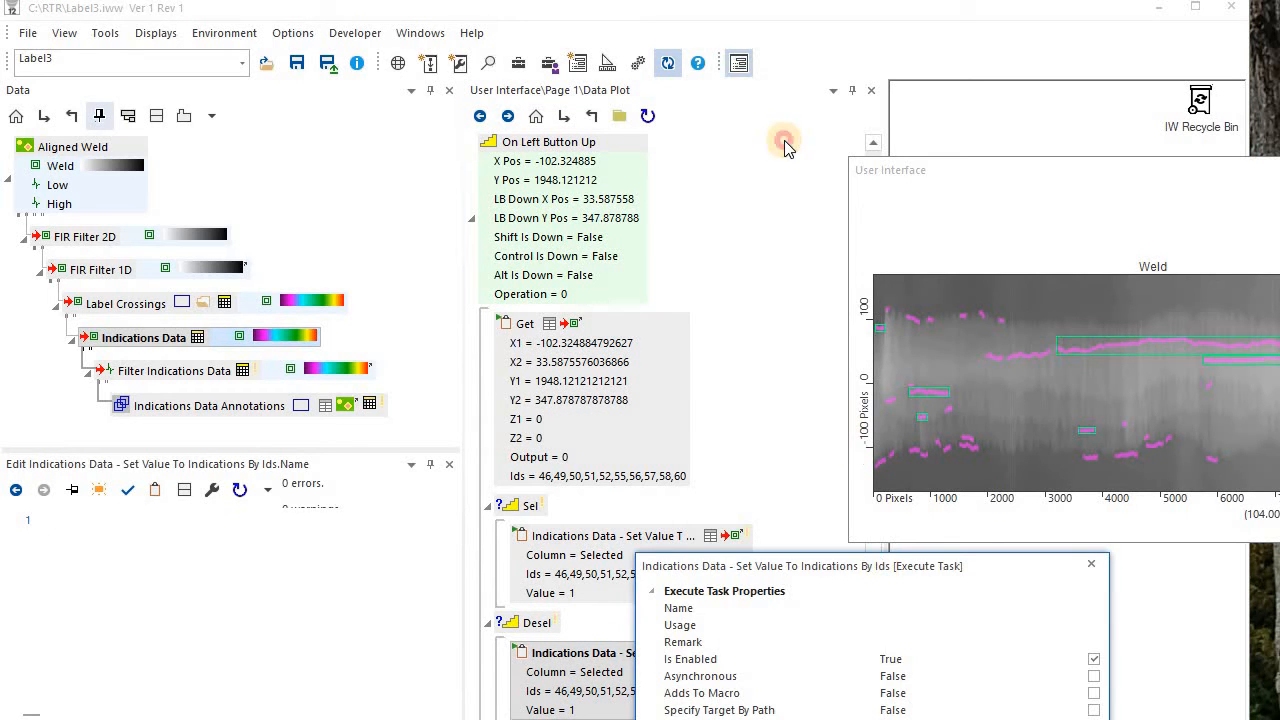
click(699, 527)
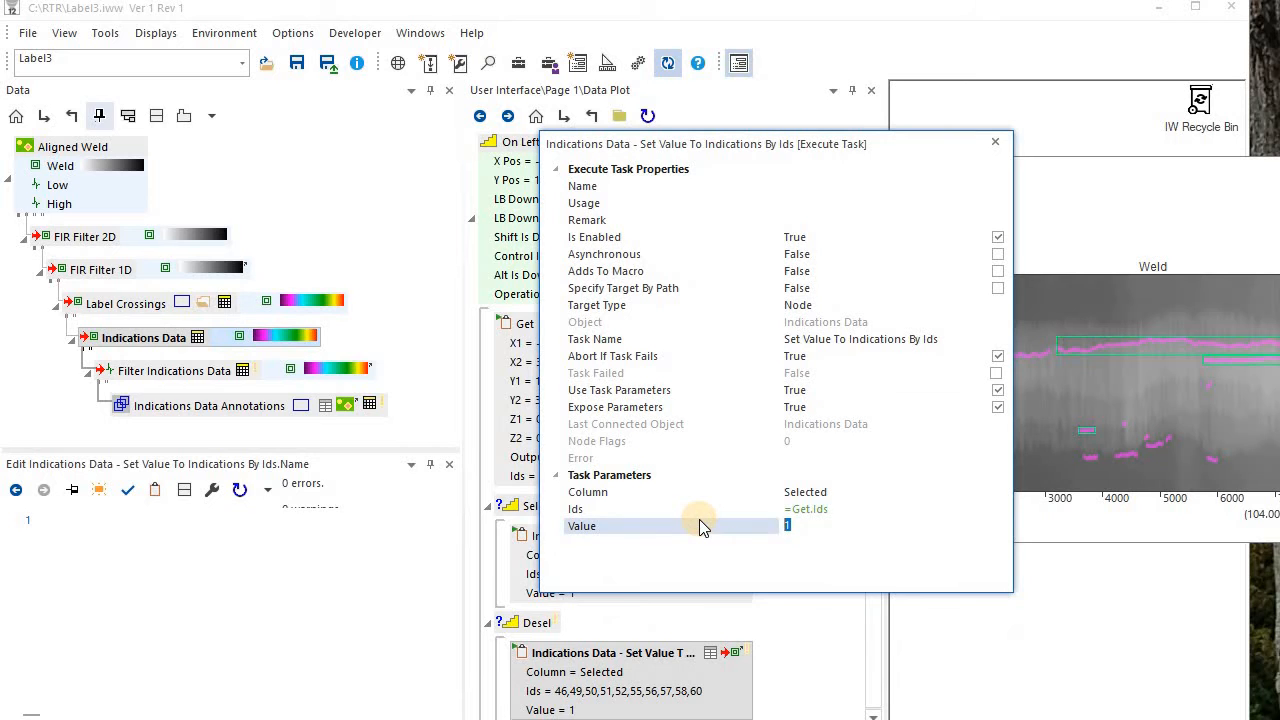
text(-1)
key(Return)
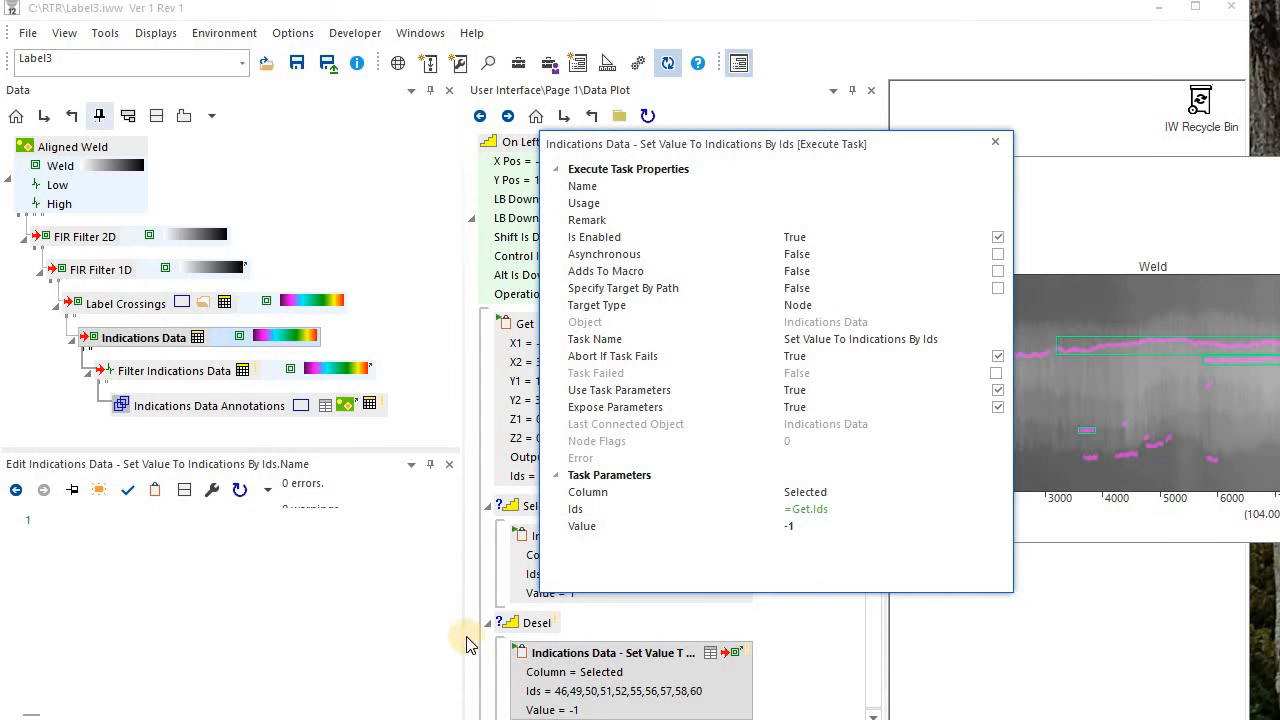
Set the Condition of the Desel sequence to =Alt Is Down and close its properties.
double_click(520, 630)
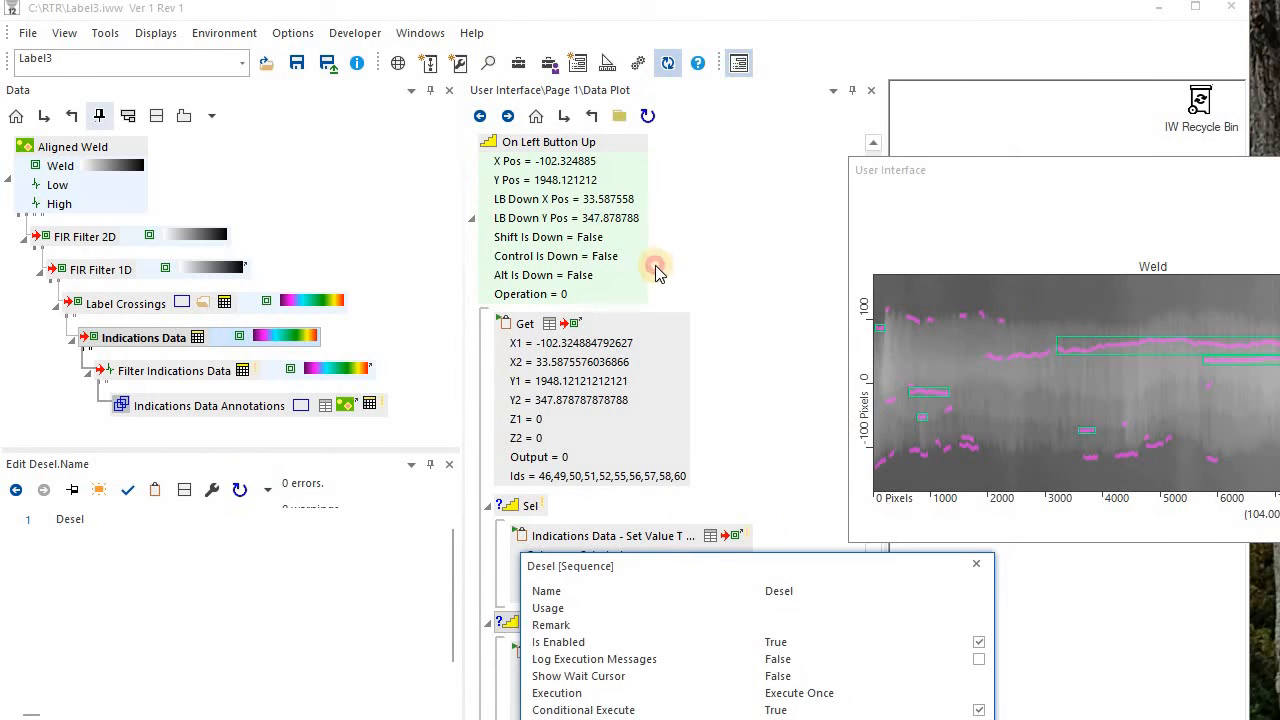
click(772, 400)
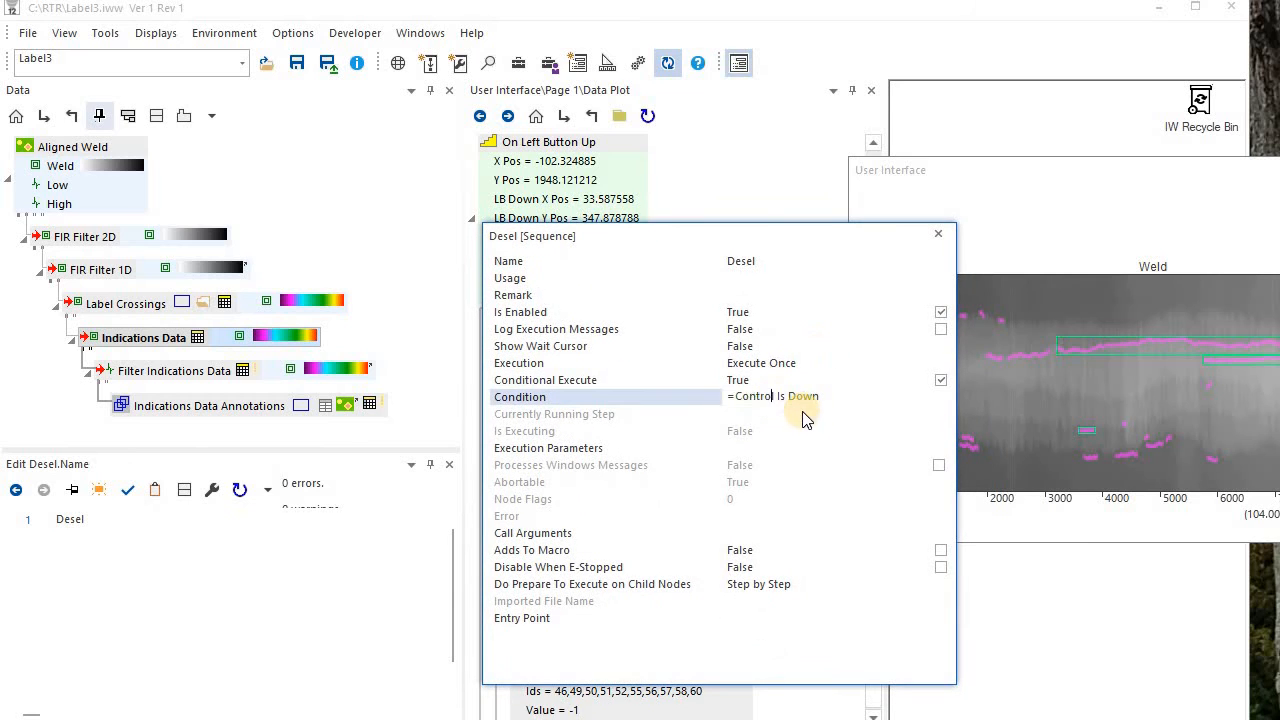
double_click(750, 395)
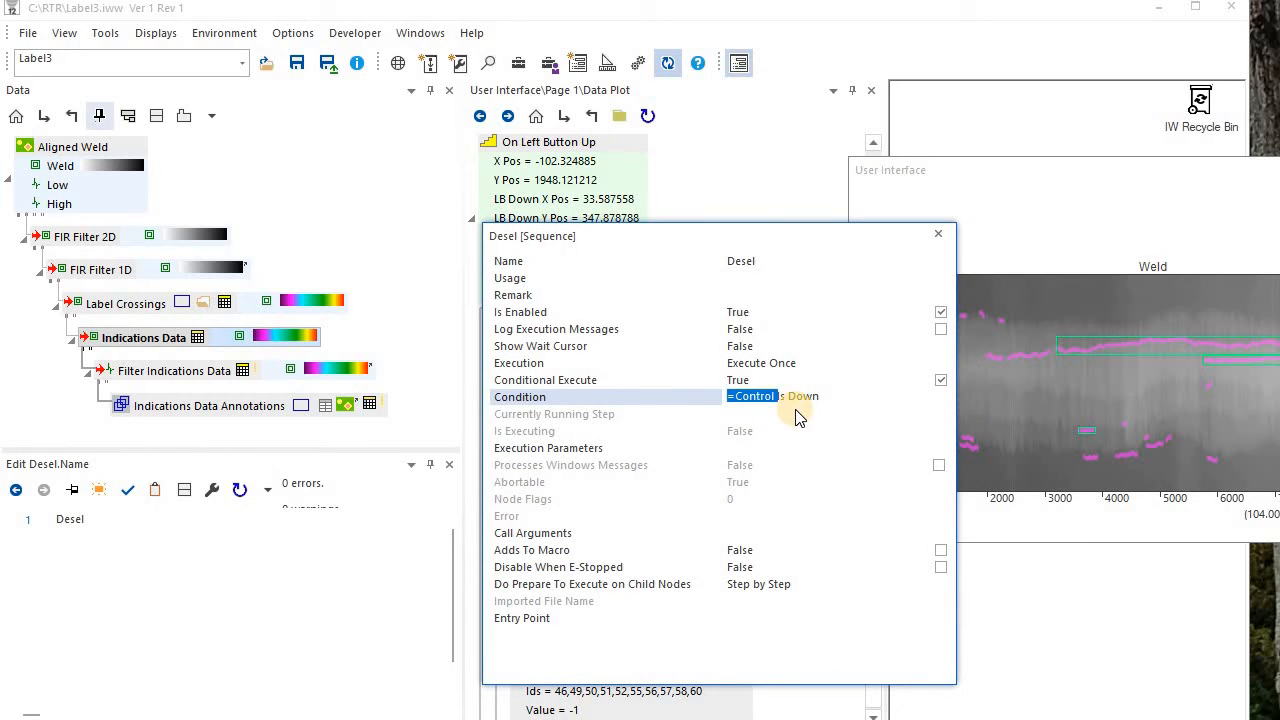
text(=)
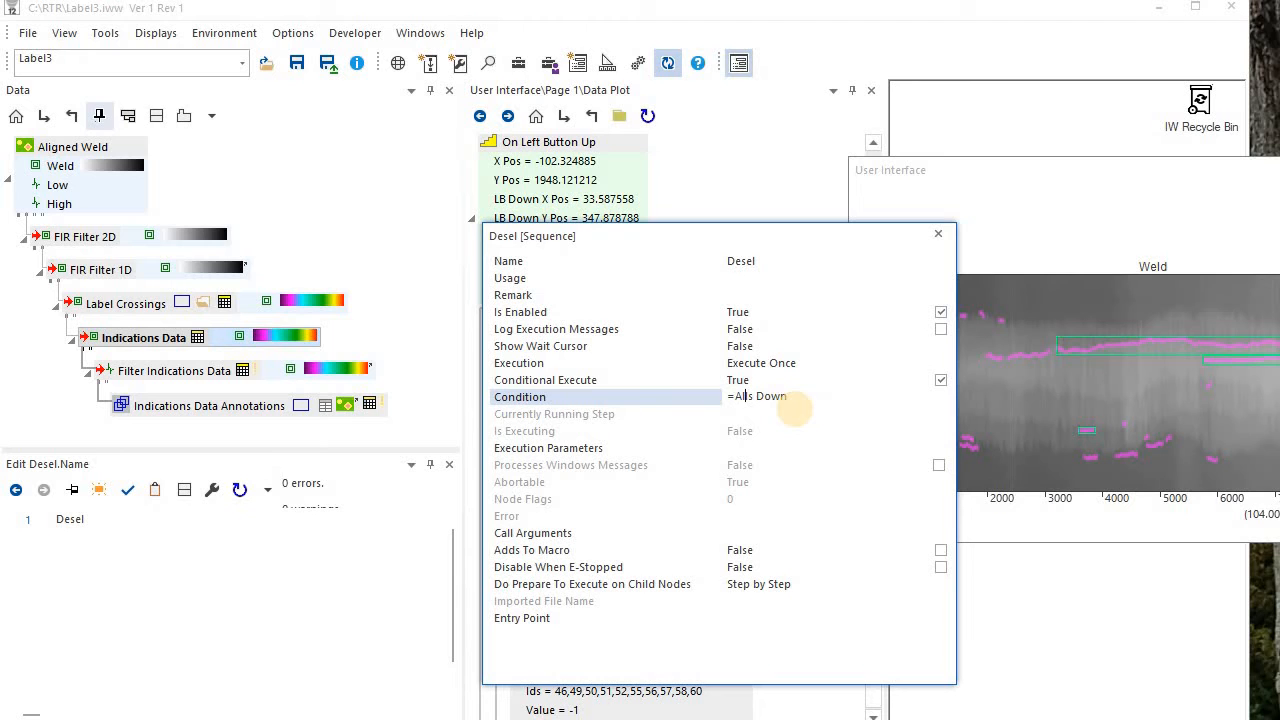
click(938, 234)
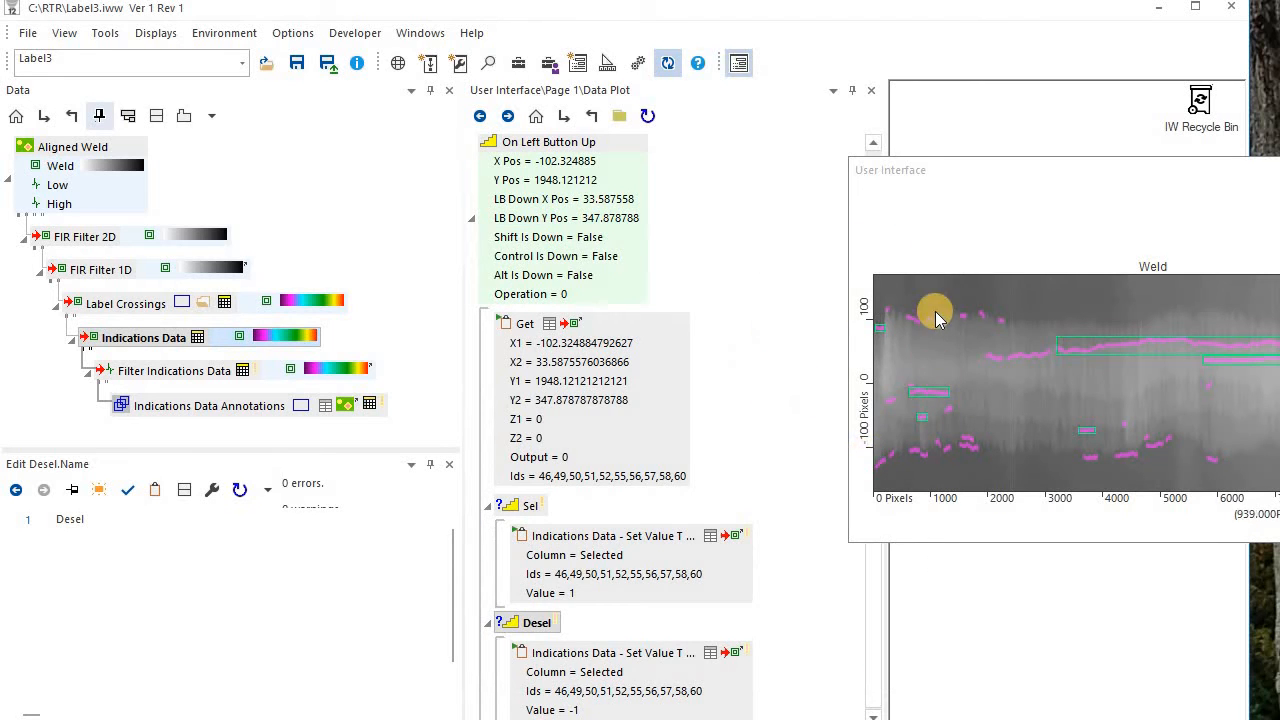
Try selecting a region over the upper indications in the Weld plot under the Control Is Down condition, and open the Indications Data table.
click(980, 322)
drag(980, 319, 1012, 334)
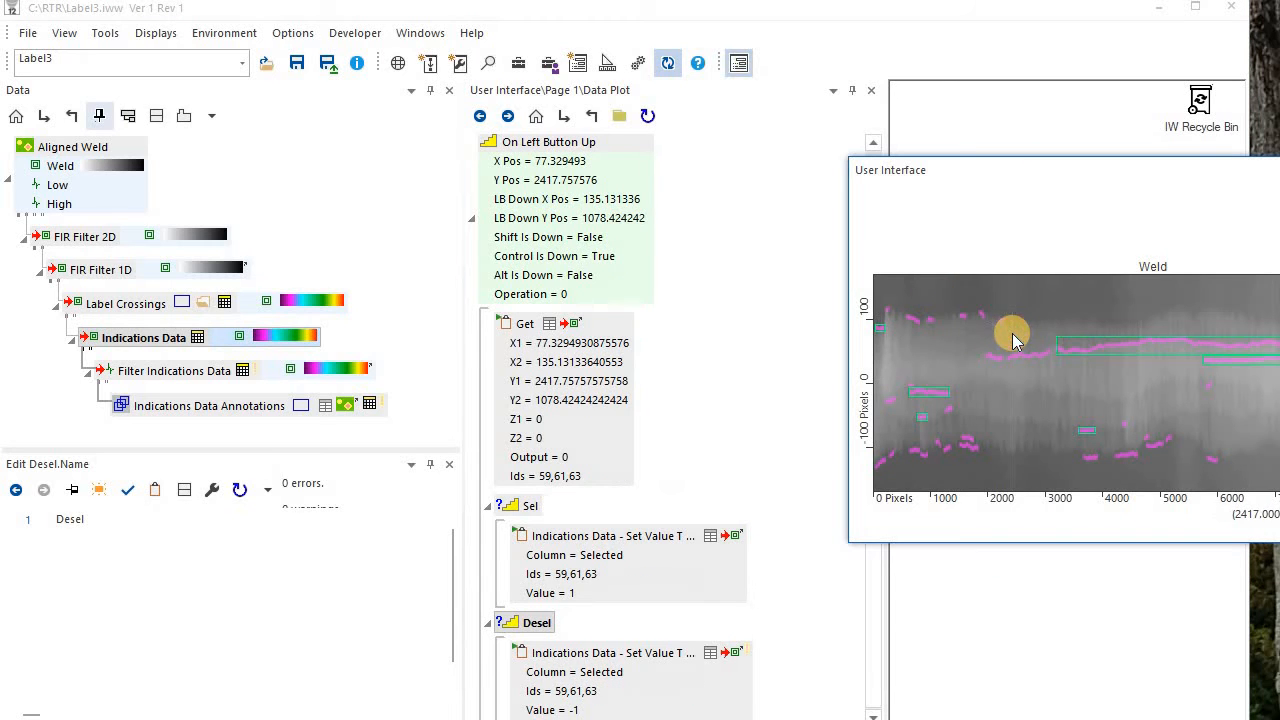
click(199, 342)
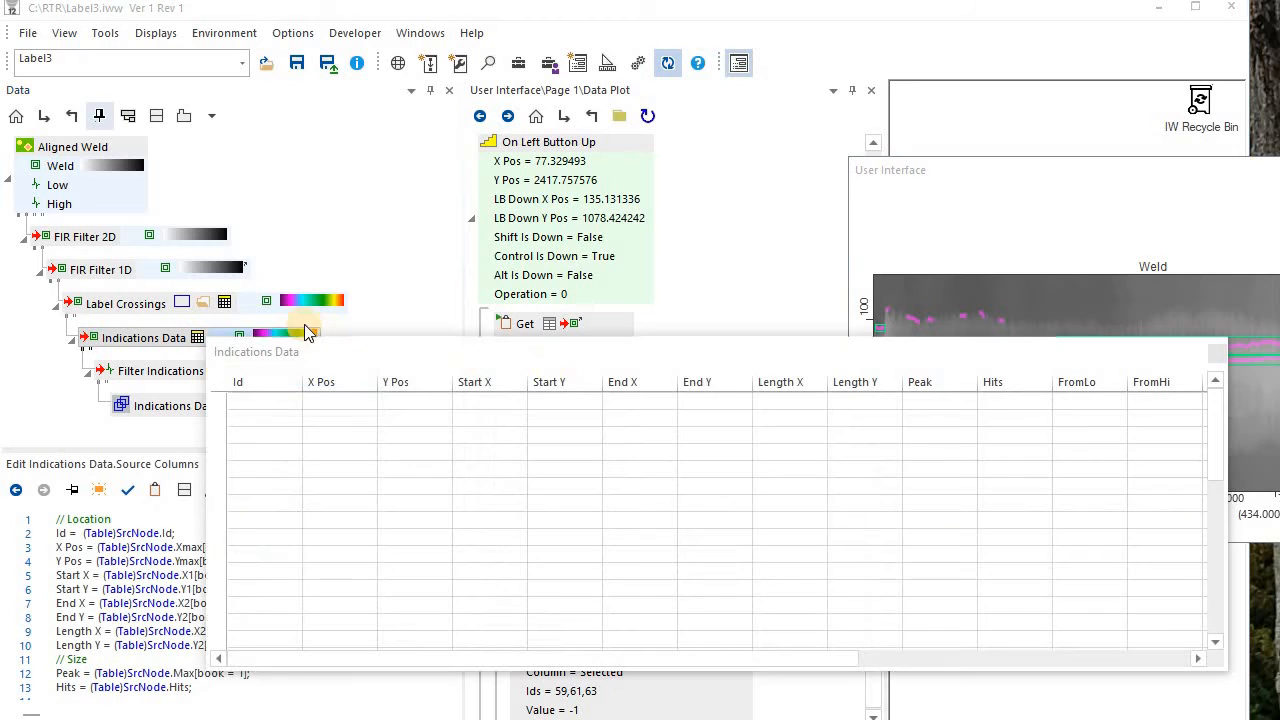
Execute the processors on Aligned Weld and examine the Selected column of the Indications Data table.
right_click(107, 141)
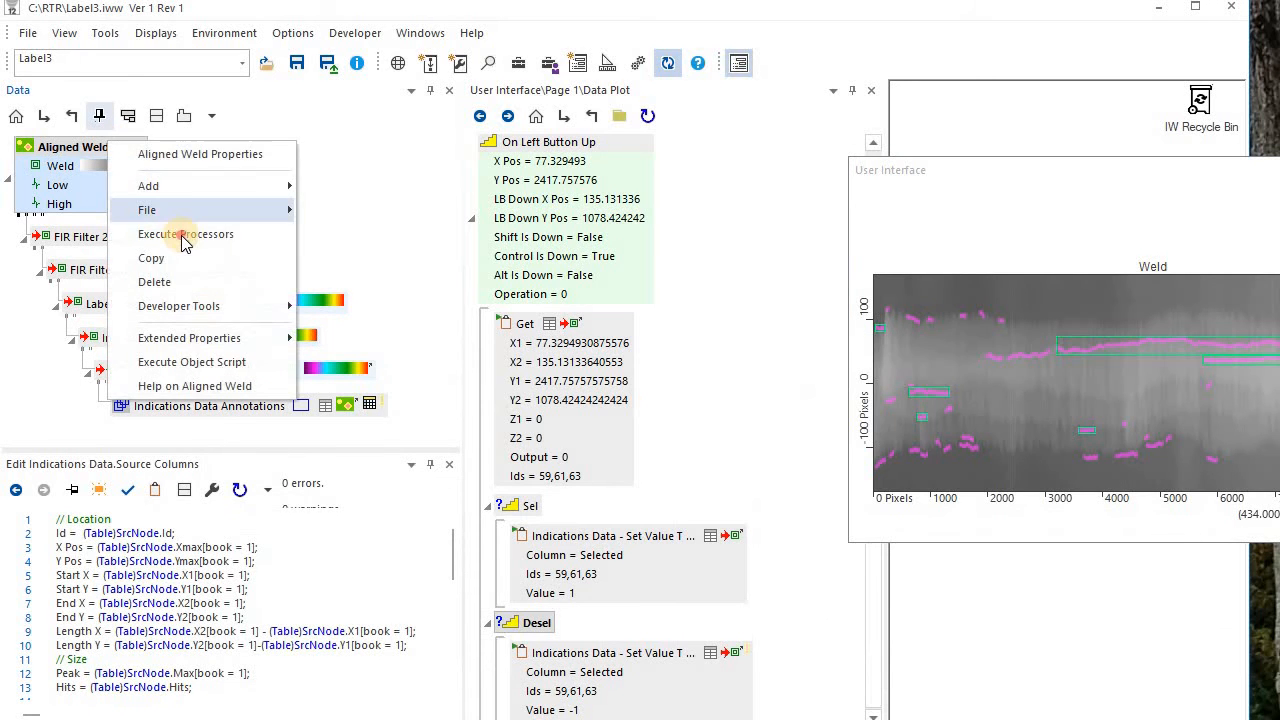
click(182, 235)
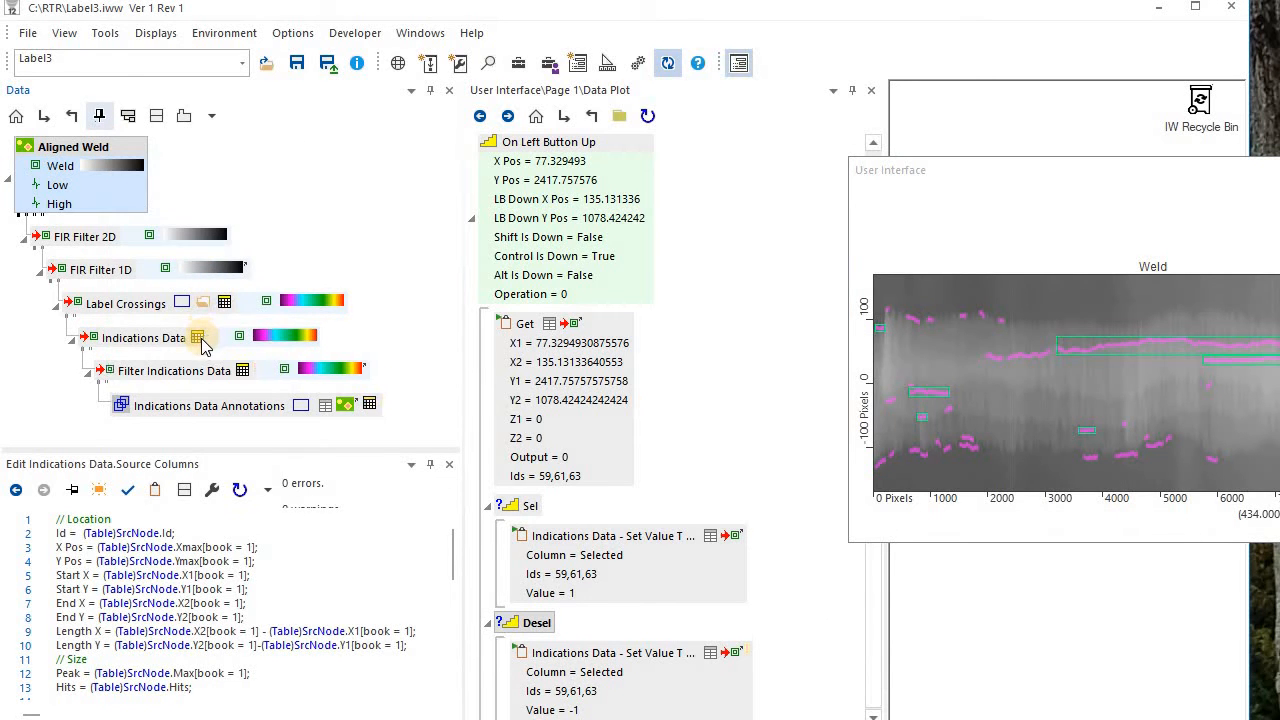
click(199, 340)
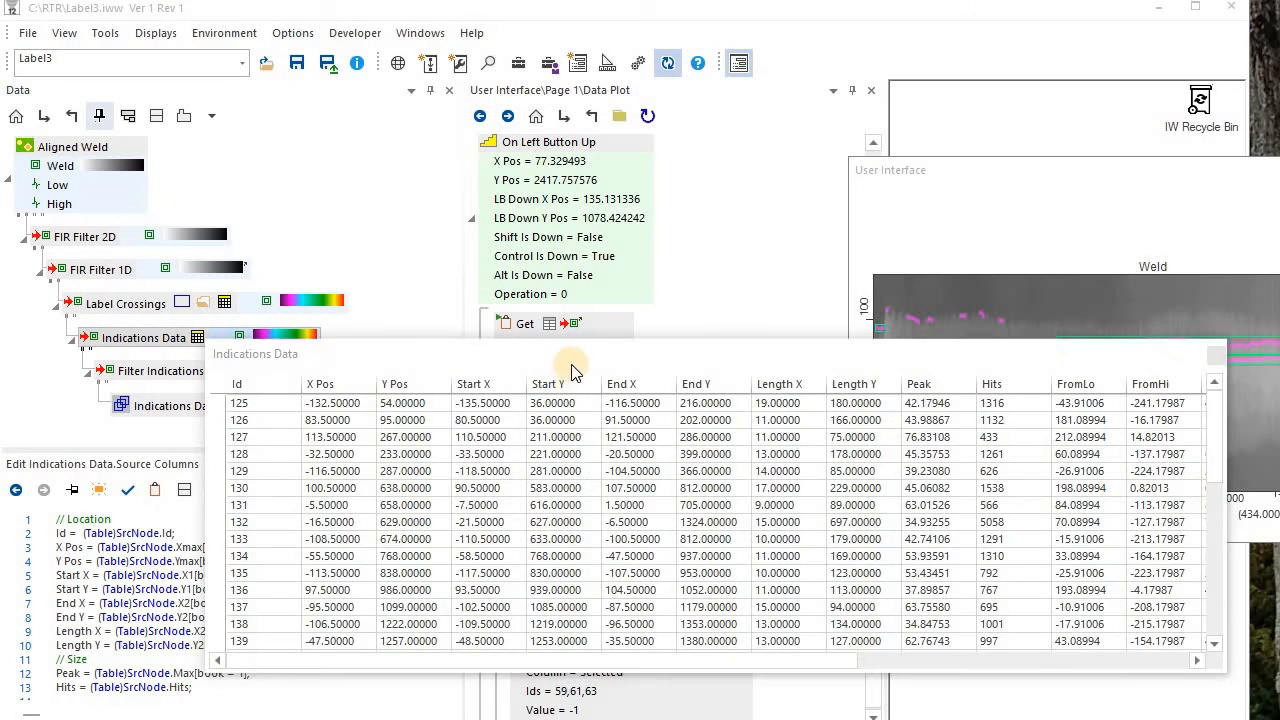
drag(518, 297, 478, 242)
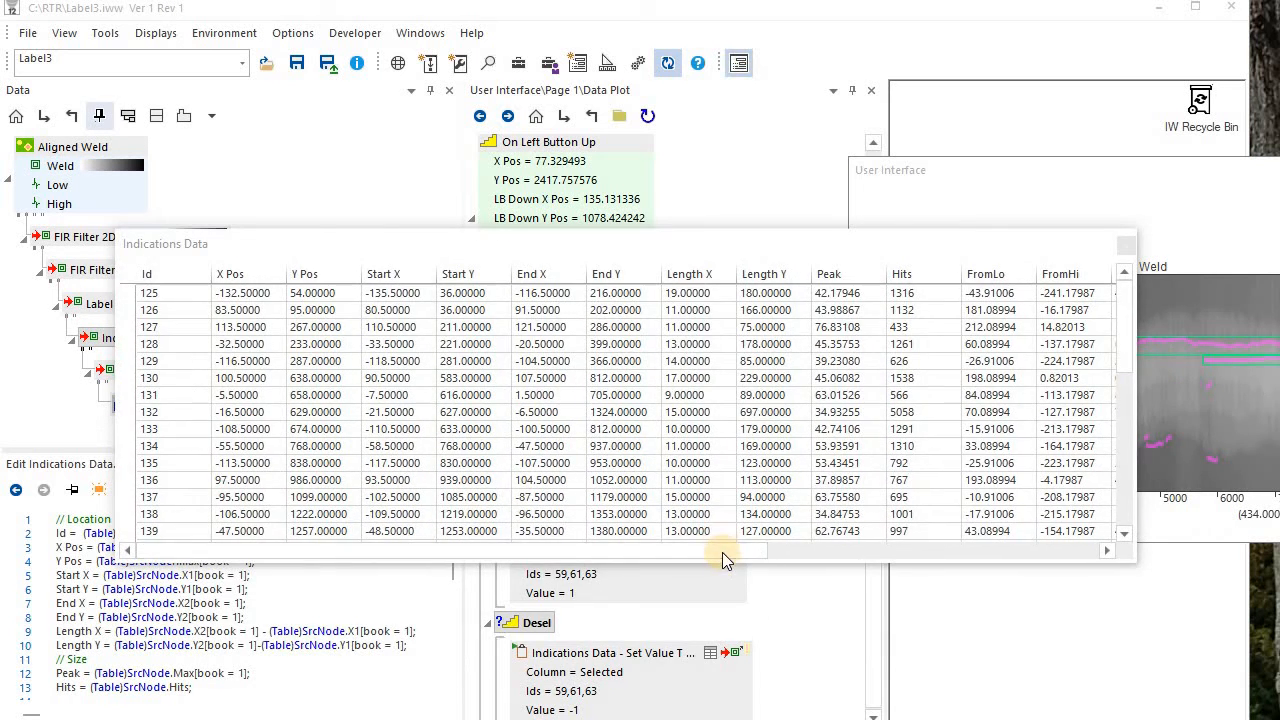
drag(722, 553, 1068, 549)
drag(1128, 328, 1129, 282)
click(1126, 244)
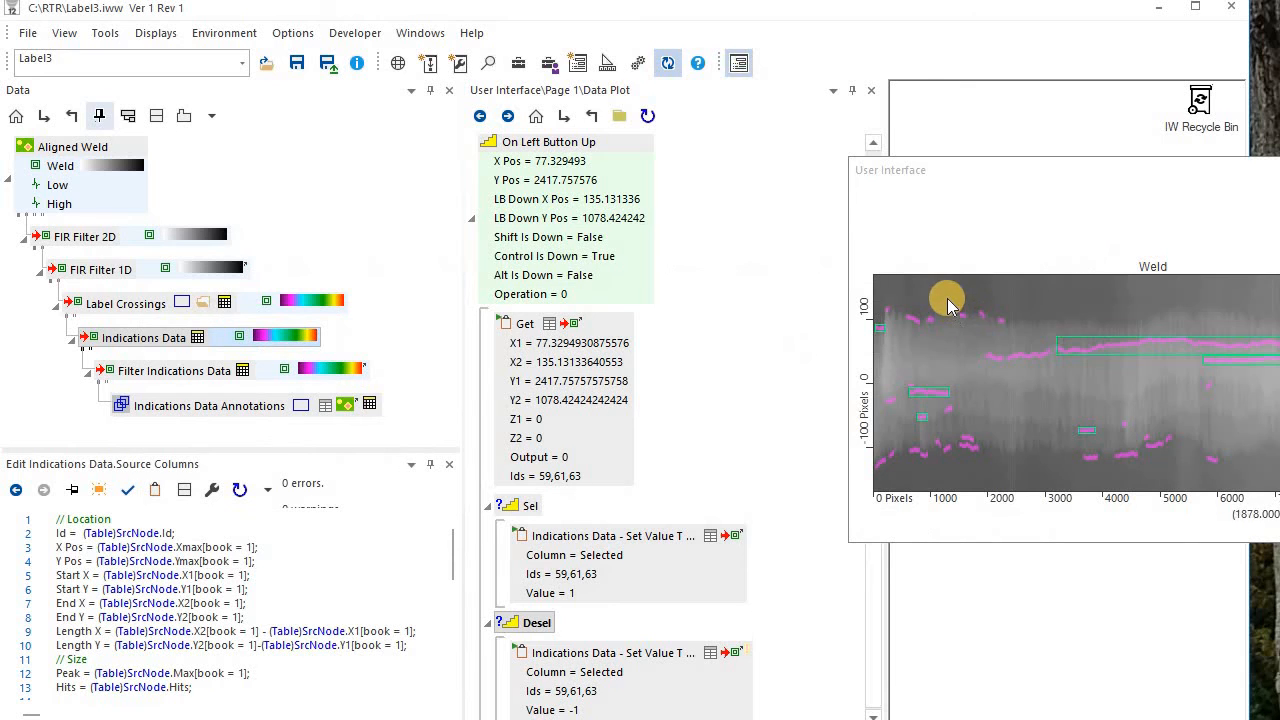
Select a region over the upper indications in the Weld plot under the Control Is Down condition and check their Selected values in Indications Data.
drag(985, 318, 1019, 332)
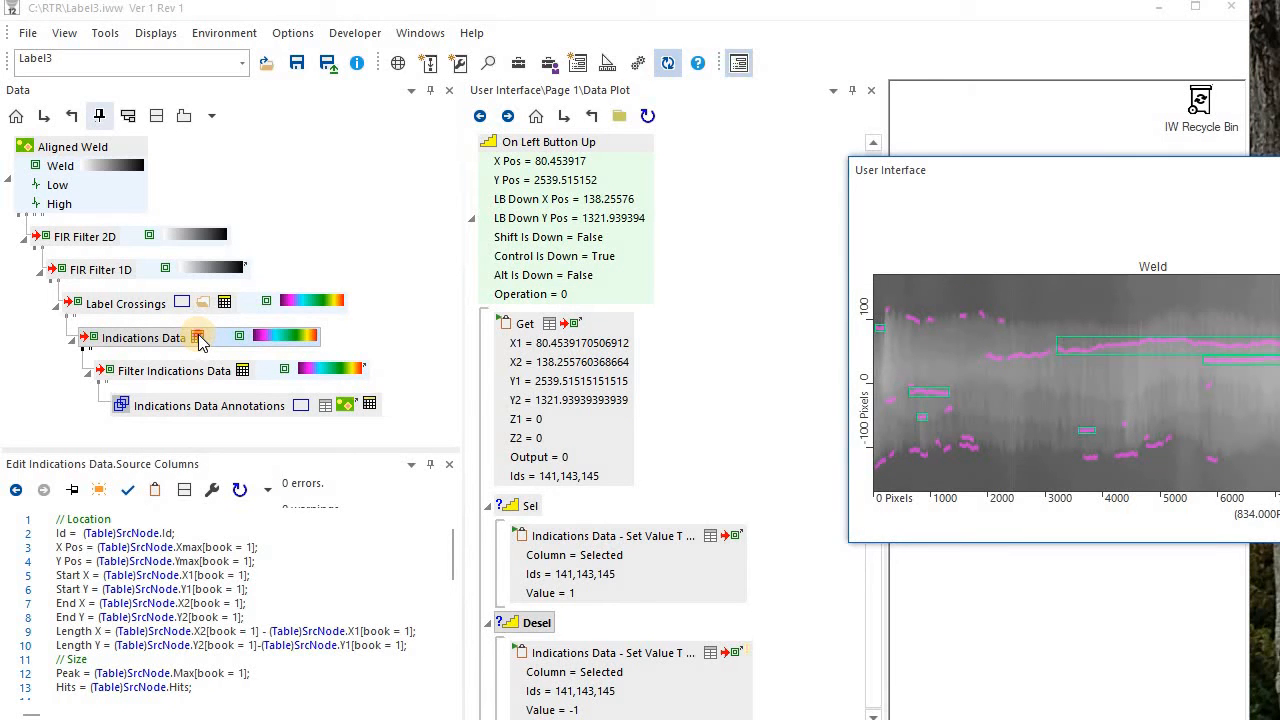
click(198, 338)
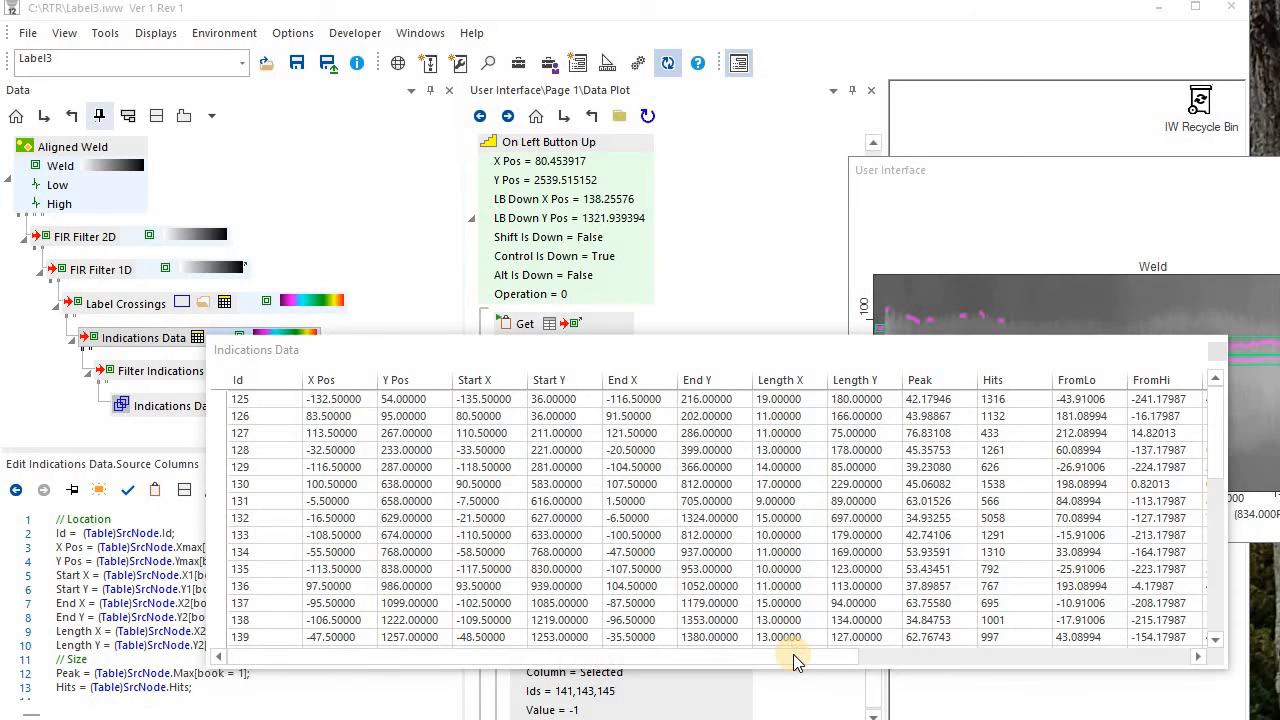
drag(795, 660, 1200, 655)
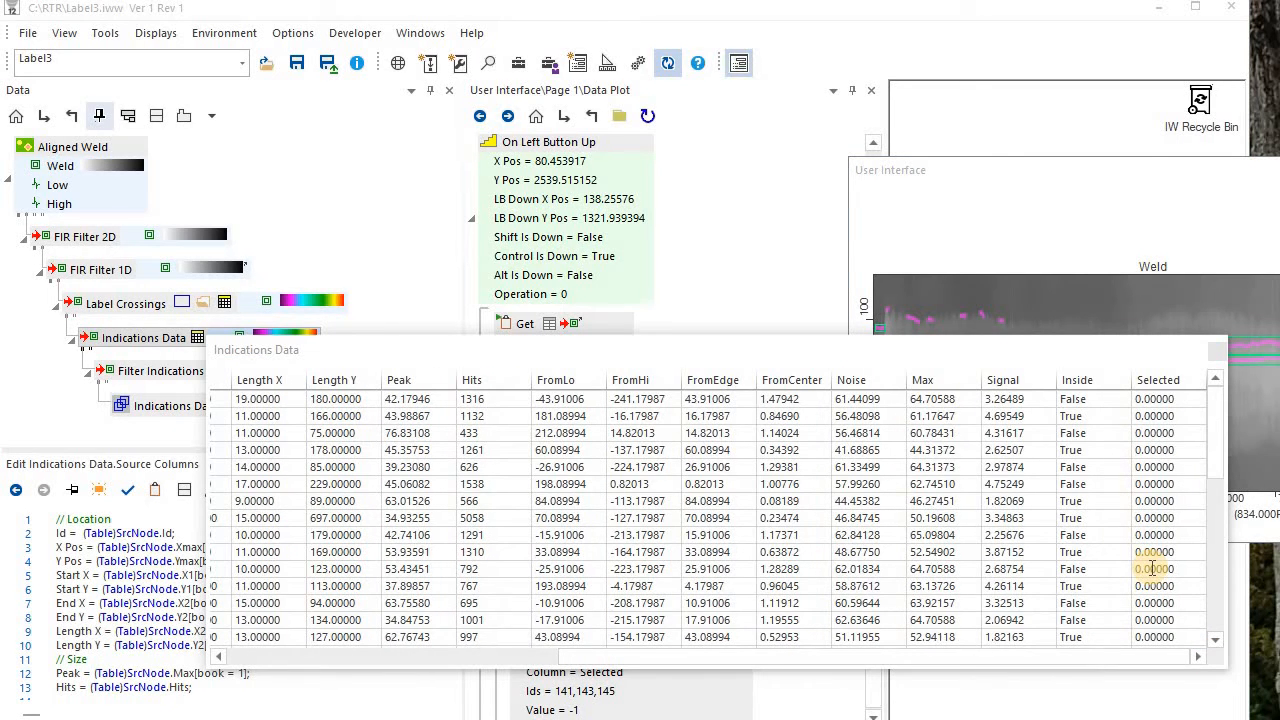
scroll(1152, 568, down, 3)
click(1186, 518)
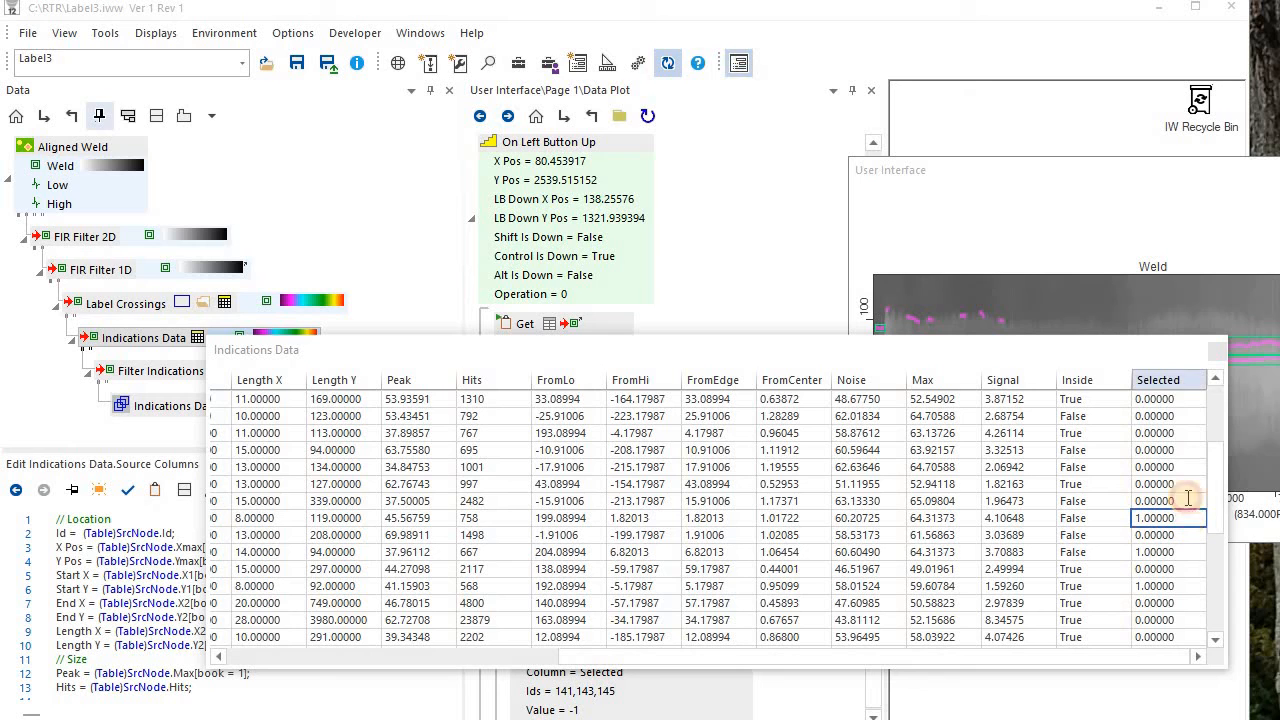
click(1216, 350)
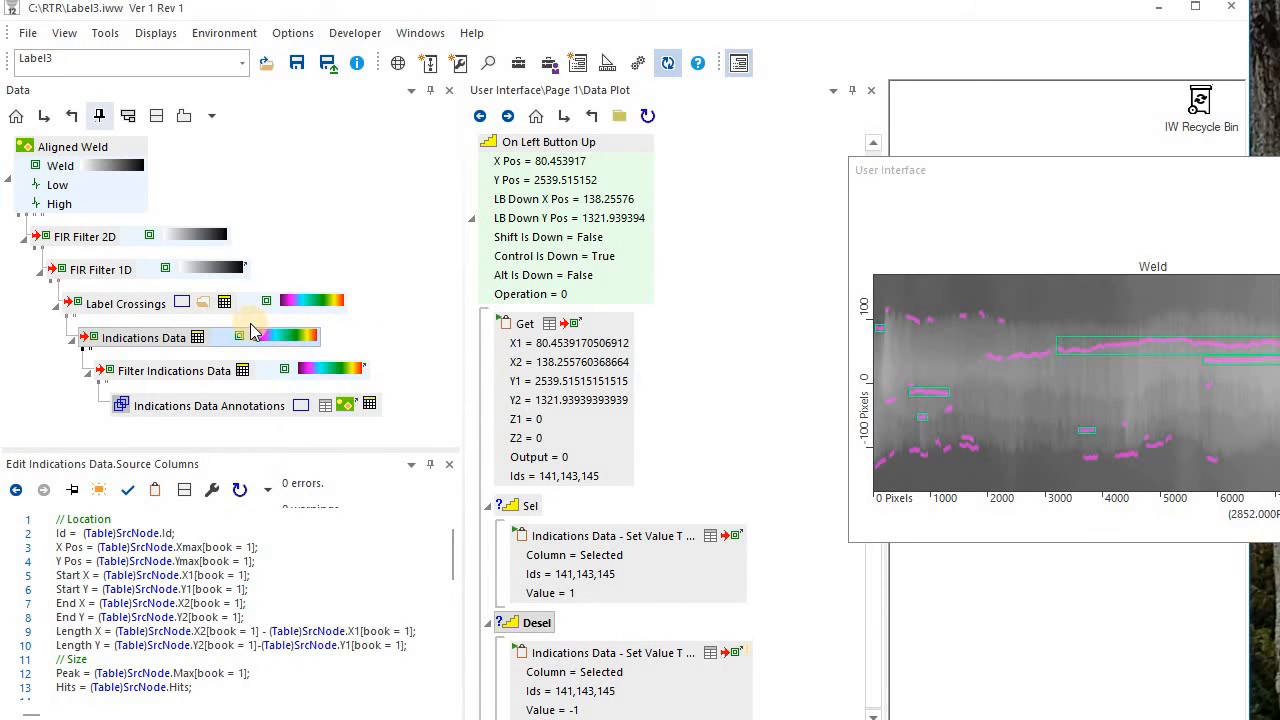
Add (Data)SrcOutput.Selected != -1 && as the first line of the Filter Indications Data equation and enclose the existing conditions in brackets.
click(180, 375)
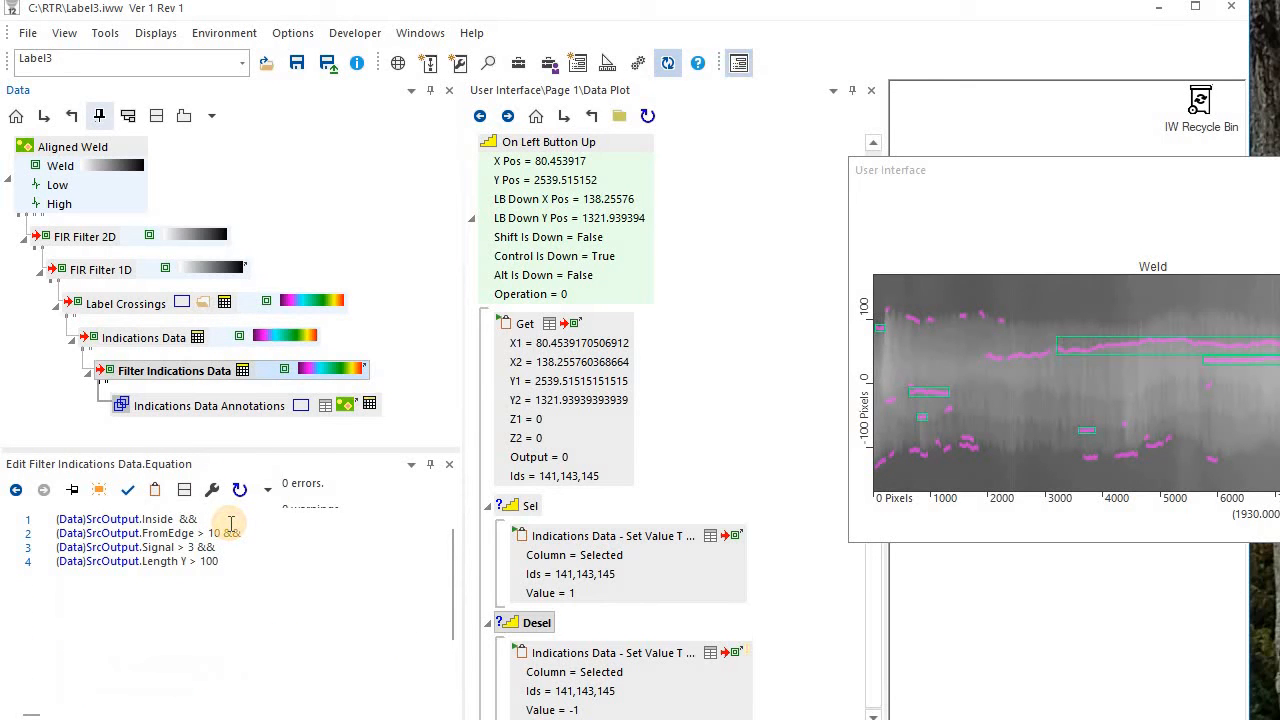
text((Data)SrcOutput.Inside  &&)
click(232, 517)
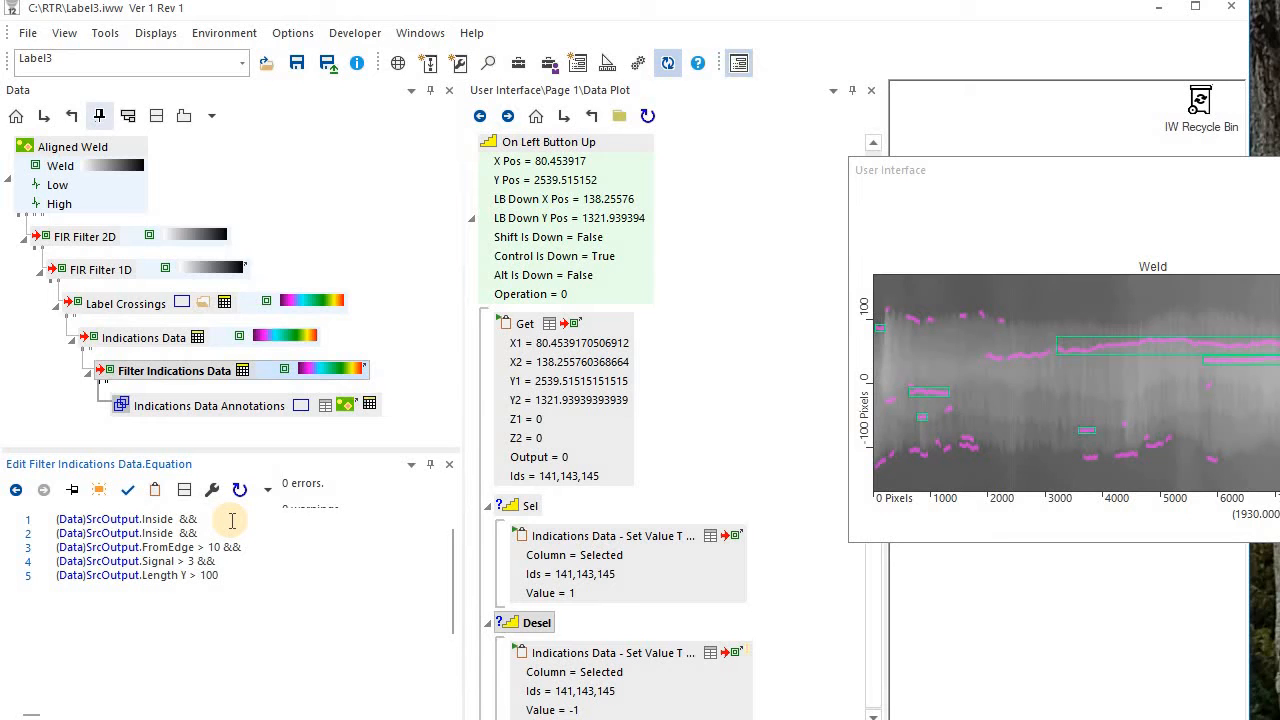
key(Return)
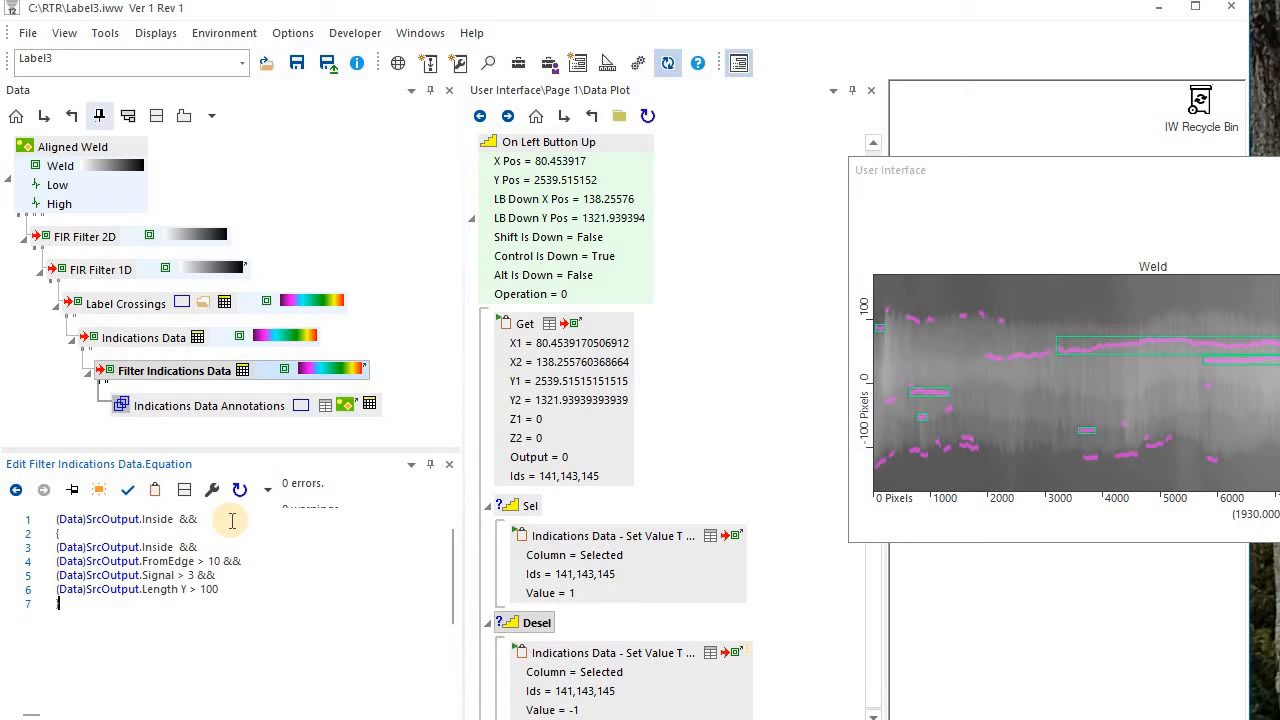
double_click(157, 519)
text(Selected != -1)
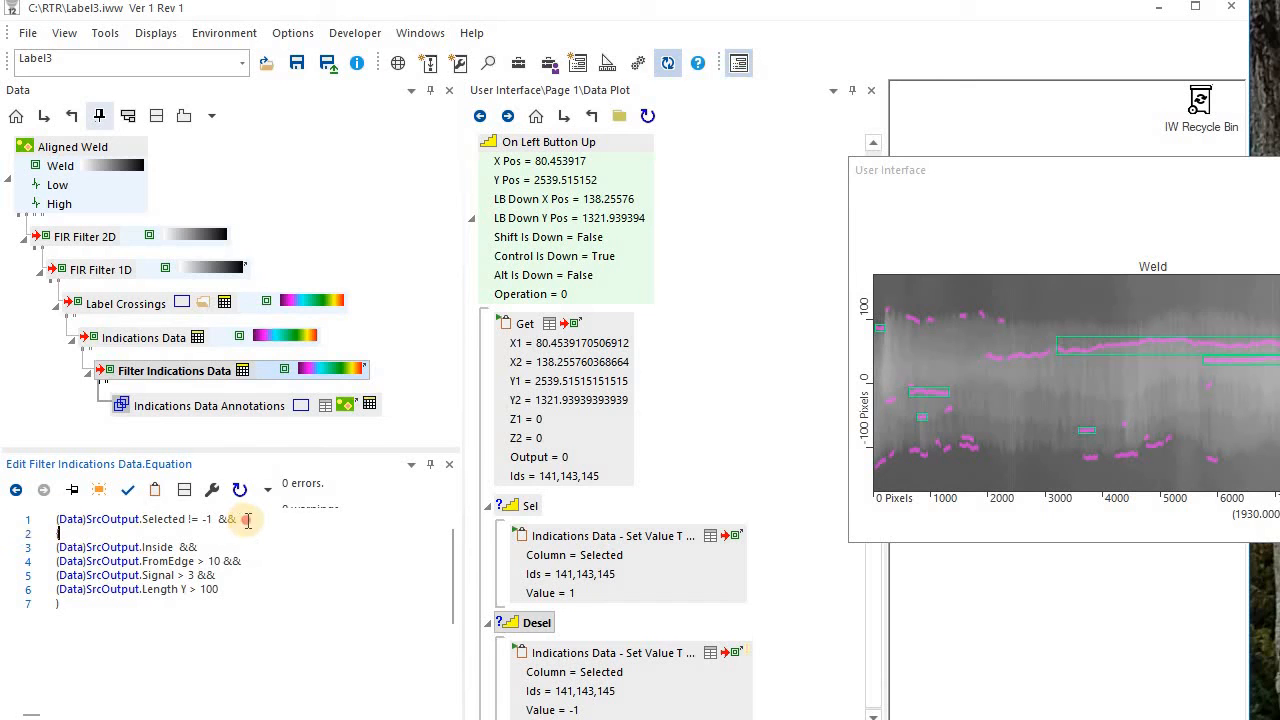
Insert (Data)SrcOutput.Selected == 1 || inside the bracketed group, enclose the original filter conditions in nested brackets, and compile the equation.
drag(247, 520, 29, 516)
key(ctrl+c)
click(102, 541)
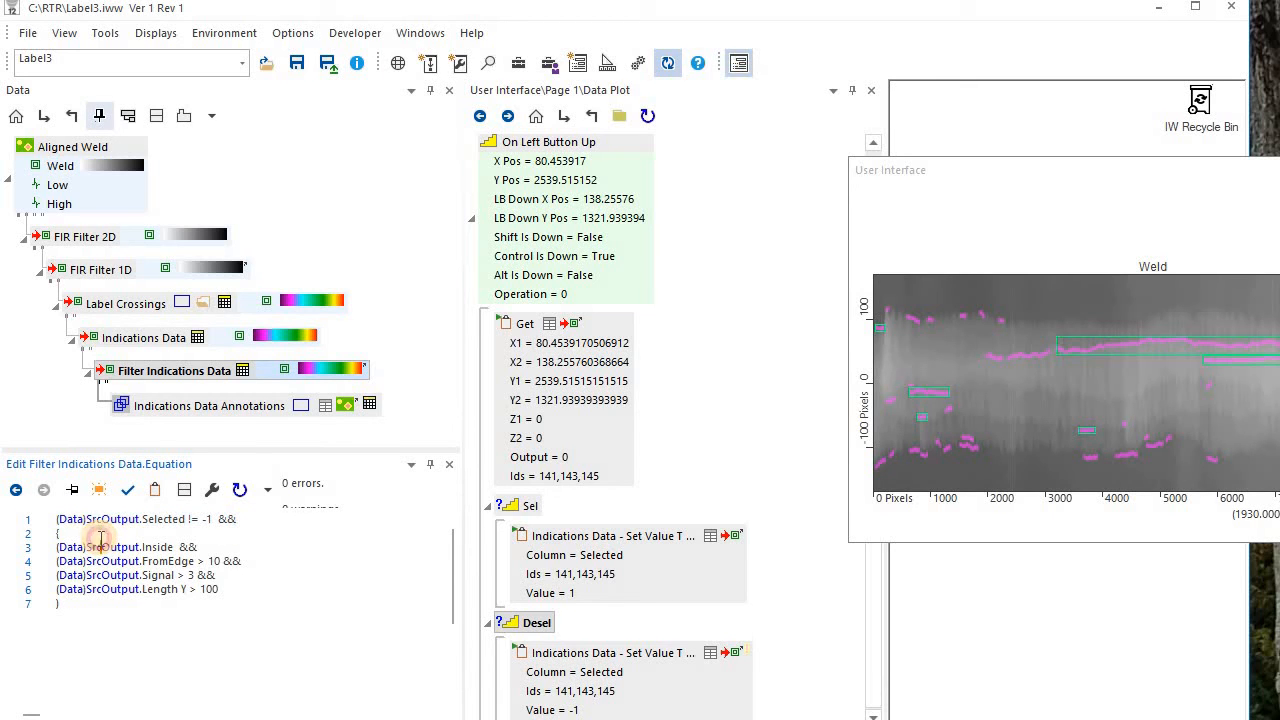
key(Return)
key(ctrl+v)
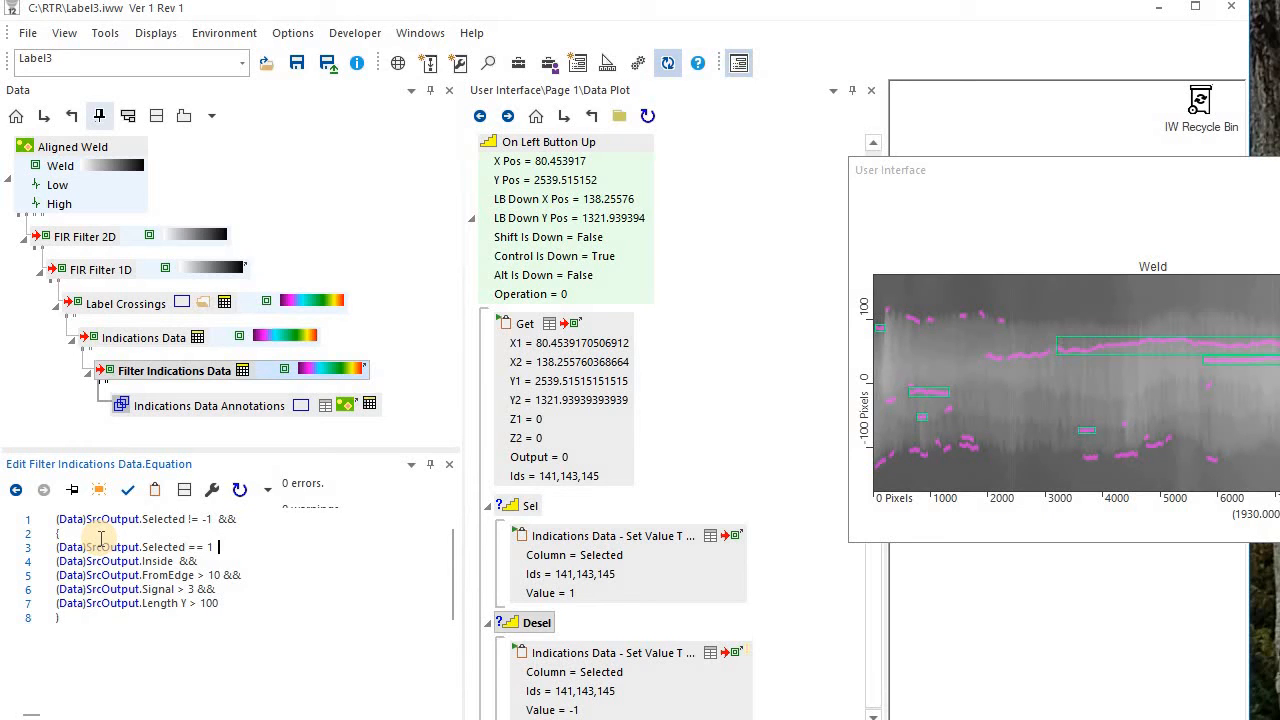
key(Return)
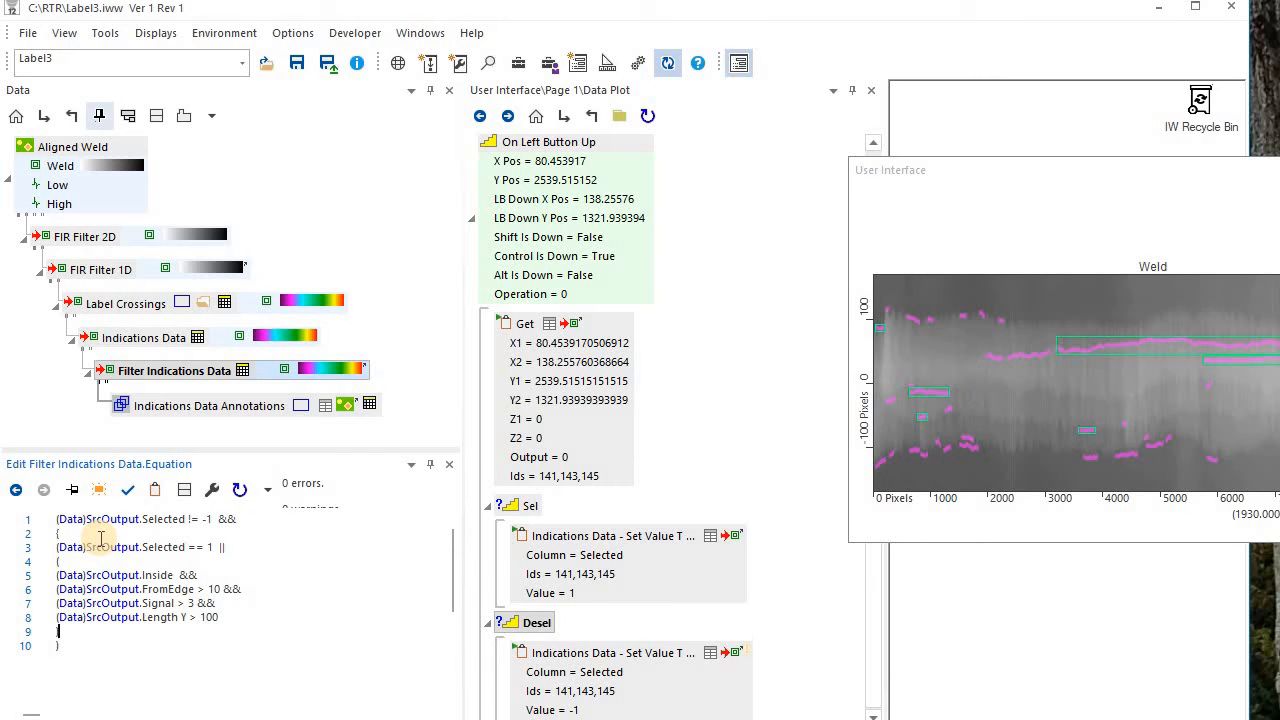
text(})
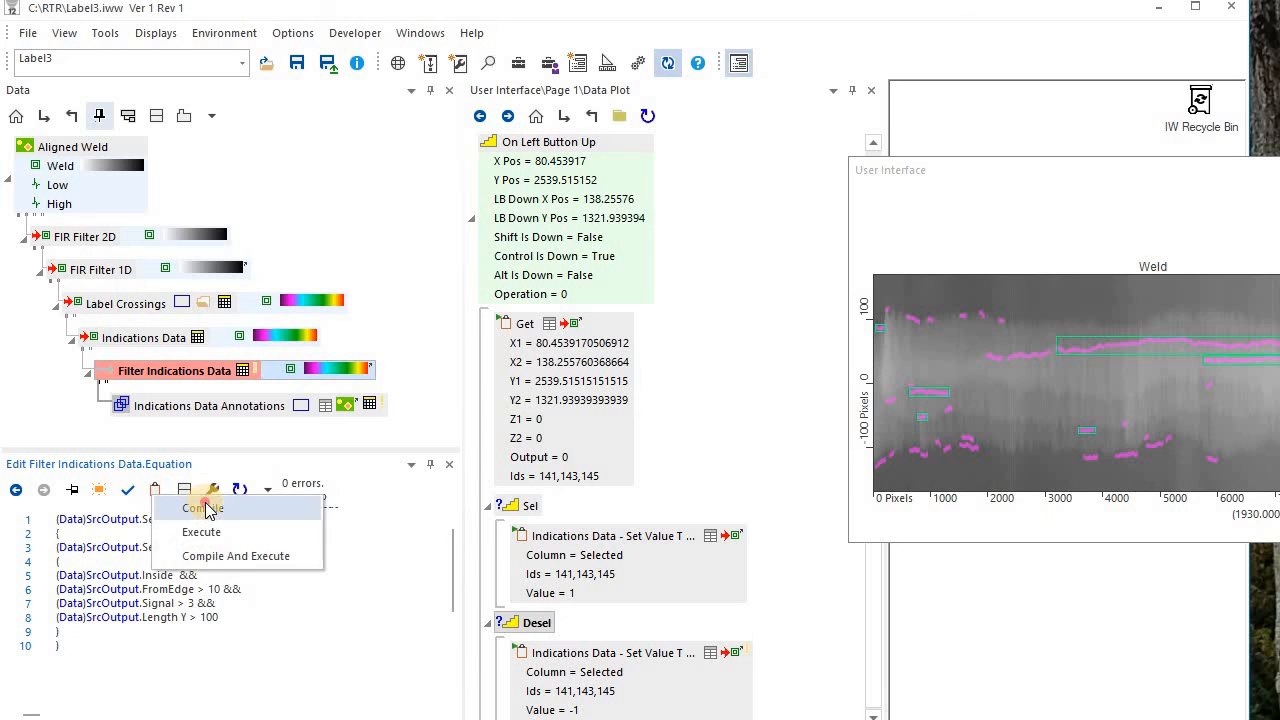
click(340, 502)
mouse_move(340, 502)
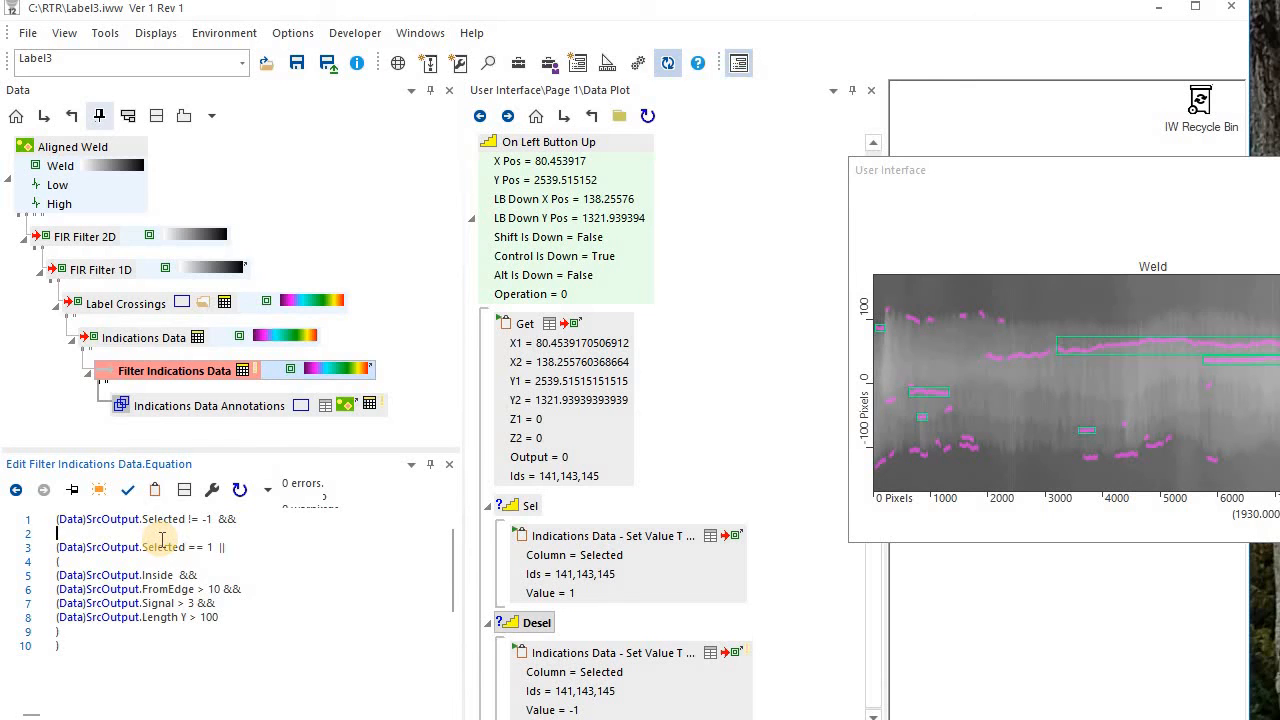
Execute the revised Filter Indications Data and deselect the small upper indications between about 1165 and 2644 pixels in the Weld plot under Alt Is Down.
click(211, 489)
click(203, 505)
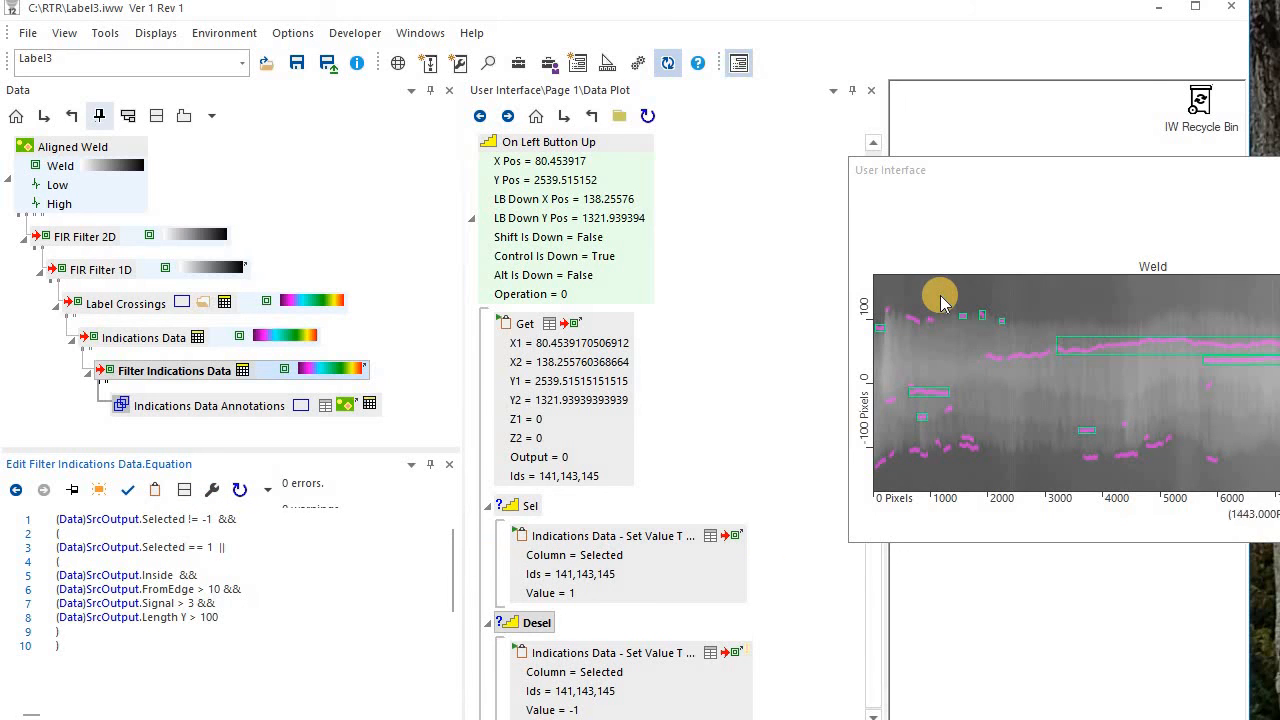
drag(941, 299, 1025, 350)
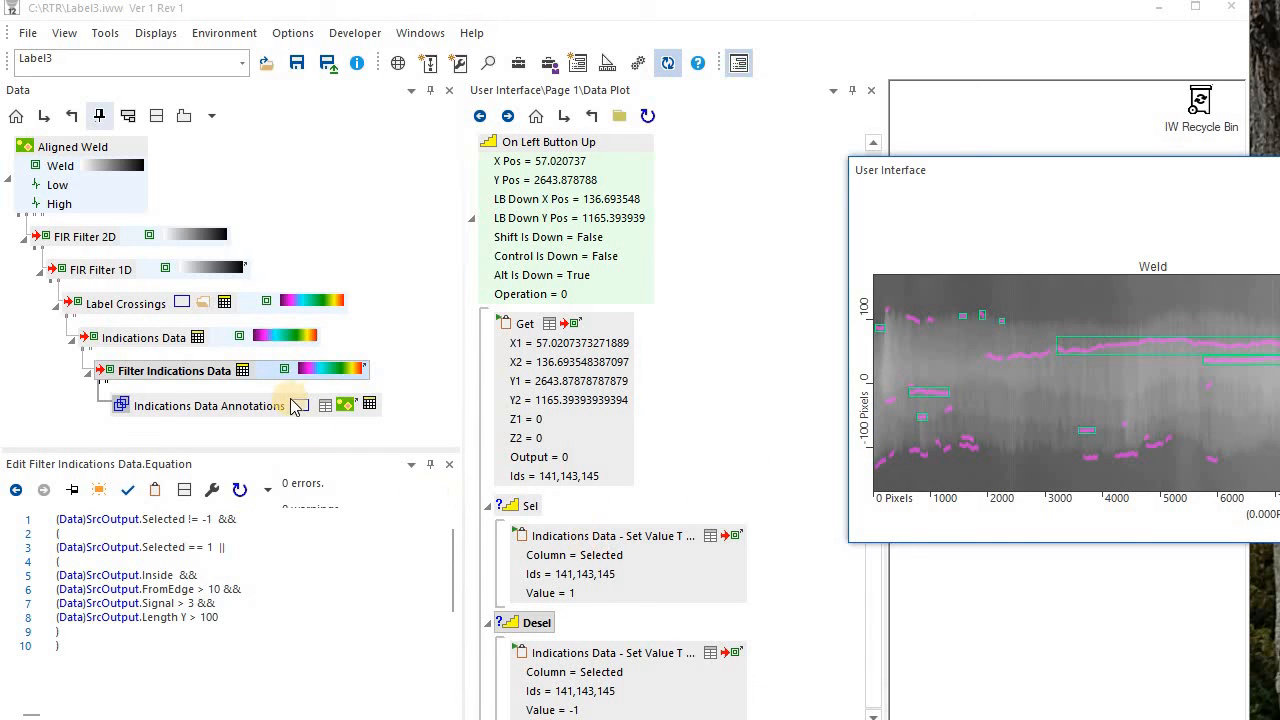
Add the Compile And Execute action of Filter Indications Data to both the Desel and Sel condition steps.
right_click(176, 373)
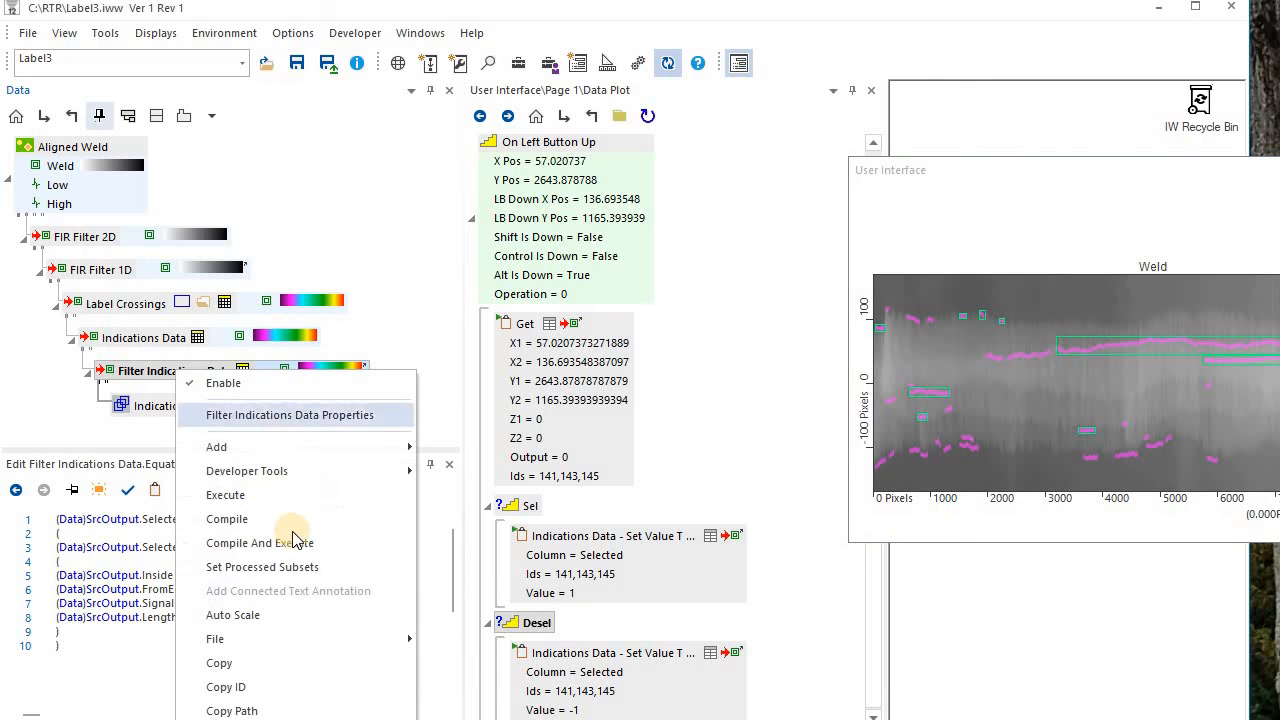
click(364, 541)
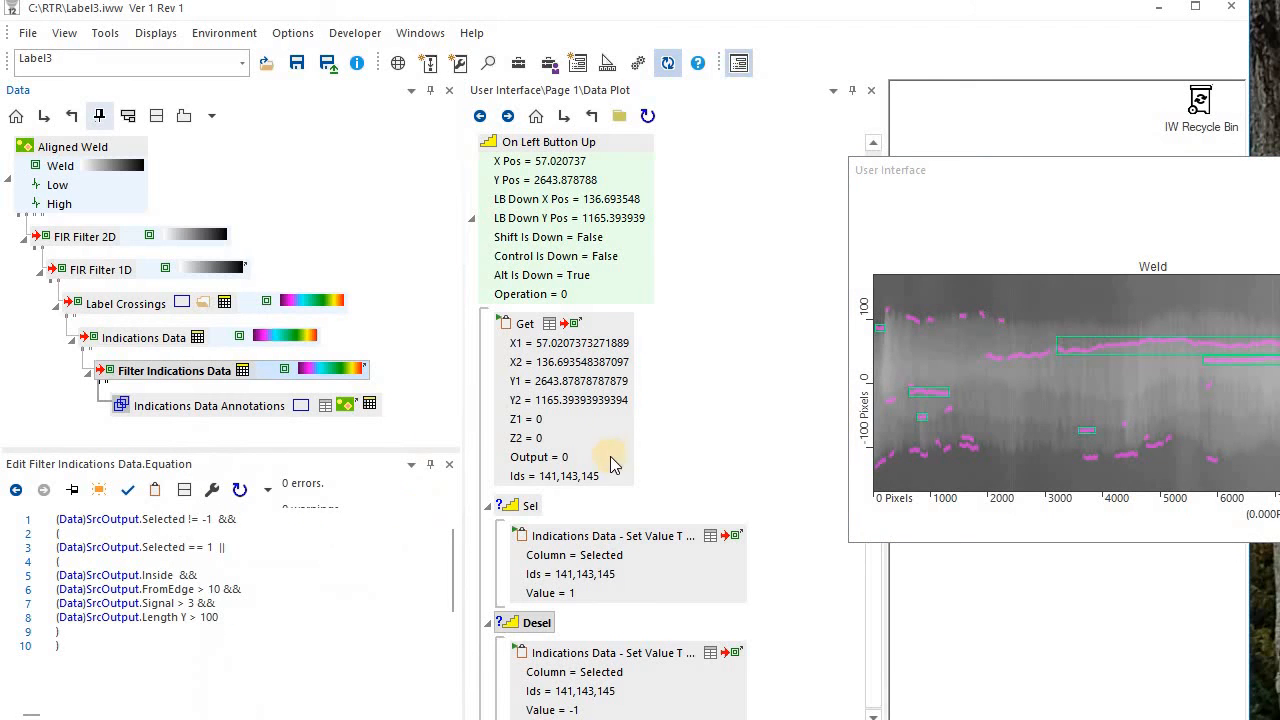
right_click(164, 384)
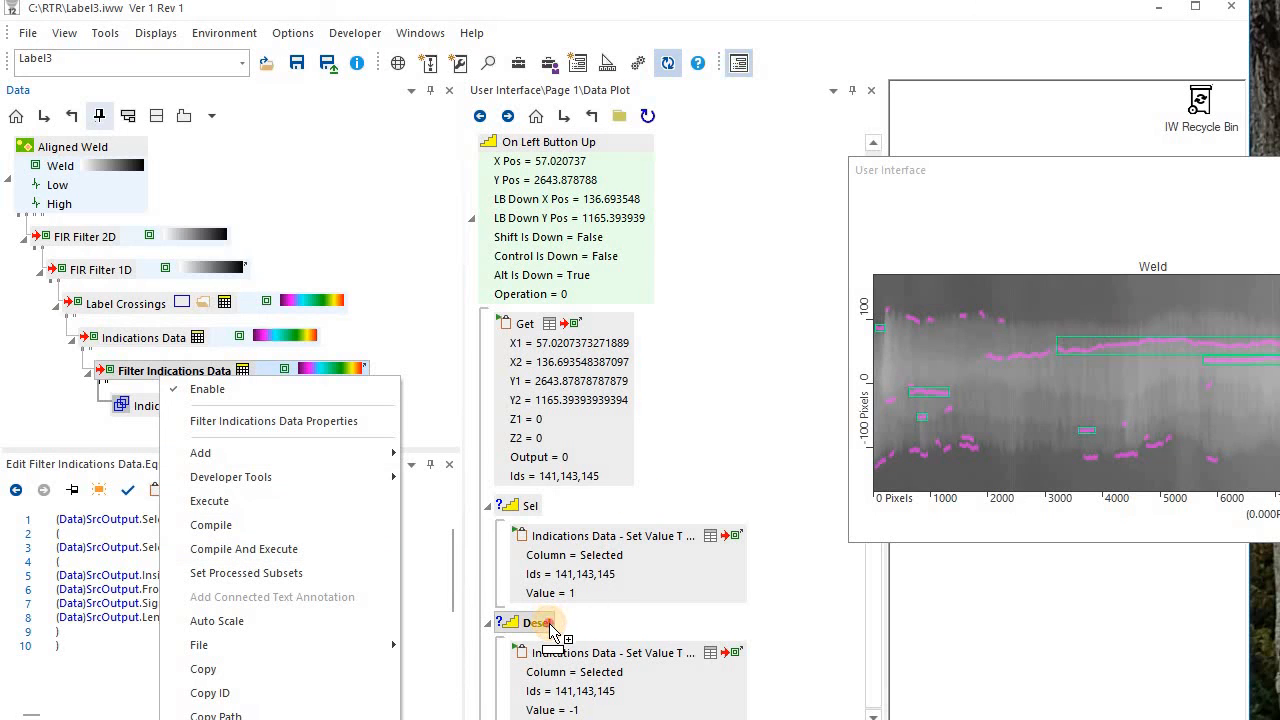
click(244, 549)
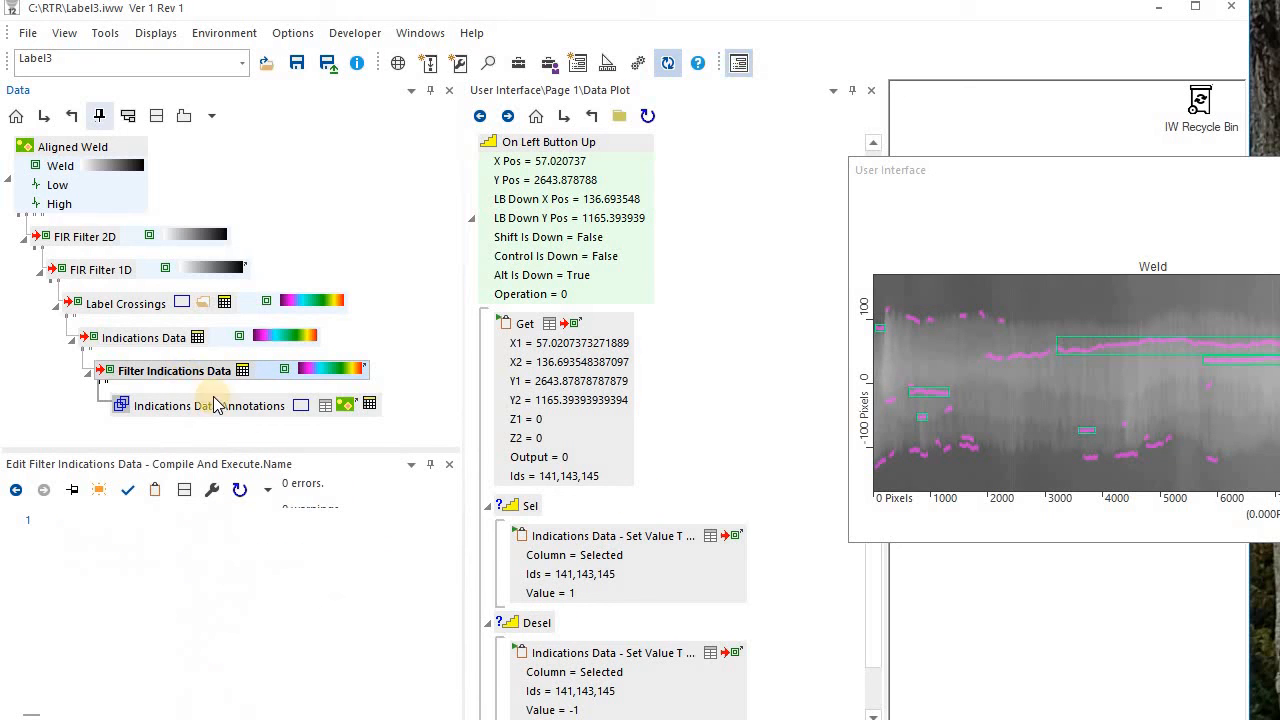
right_click(188, 378)
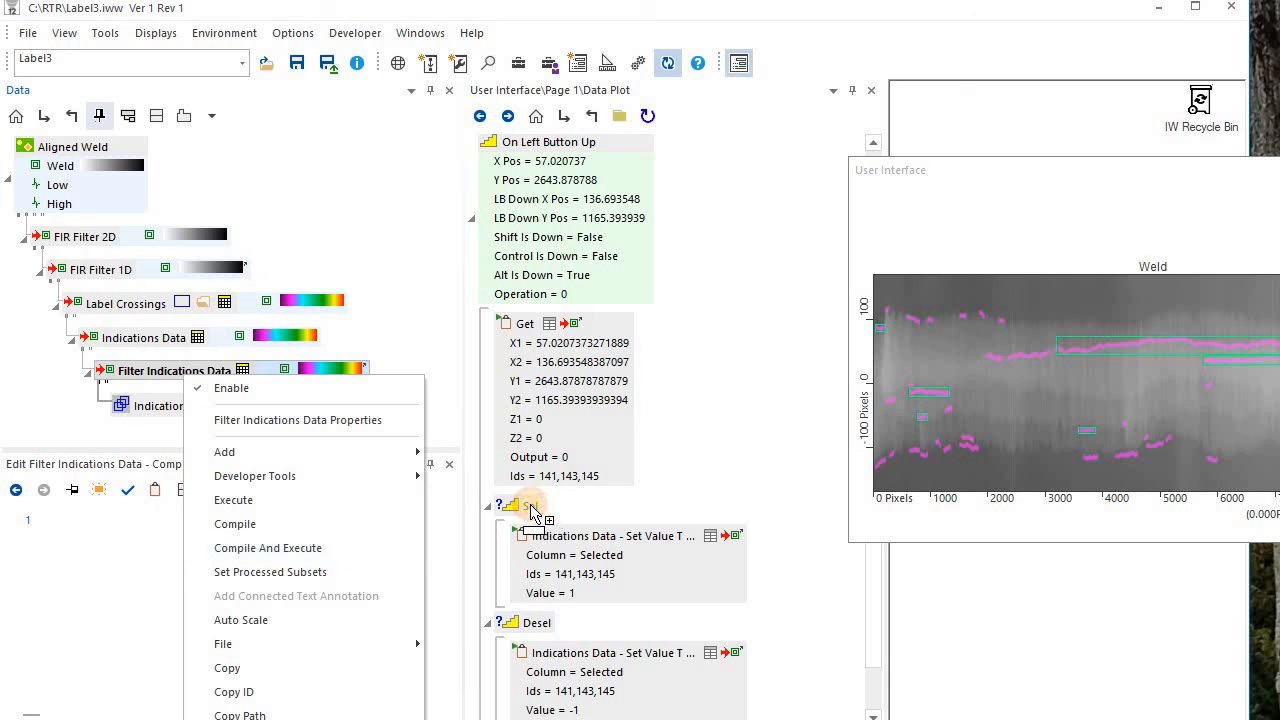
drag(535, 504, 536, 504)
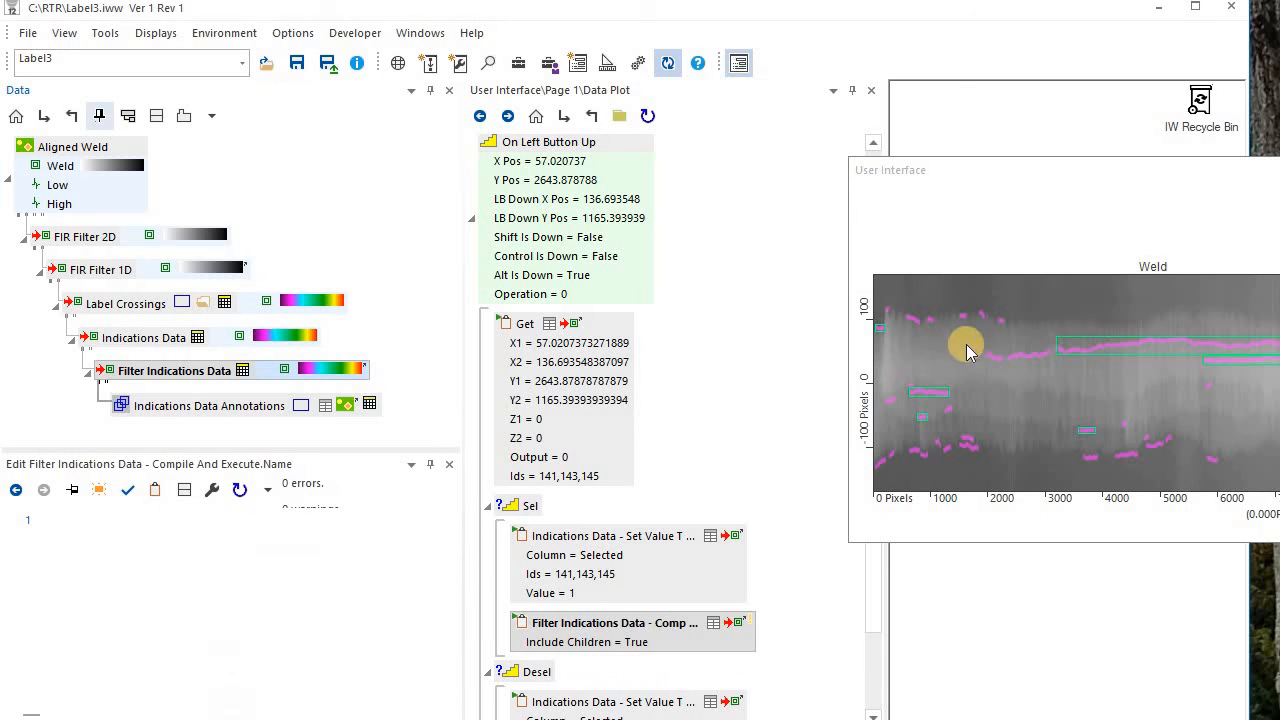
Test the Weld plot by selecting the indications below about 2490 pixels under Control Is Down and deselecting regions across the weld under Alt Is Down.
drag(948, 298, 1019, 340)
drag(1016, 280, 861, 503)
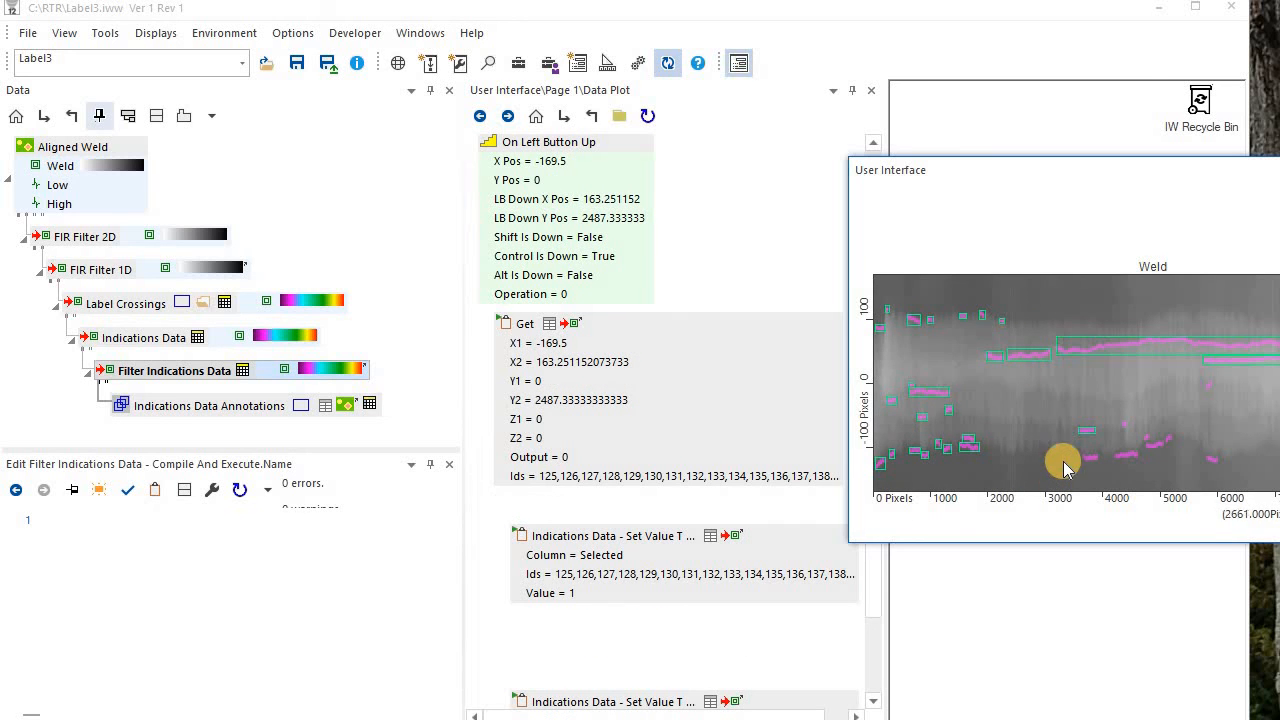
mouse_move(1042, 287)
mouse_down()
mouse_move(930, 499)
mouse_move(855, 512)
mouse_up()
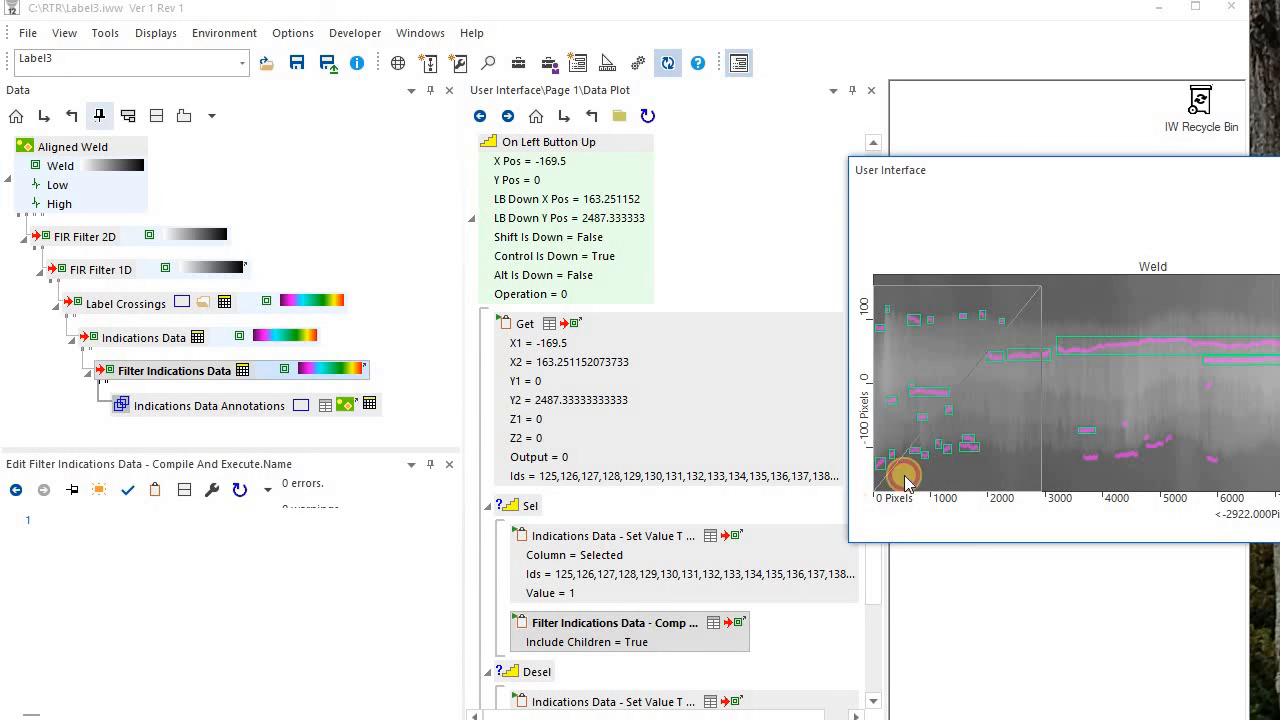
drag(1012, 305, 1137, 454)
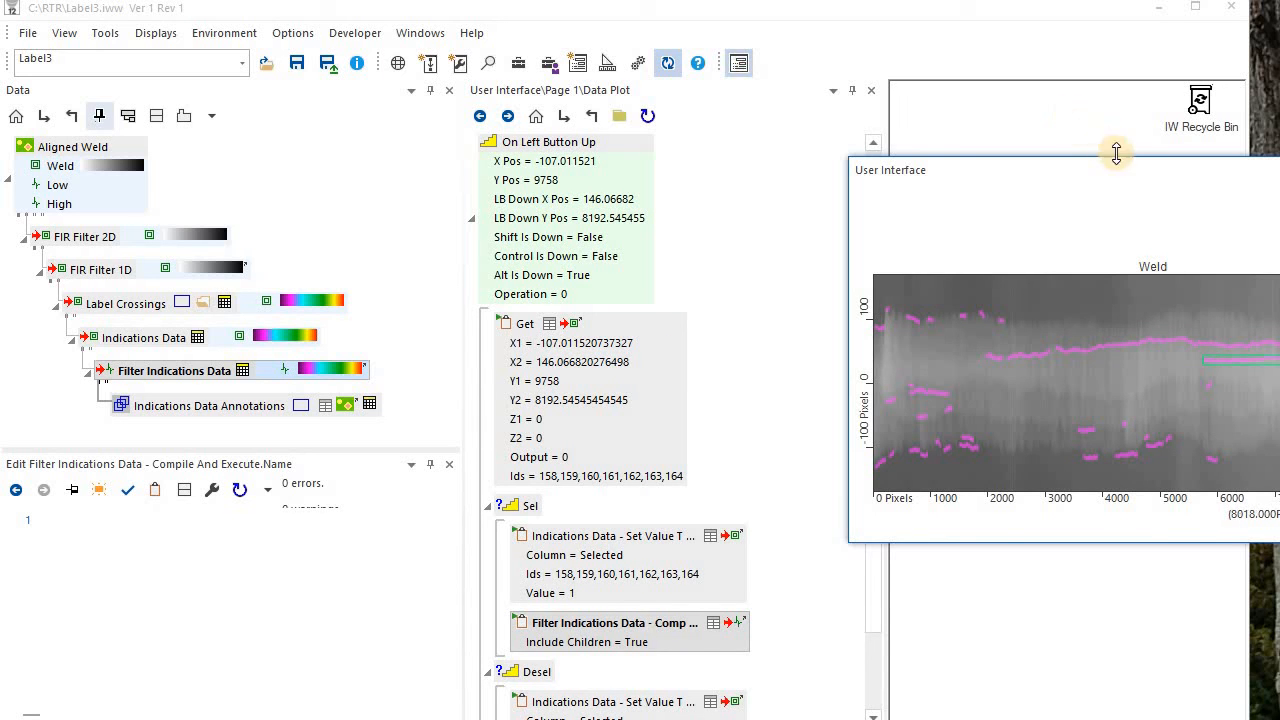
drag(923, 161, 712, 161)
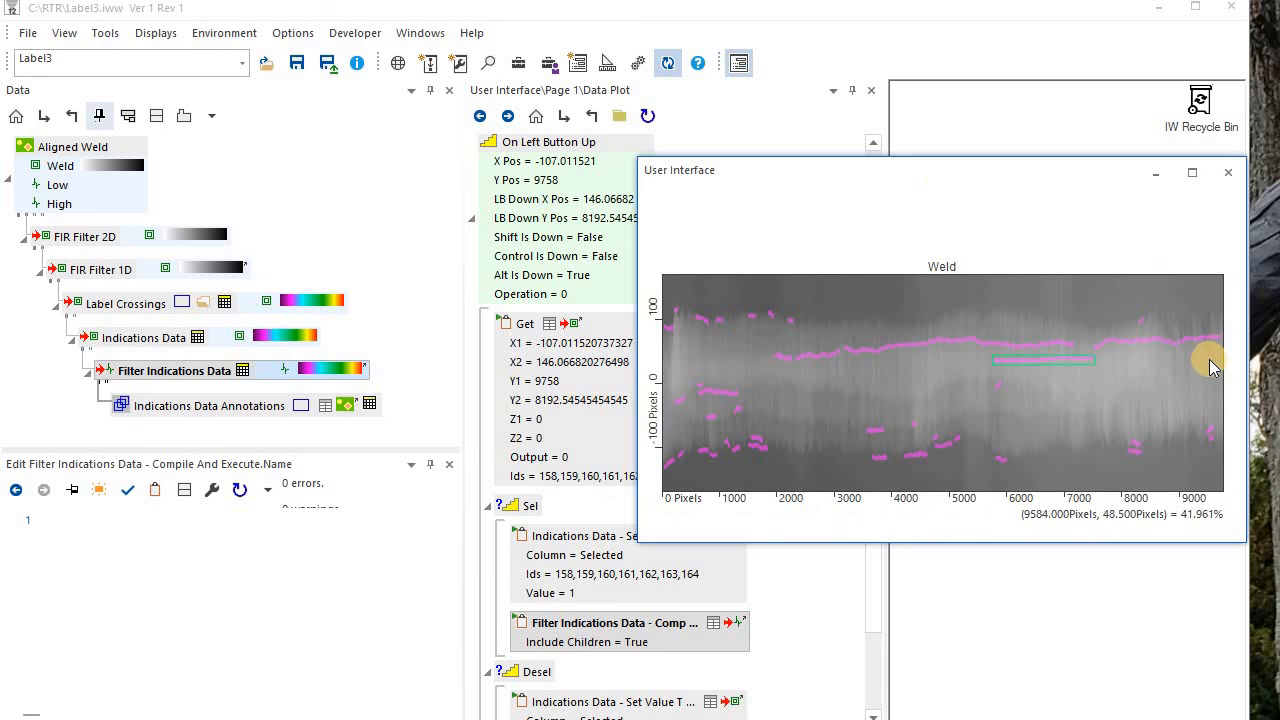
drag(848, 411, 982, 472)
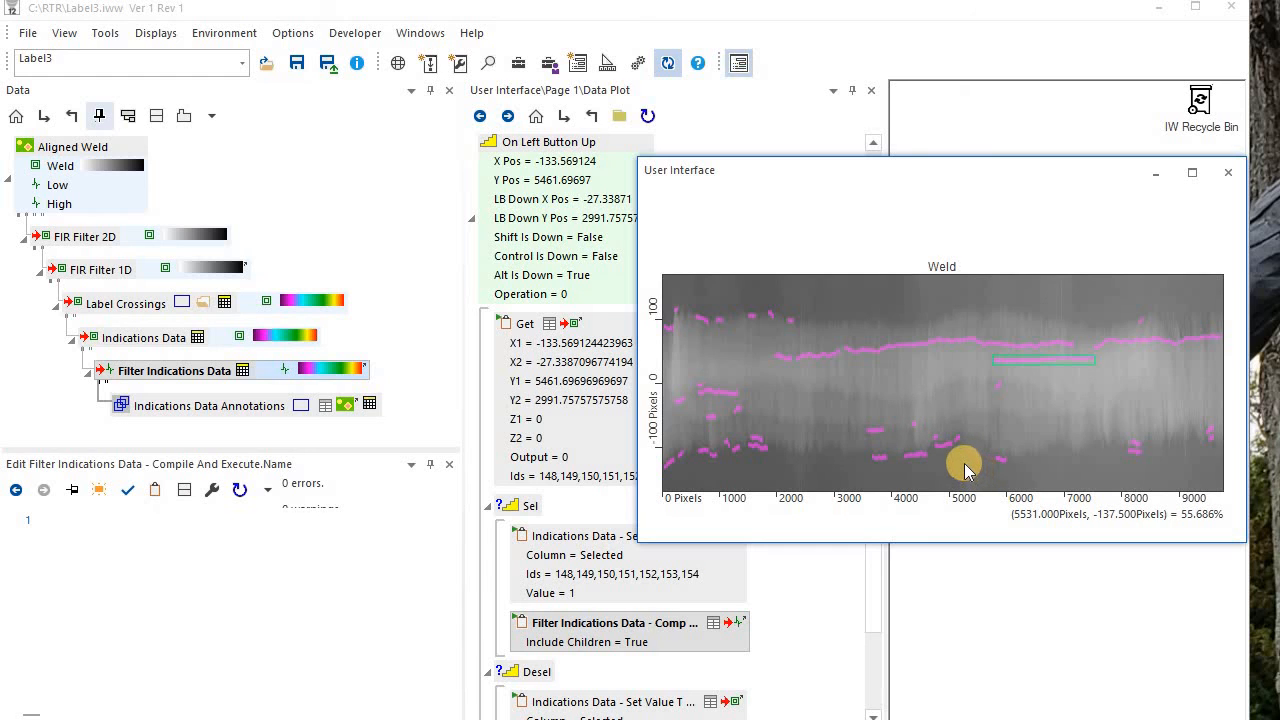